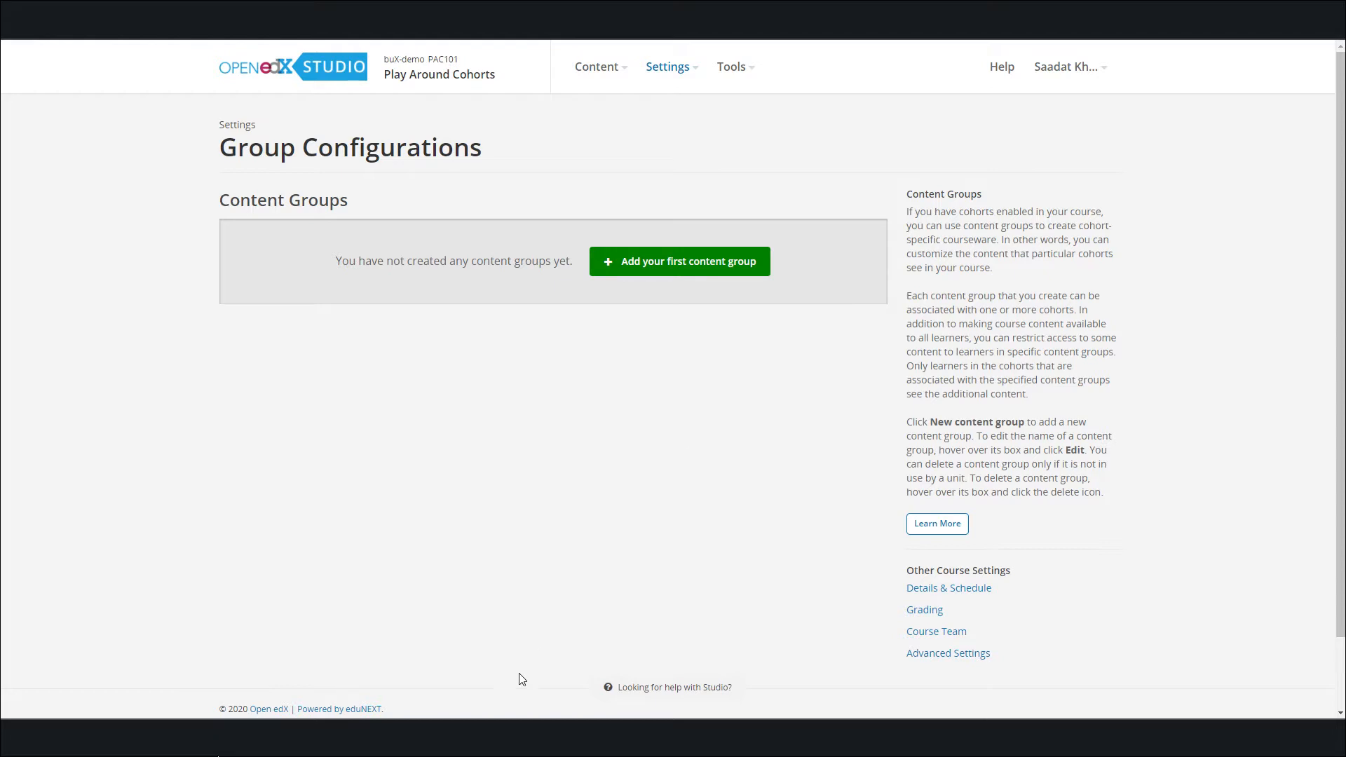
On the Group Configurations page, create the first content group with the name Section 1
click(668, 77)
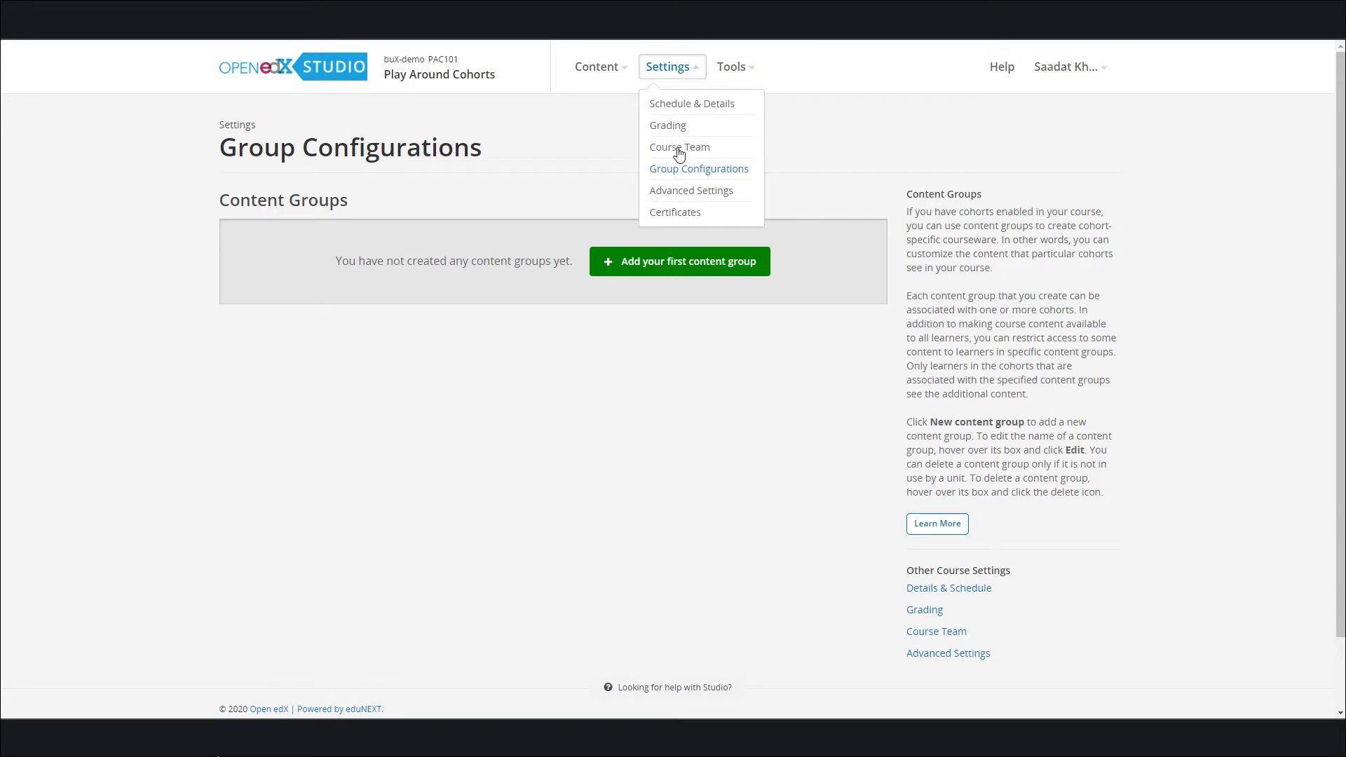
click(586, 187)
click(670, 77)
click(674, 172)
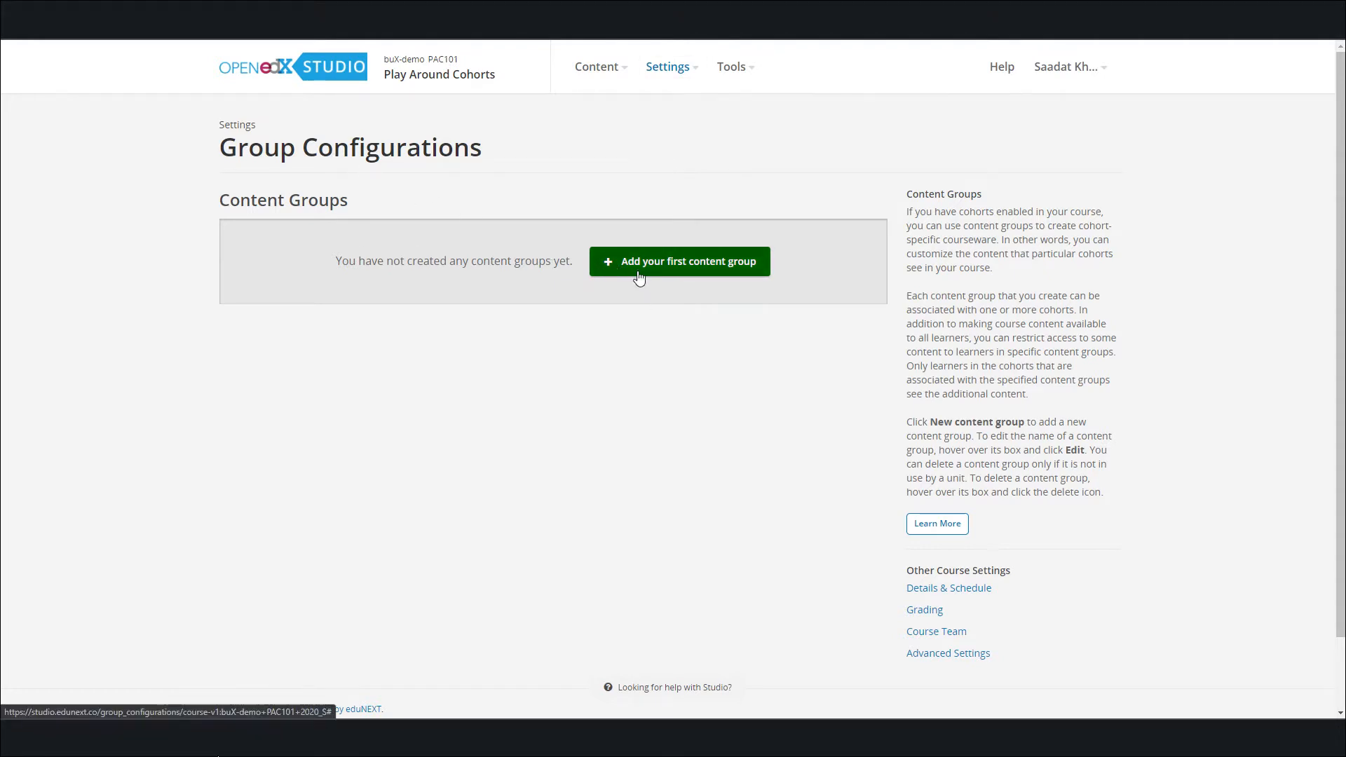
click(740, 272)
click(422, 272)
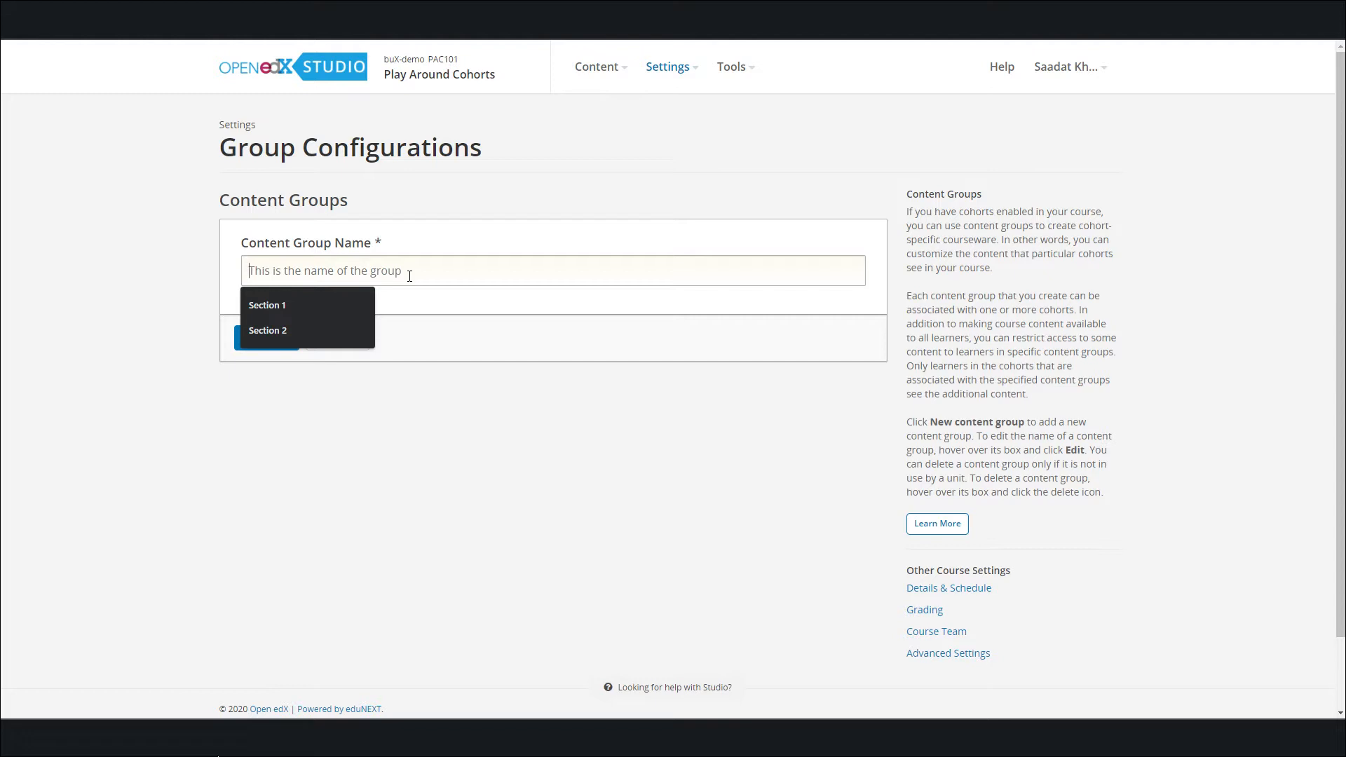
click(352, 305)
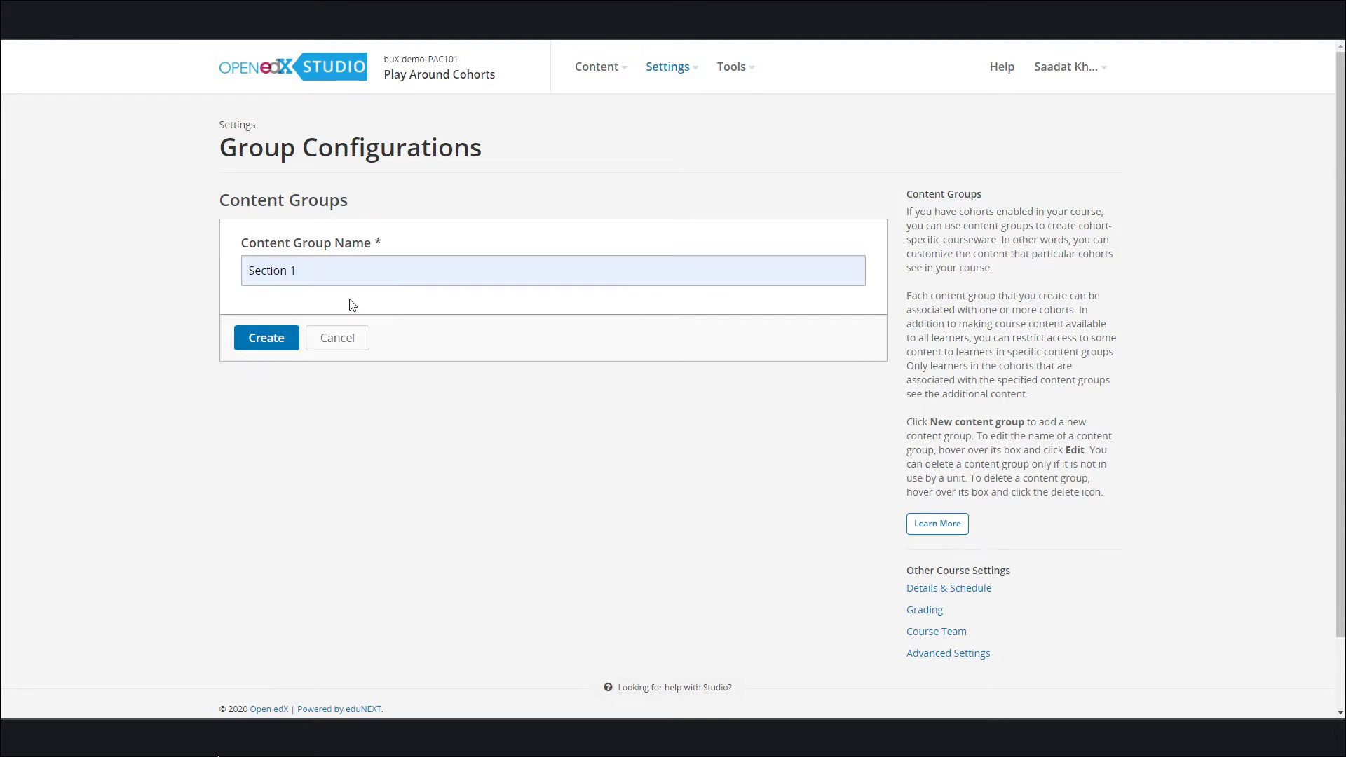
click(274, 345)
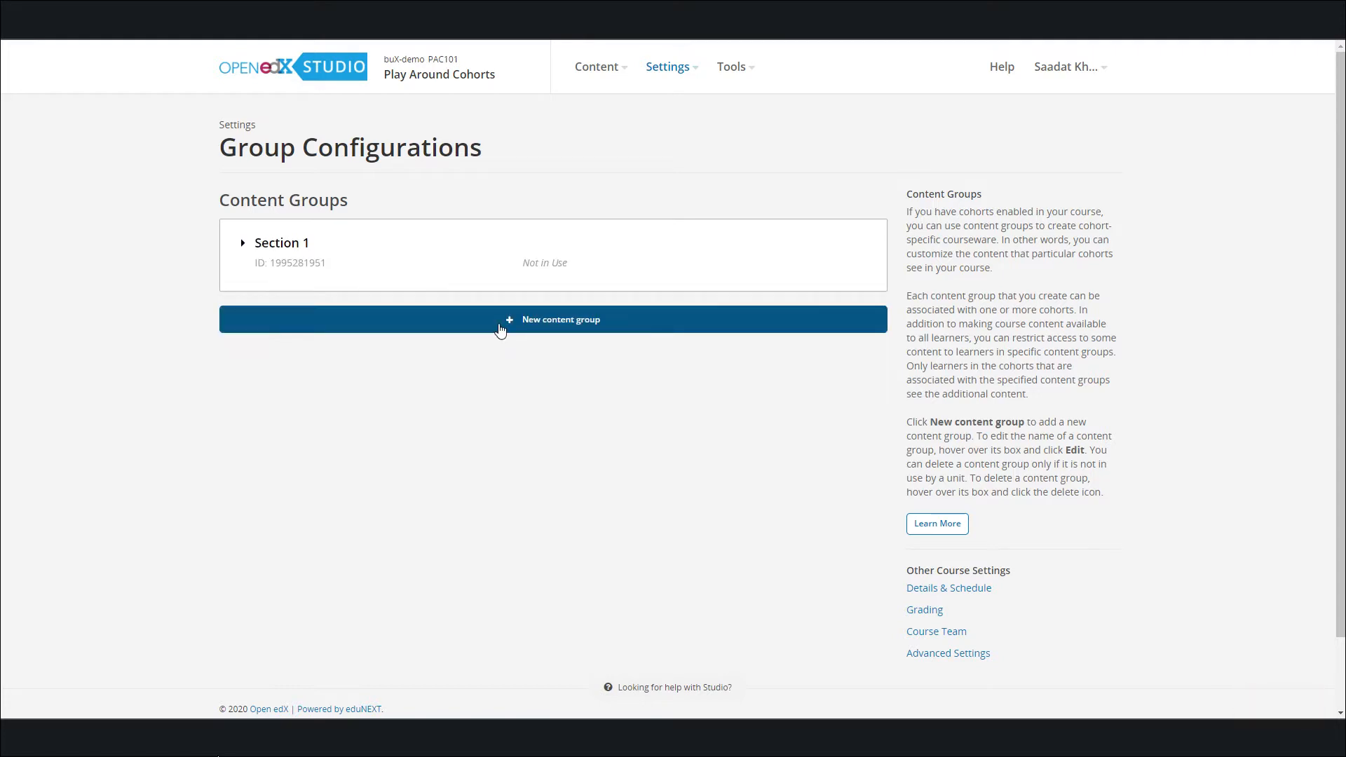
Create another content group named Section 2
click(500, 330)
click(405, 367)
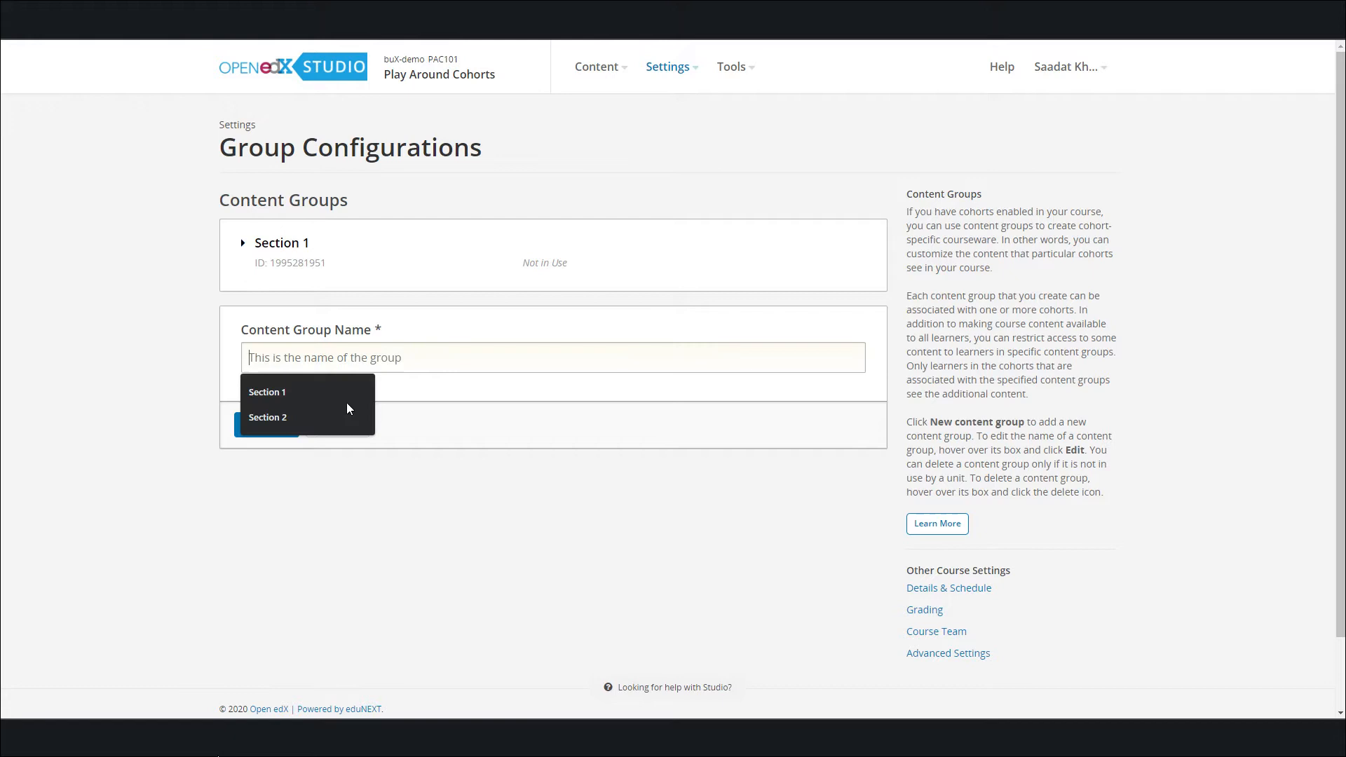
click(308, 421)
click(276, 433)
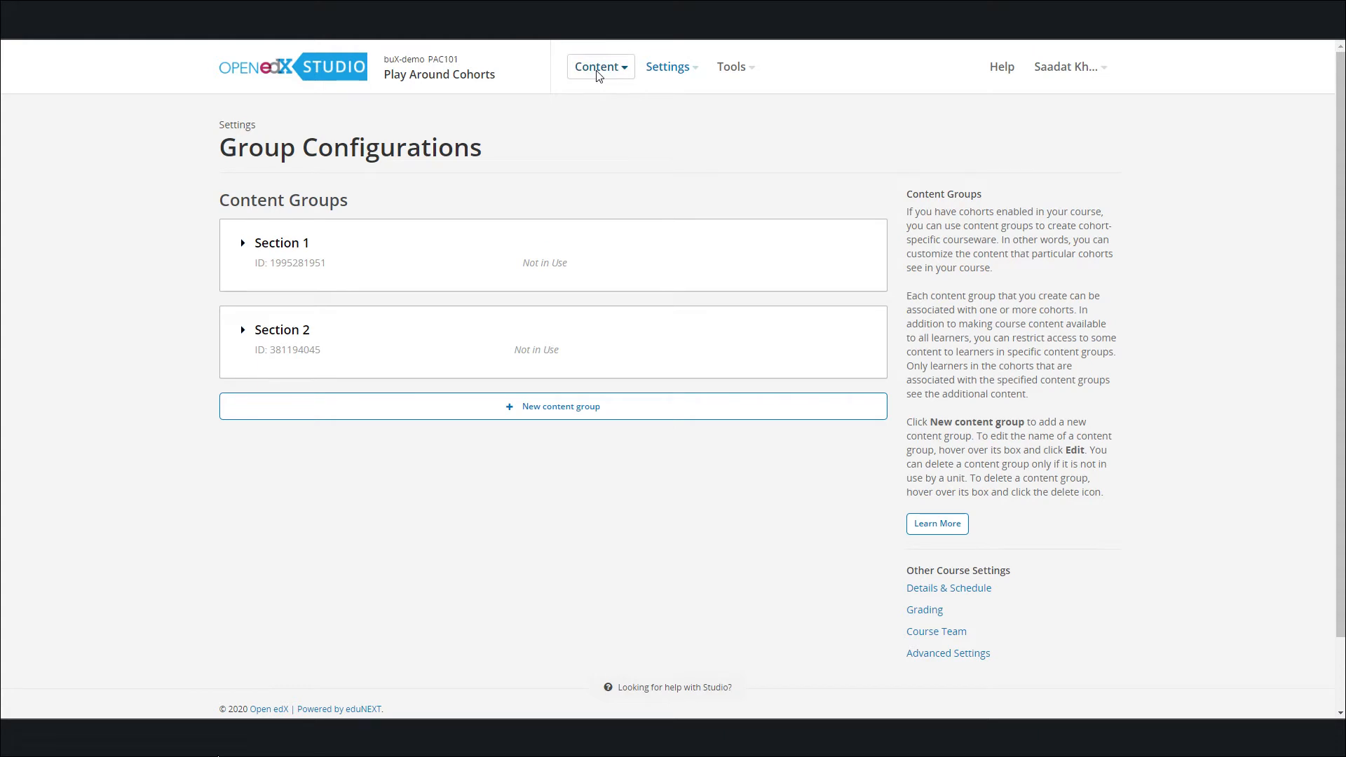
Go to the course outline and add a new section named Week 1
click(598, 75)
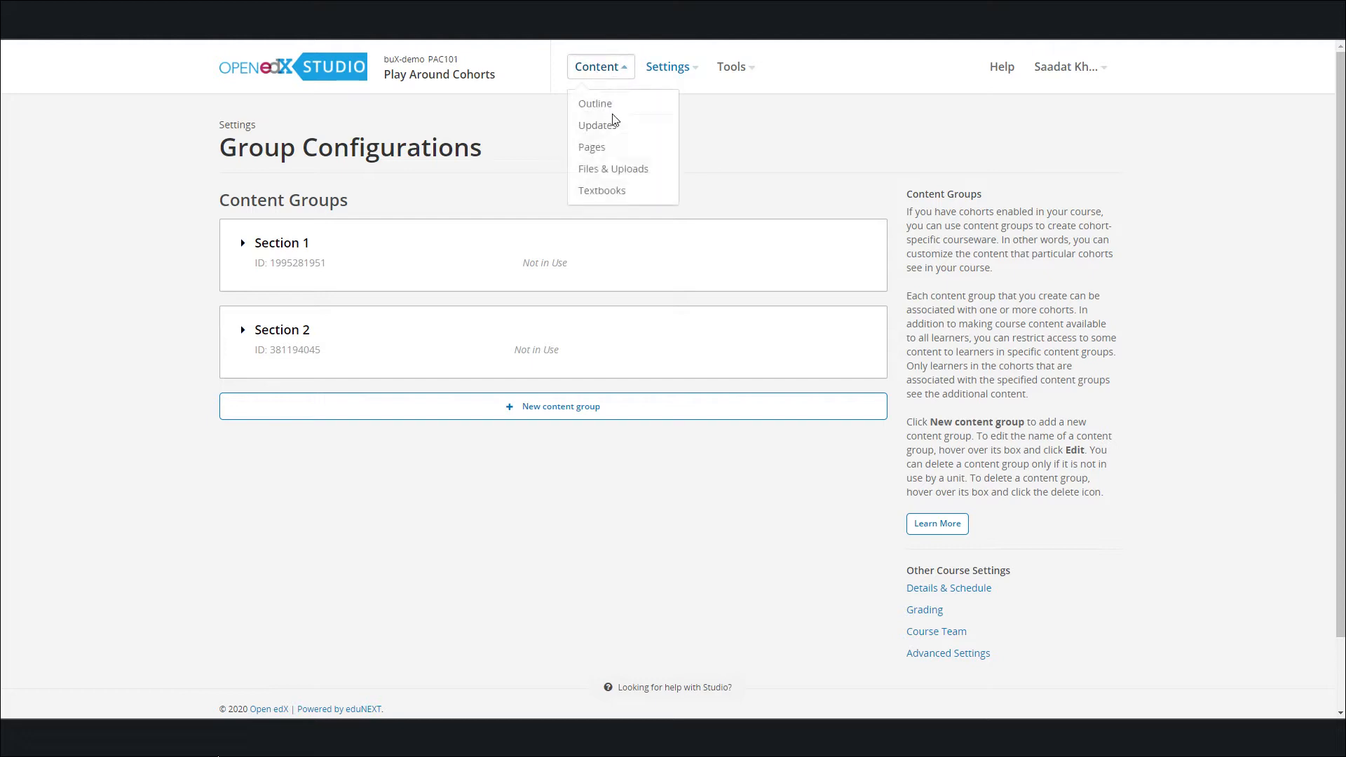
click(605, 109)
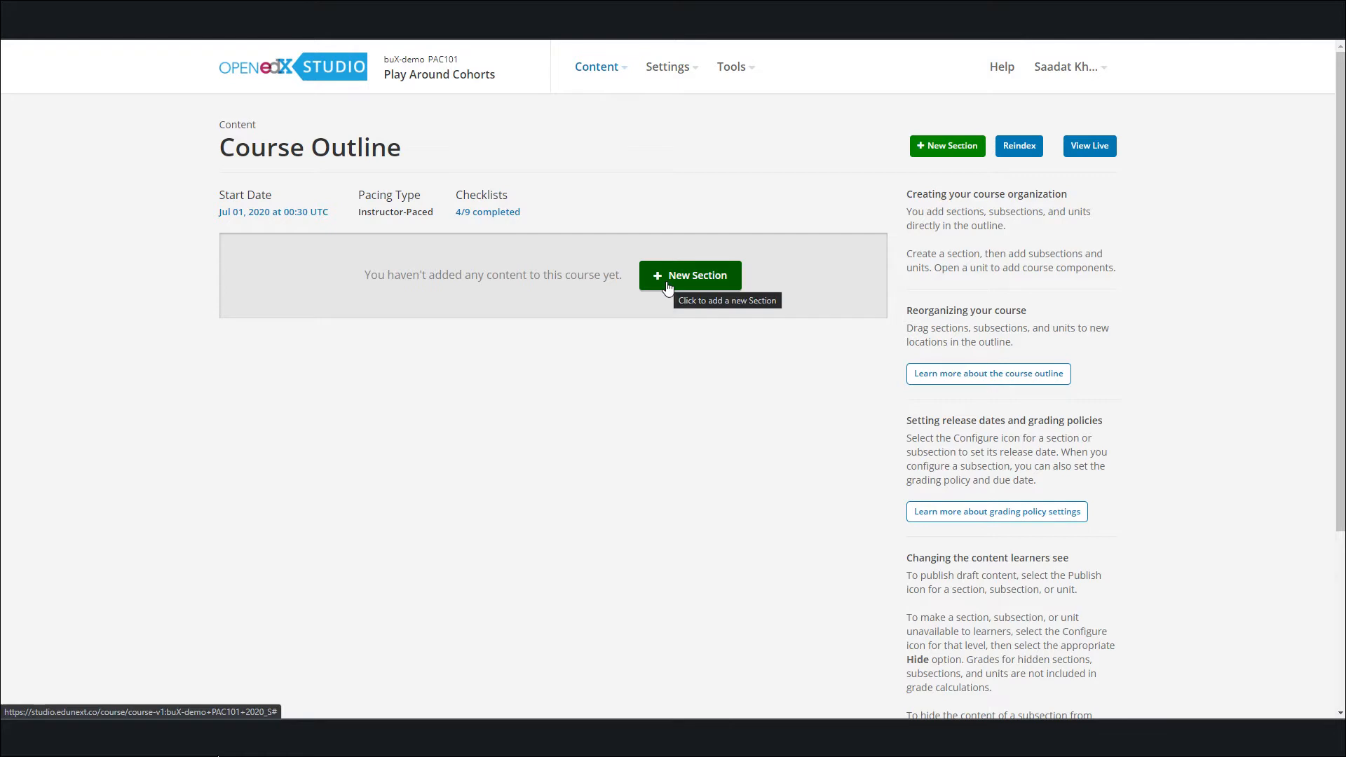
click(667, 281)
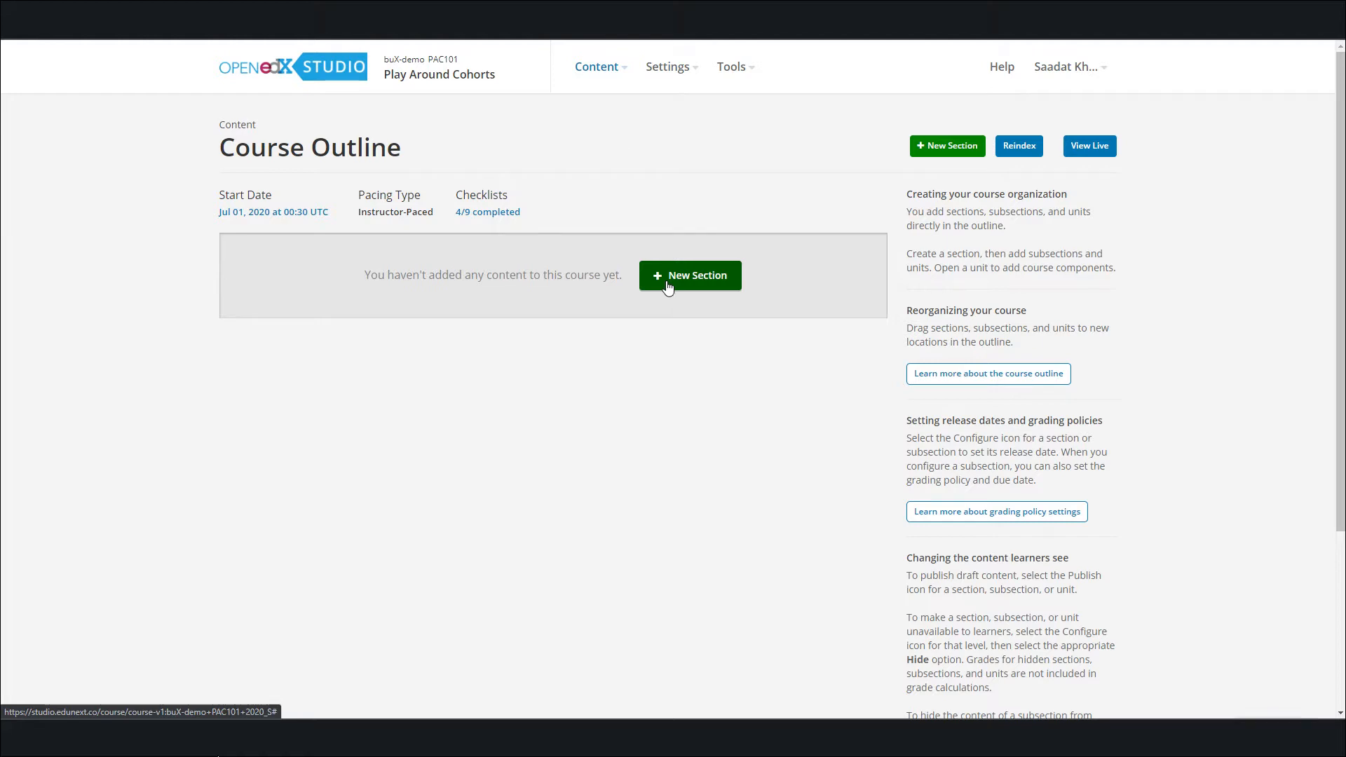
text(Week 1)
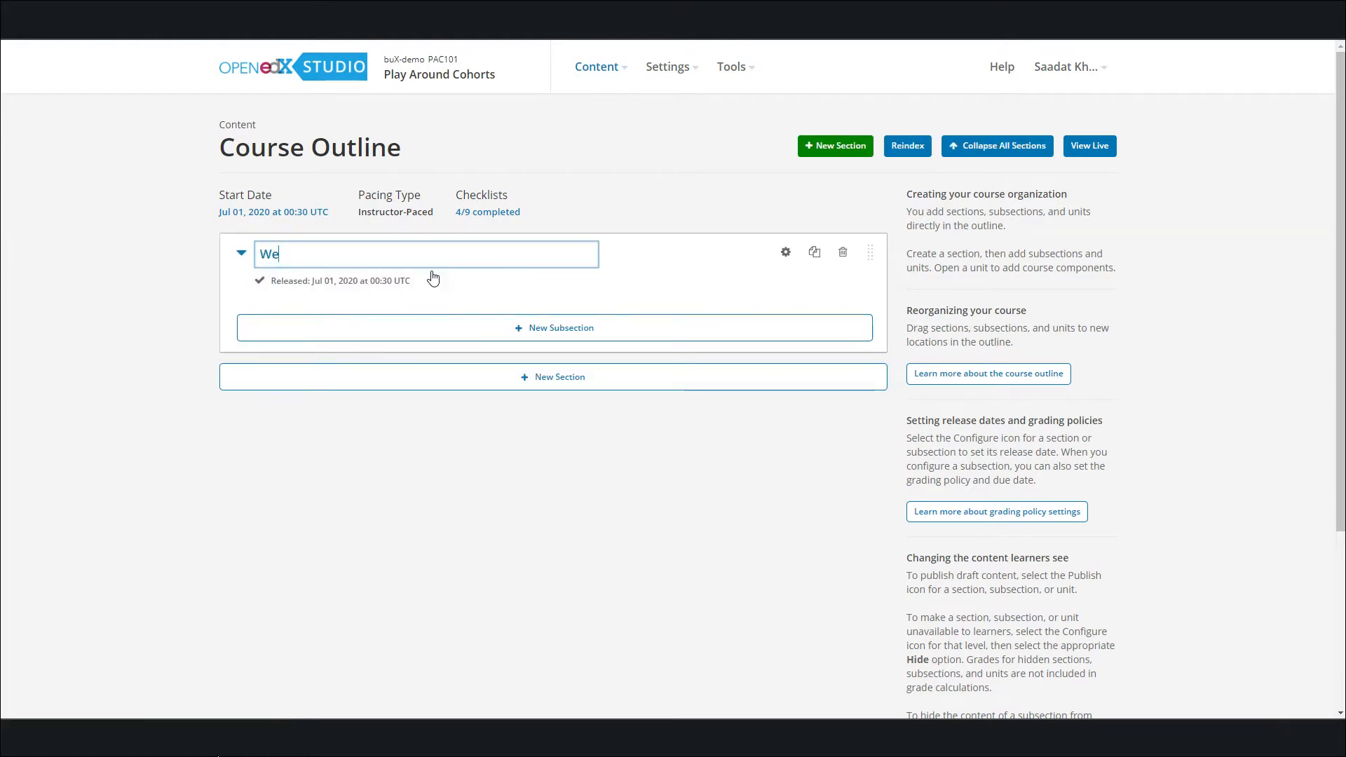
Add a subsection to Week 1 and name it "Assignment for week 1"
click(456, 335)
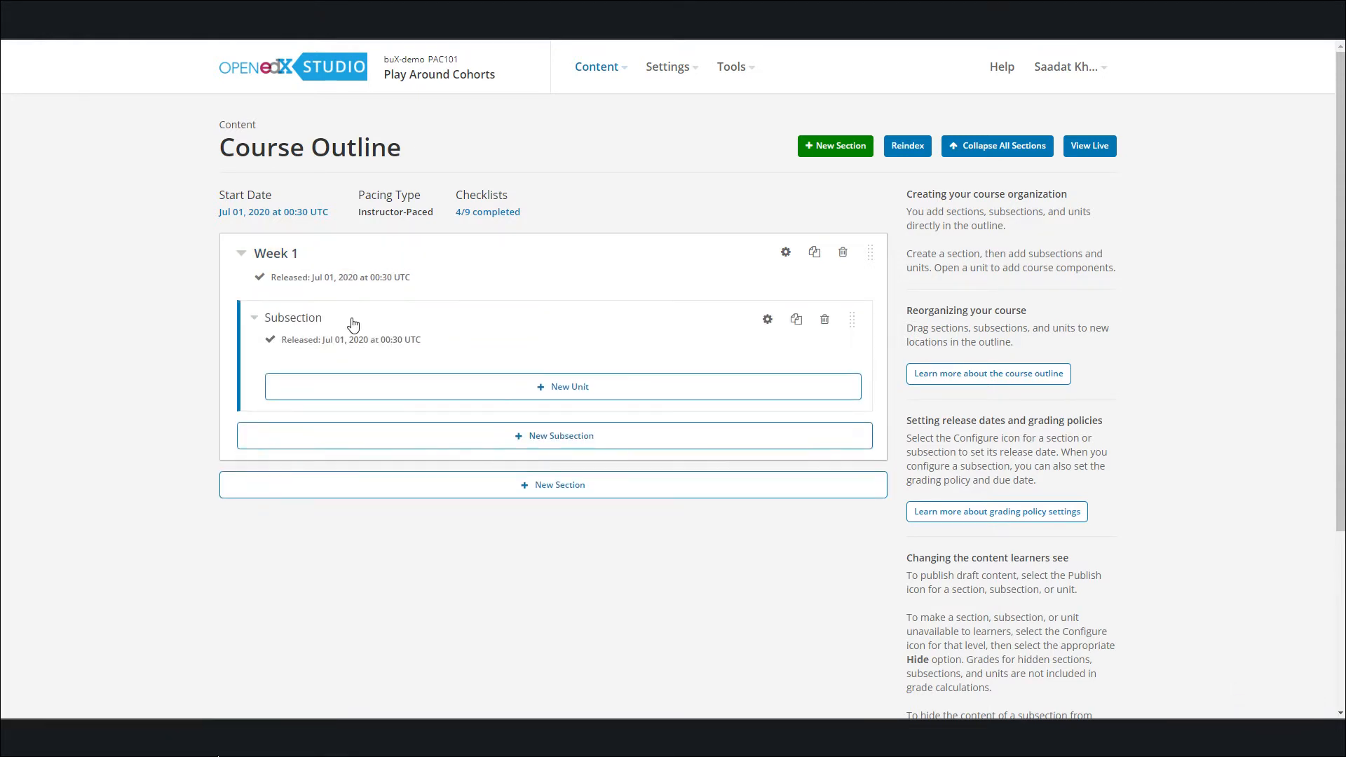
click(334, 322)
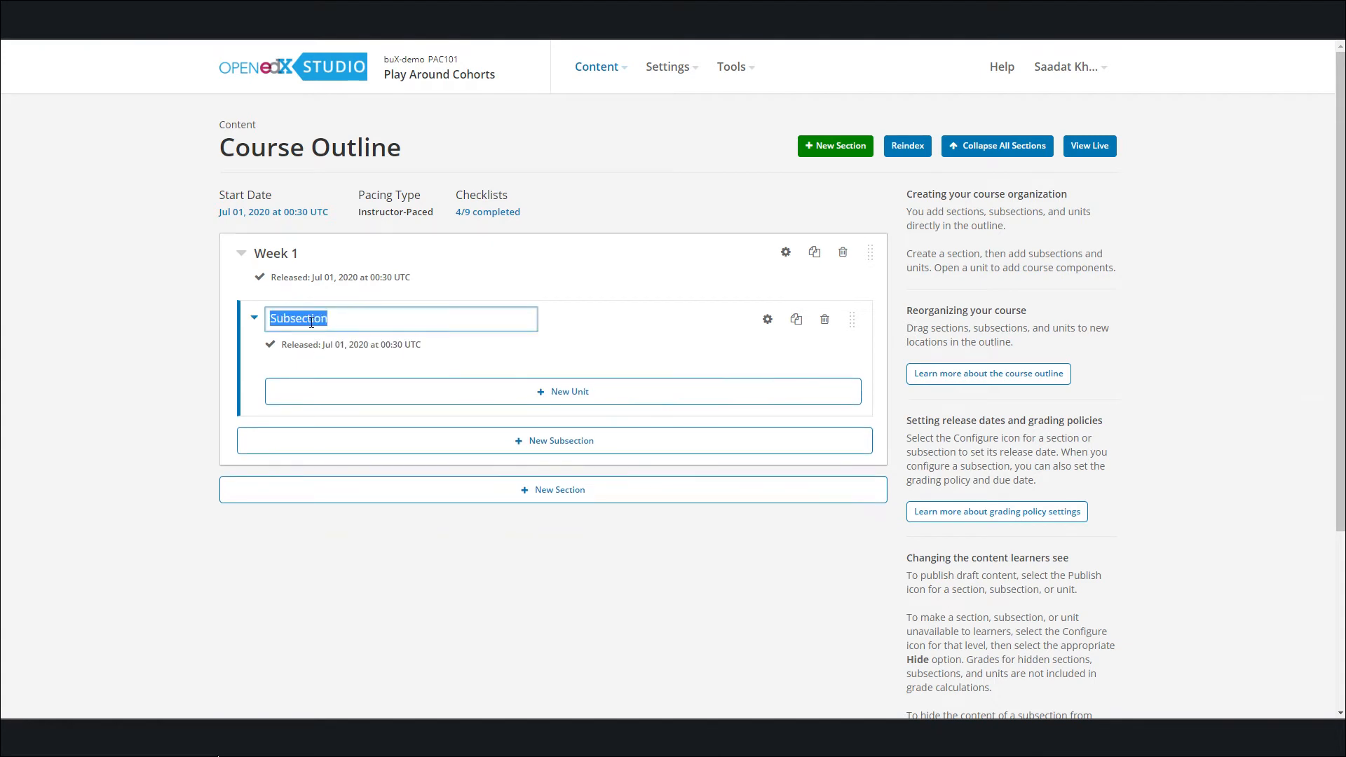
text(Assignment for week 1)
Add a unit named "Assignment 1 for Section 1" to the subsection and insert a Staff Graded Assignment component in it
click(397, 397)
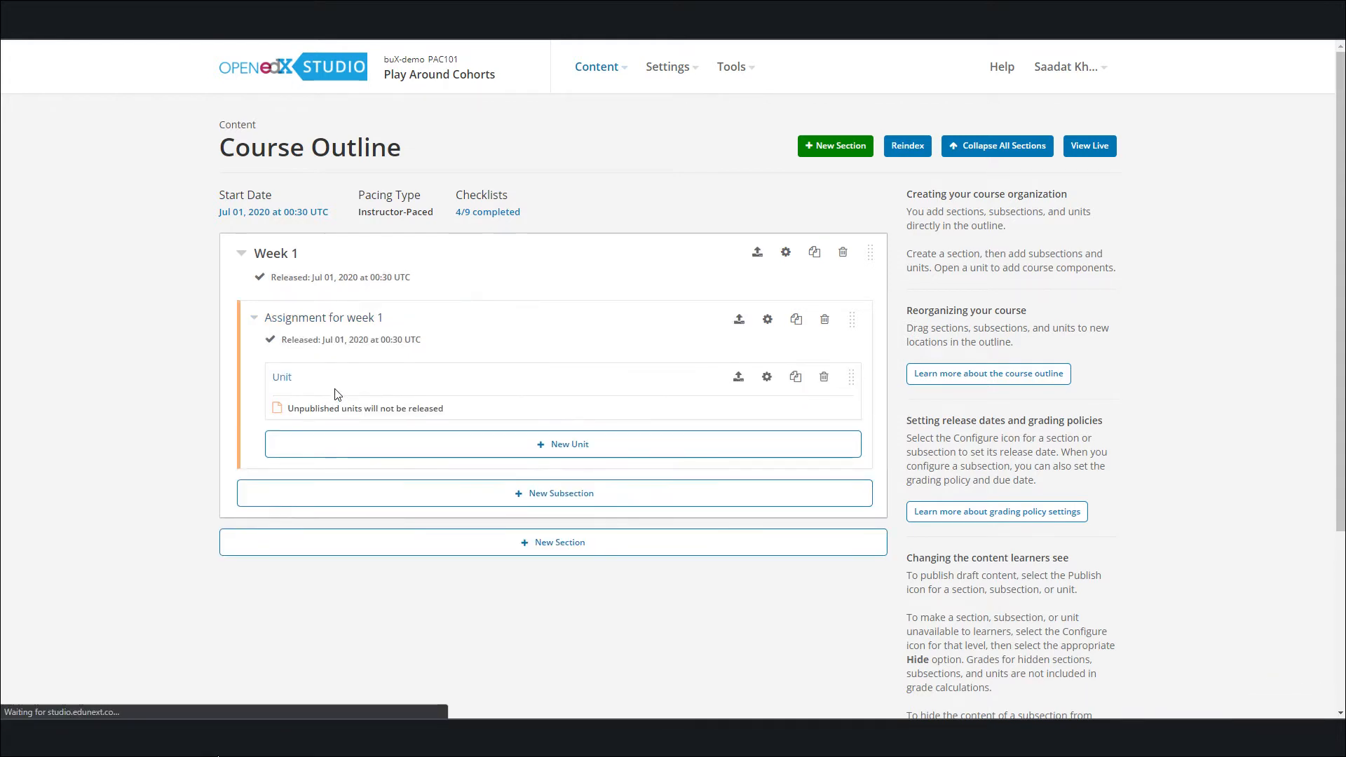
click(285, 379)
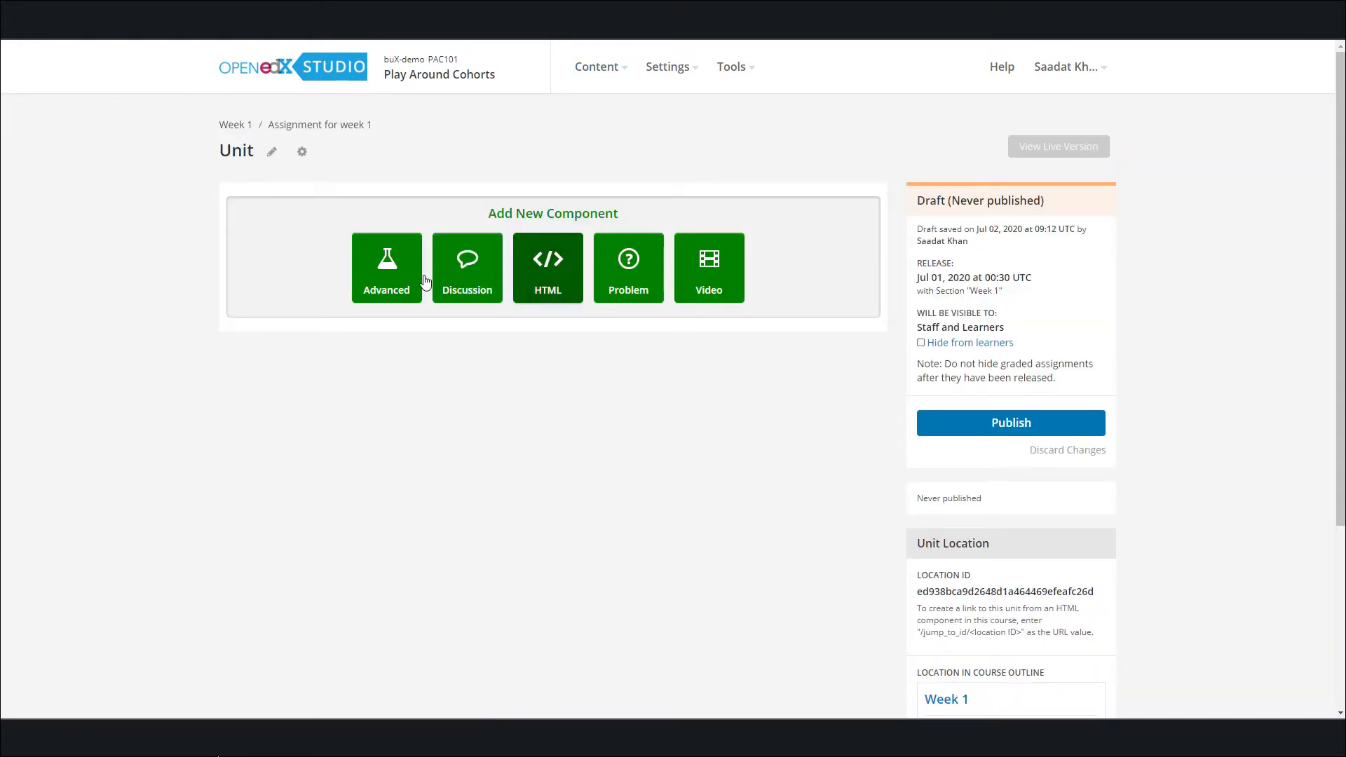
click(272, 152)
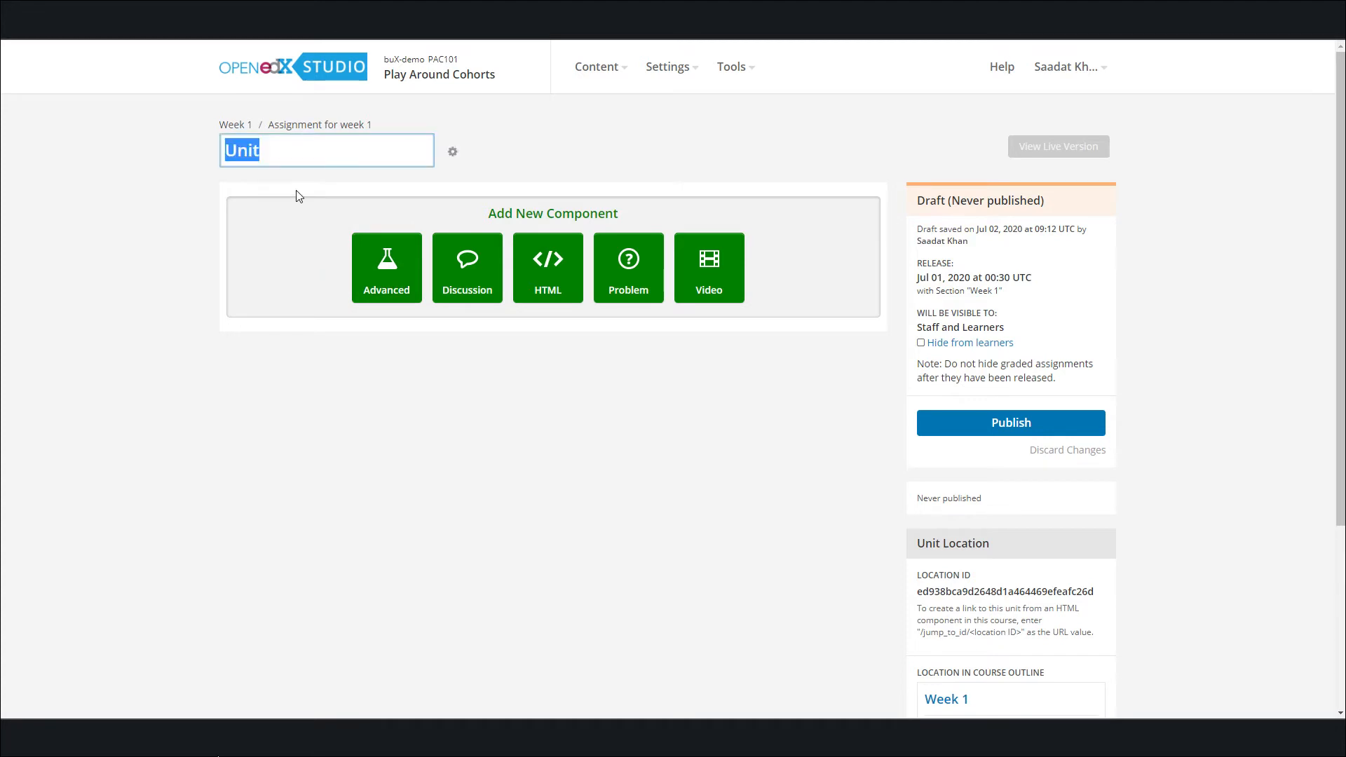
text(Assignment)
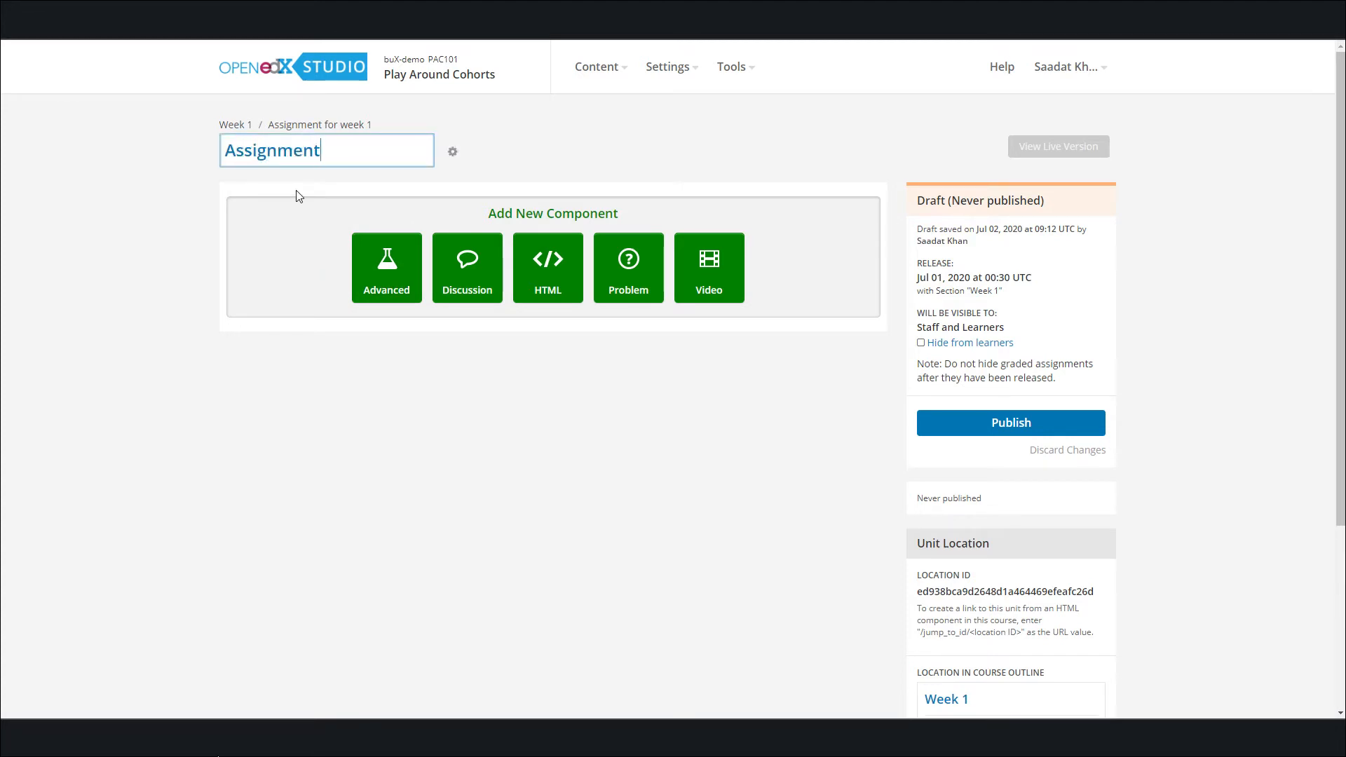
text( for)
key(BackSpace)
key(BackSpace)
key(BackSpace)
key(BackSpace)
text(1)
key(BackSpace)
key(BackSpace)
text(1 for Section 1)
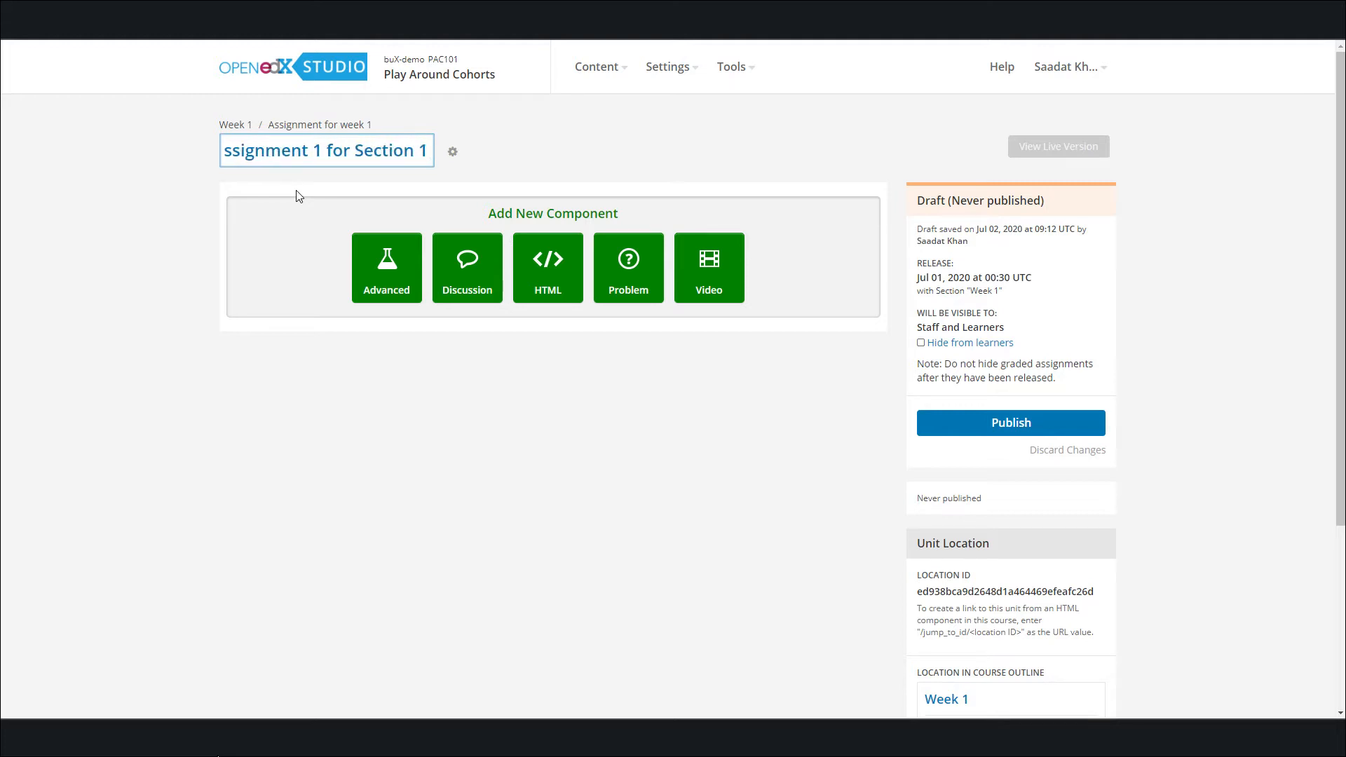
click(372, 272)
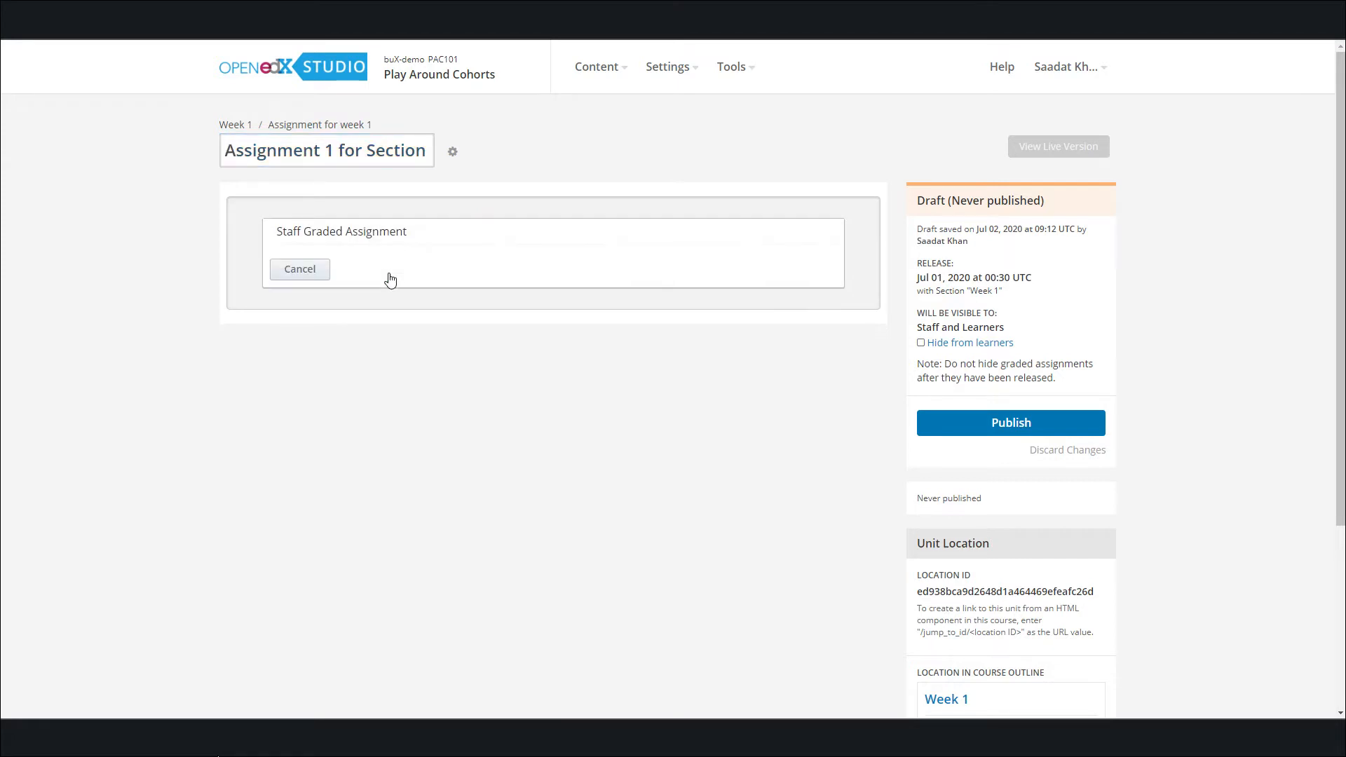
click(361, 240)
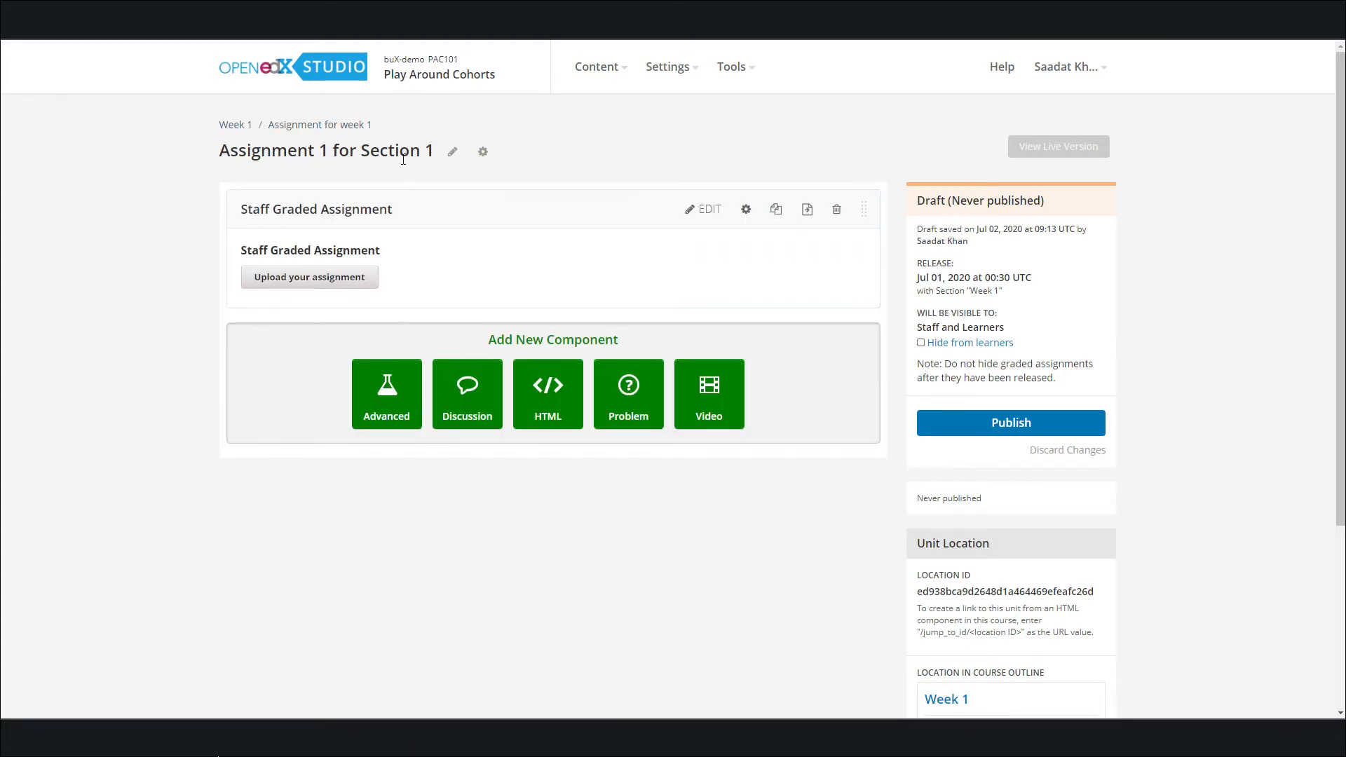
Return to the course outline and add a second unit named "Assignment 1 for Section 2" to the Assignment for week 1 subsection
click(242, 133)
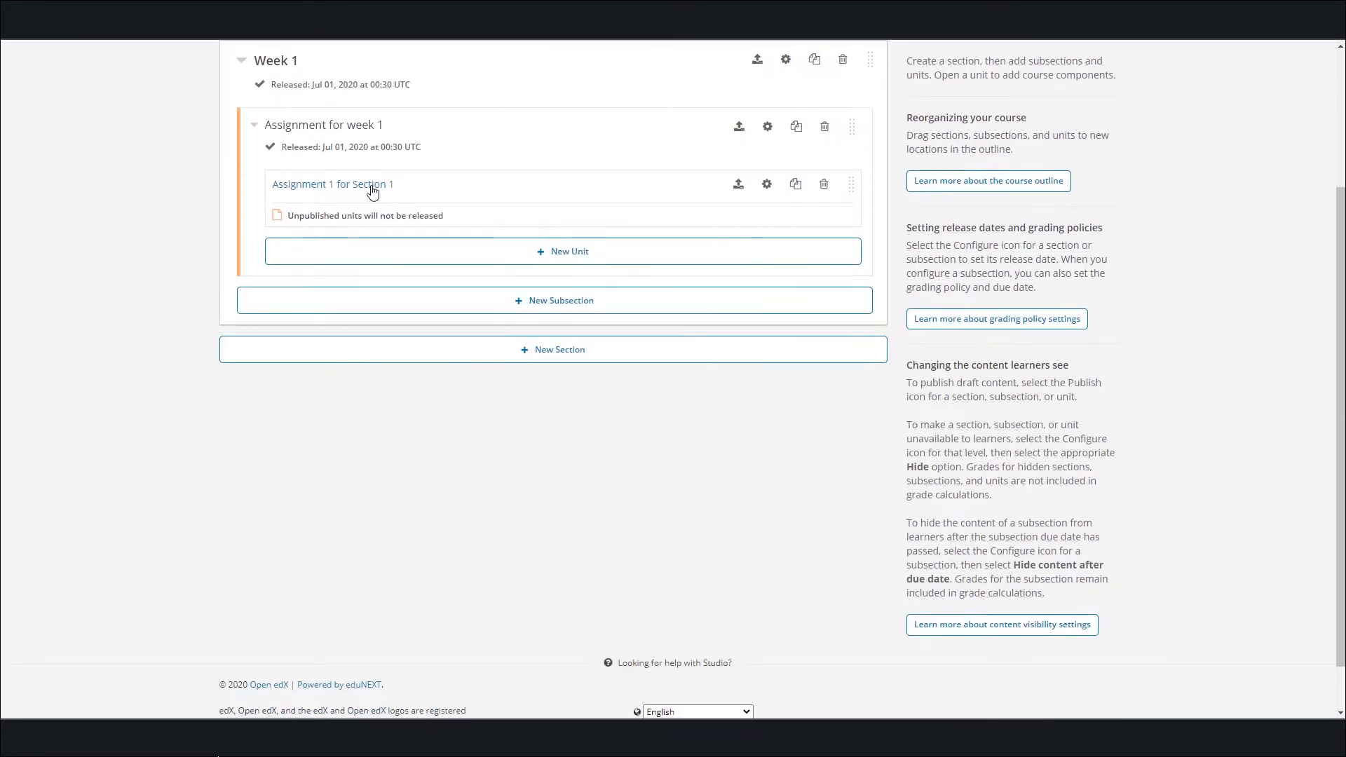
click(493, 262)
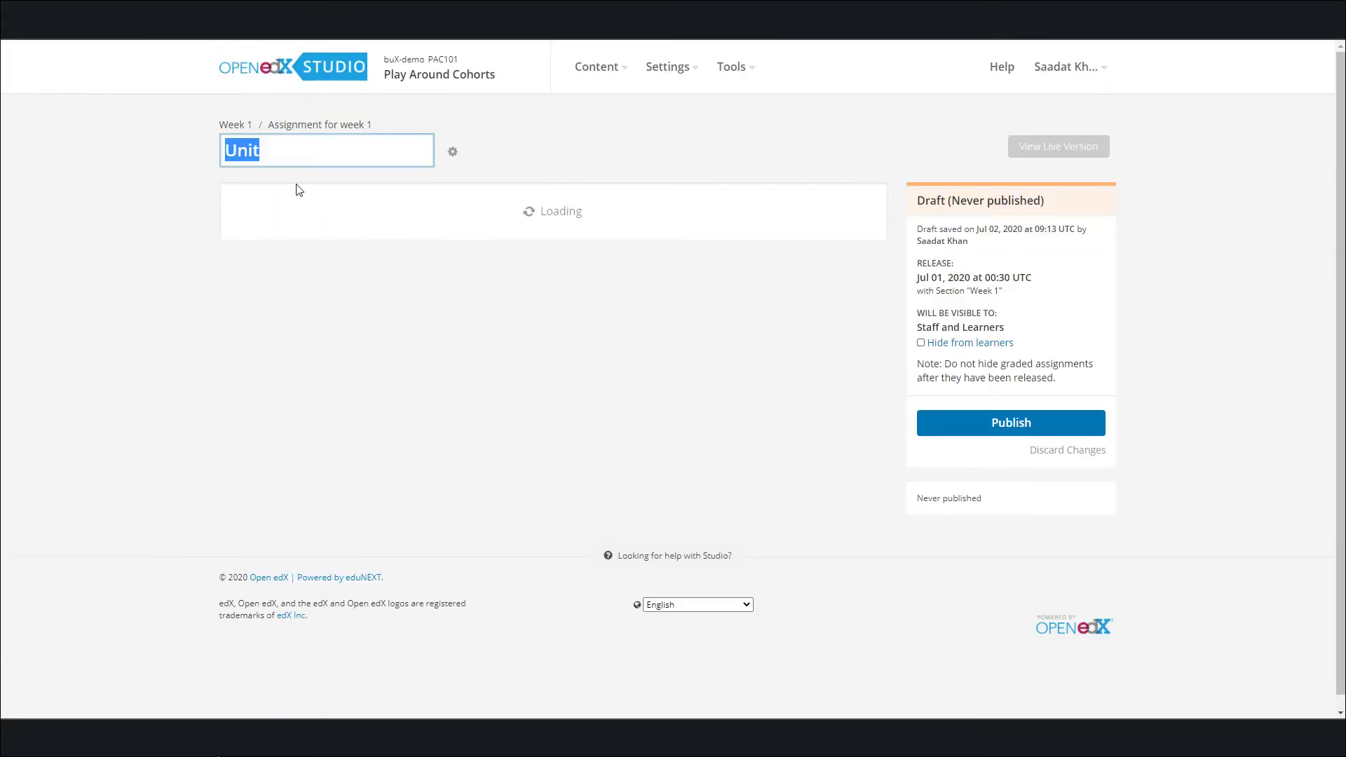
text(ASs)
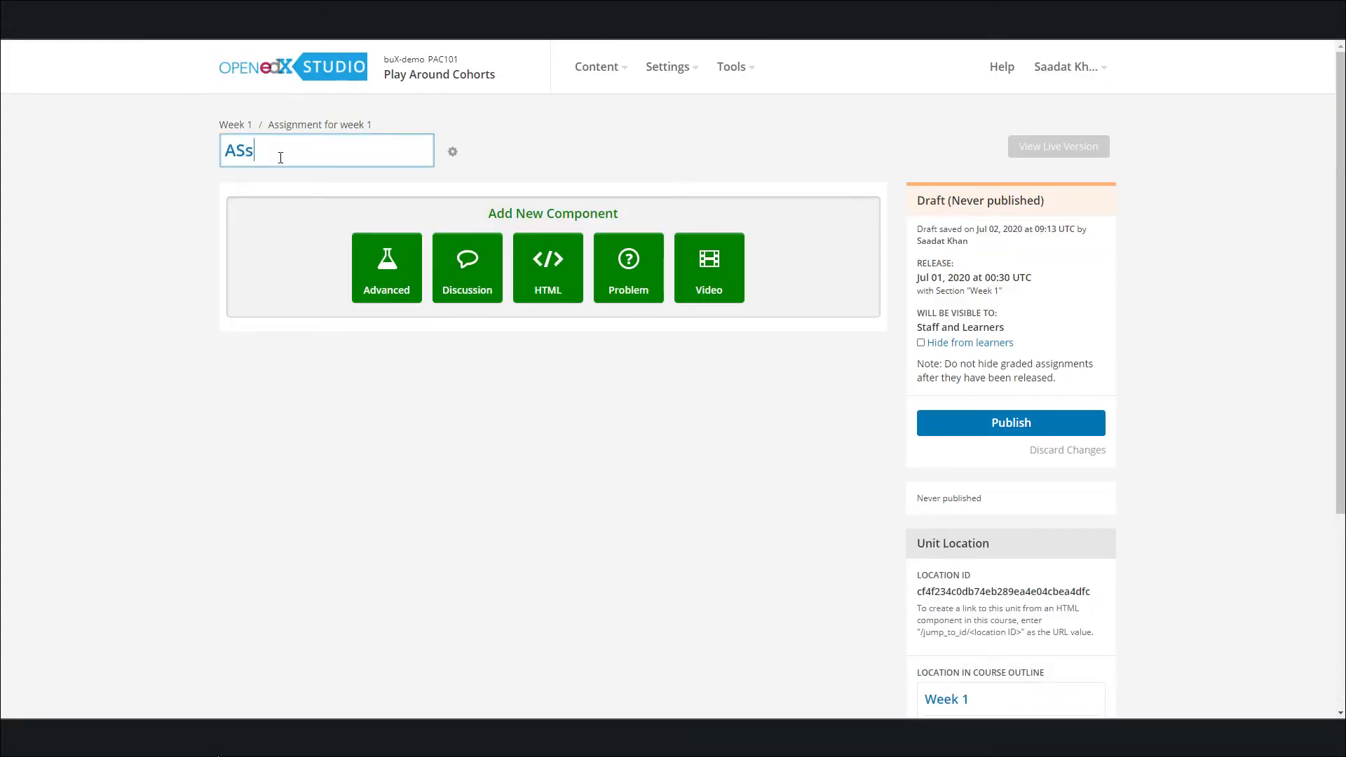
key(BackSpace)
key(BackSpace)
text(ssignment 1 for Sc)
key(BackSpace)
text(ection 2)
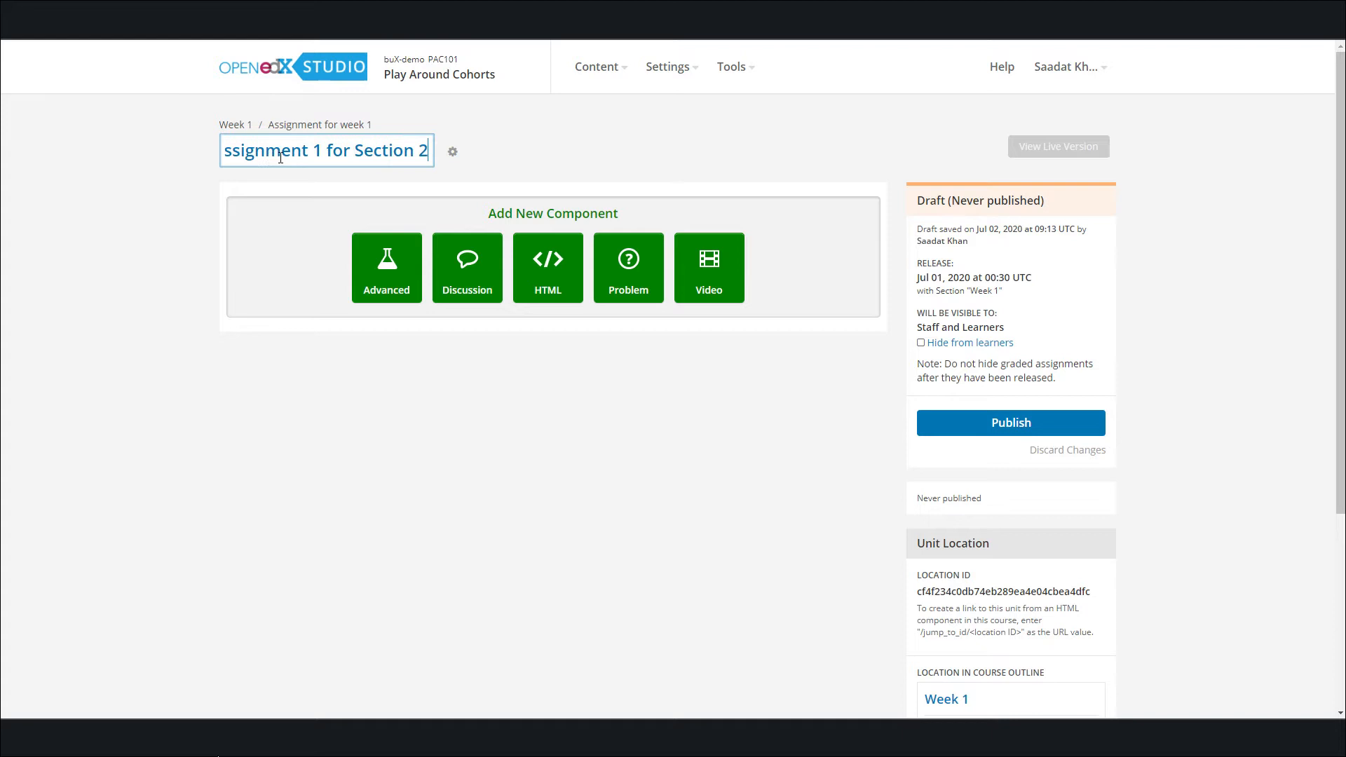
Insert a Staff Graded Assignment component in the Assignment 1 for Section 2 unit and publish the unit
click(410, 238)
click(348, 233)
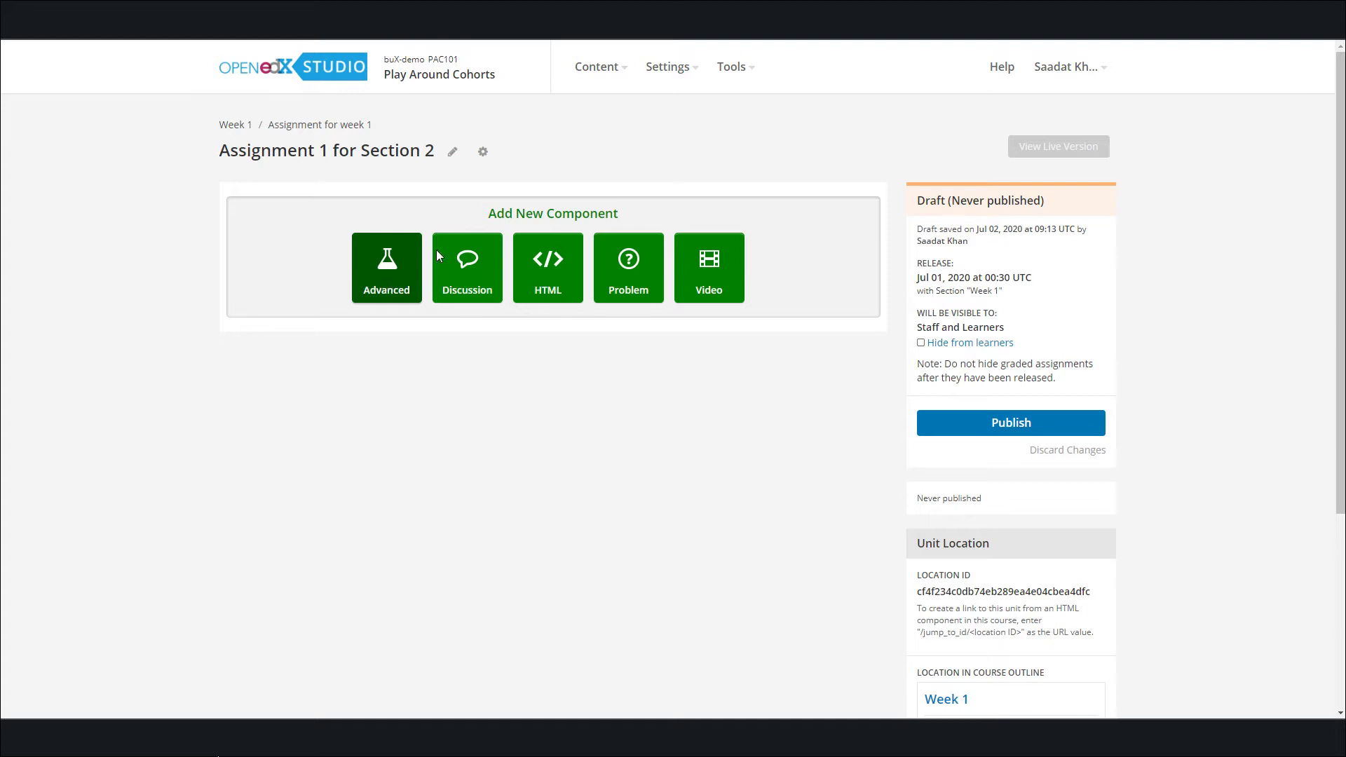
click(377, 286)
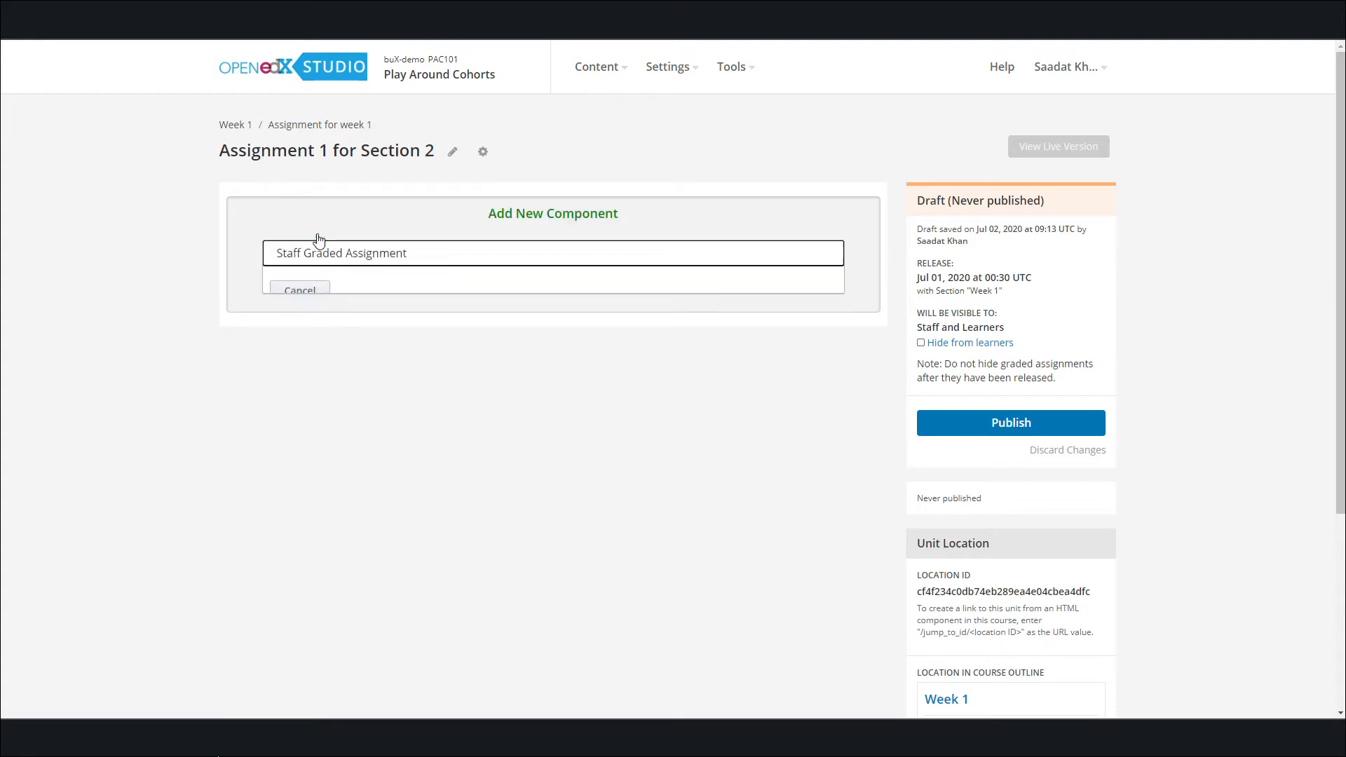
click(460, 233)
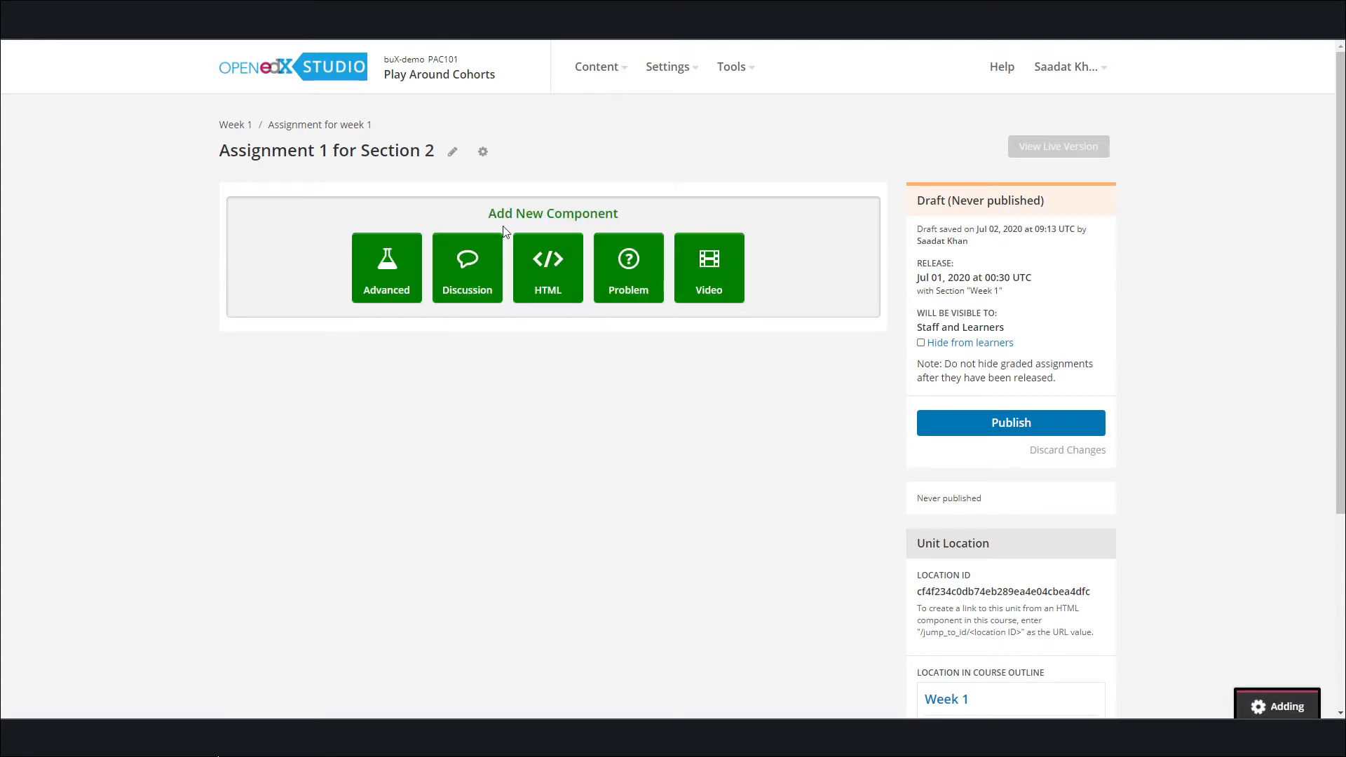
scroll(919, 421, down, 2)
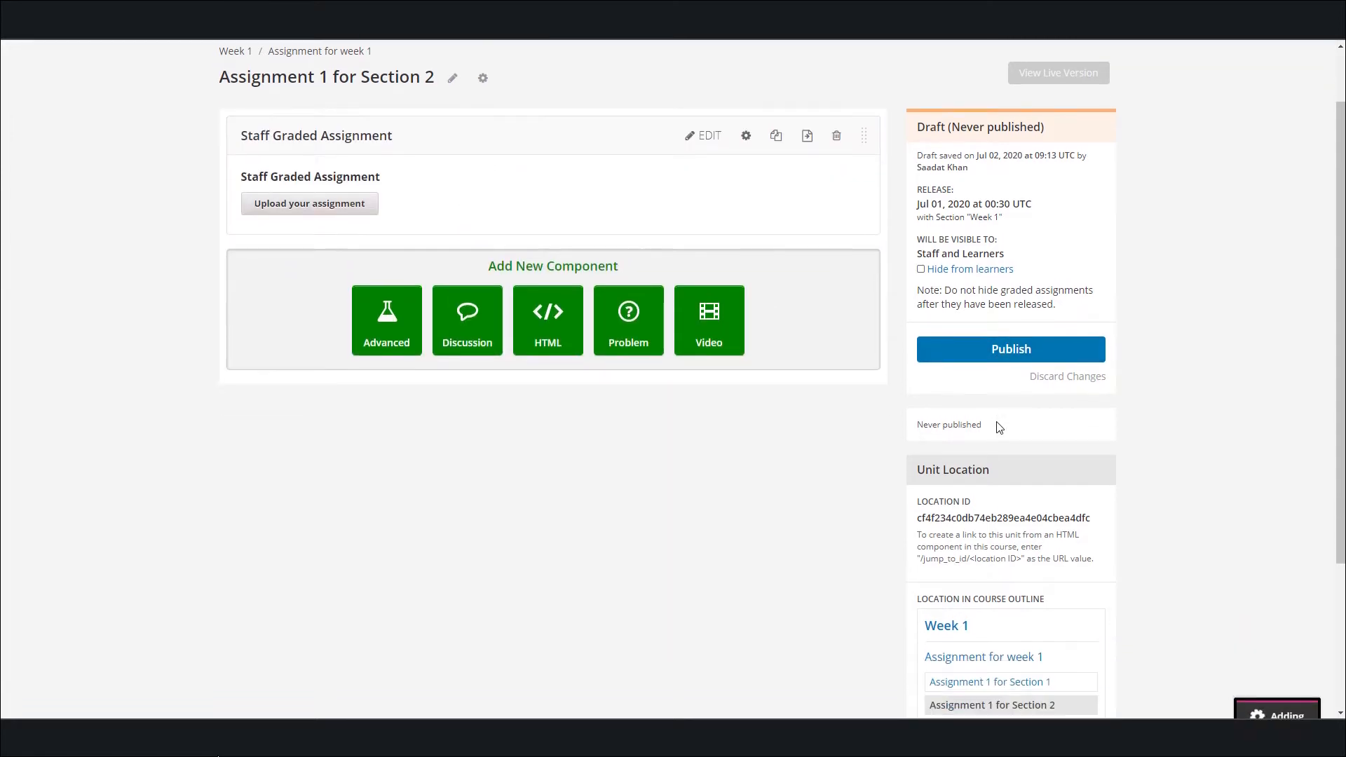
scroll(696, 372, up, 2)
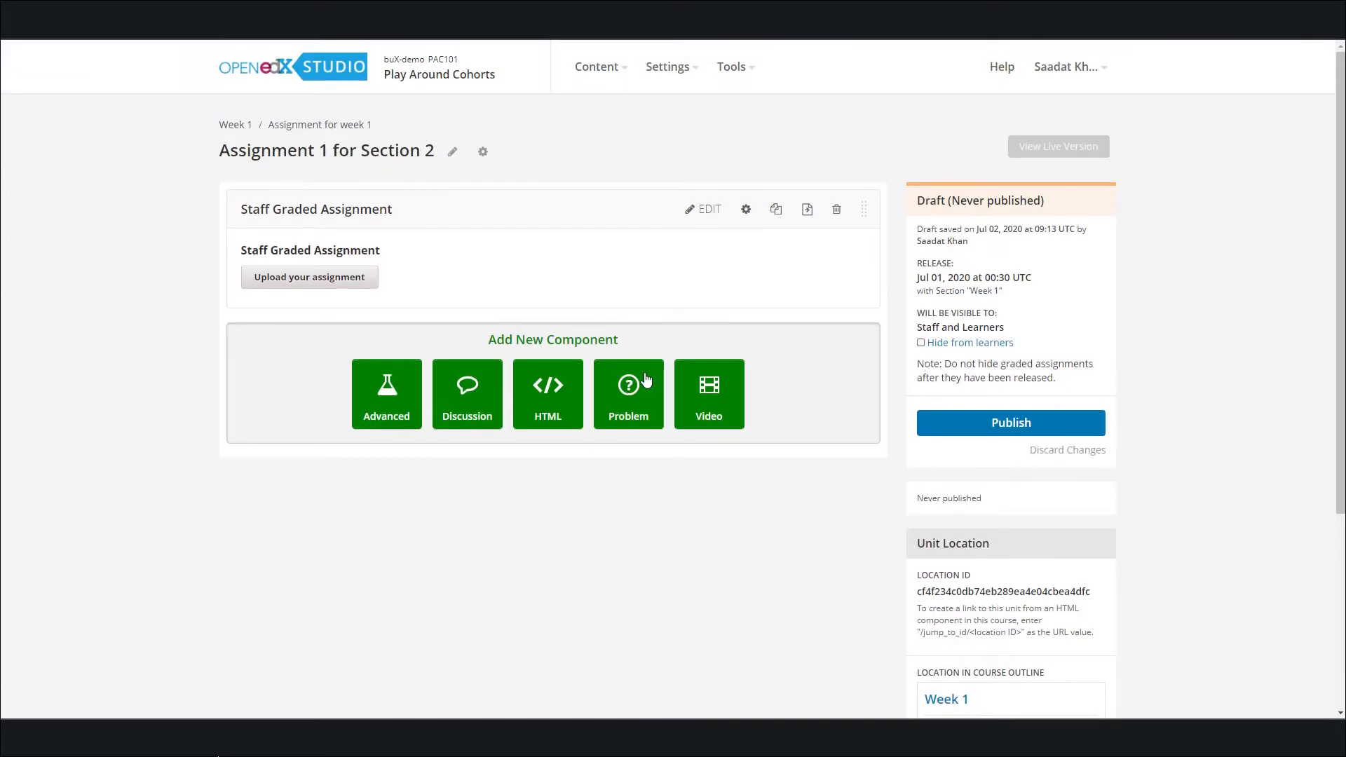
click(982, 429)
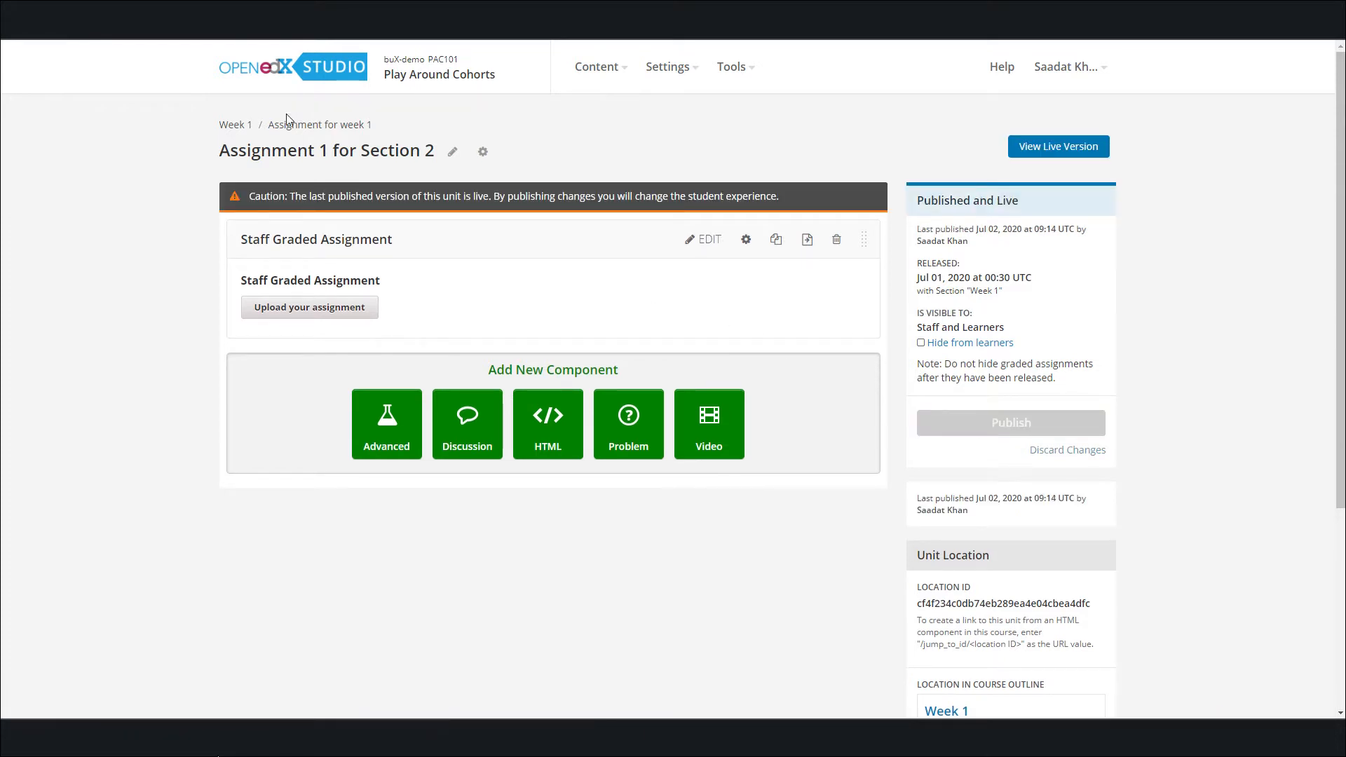
Open the Assignment 1 for Section 1 unit from the course outline and publish it
click(237, 127)
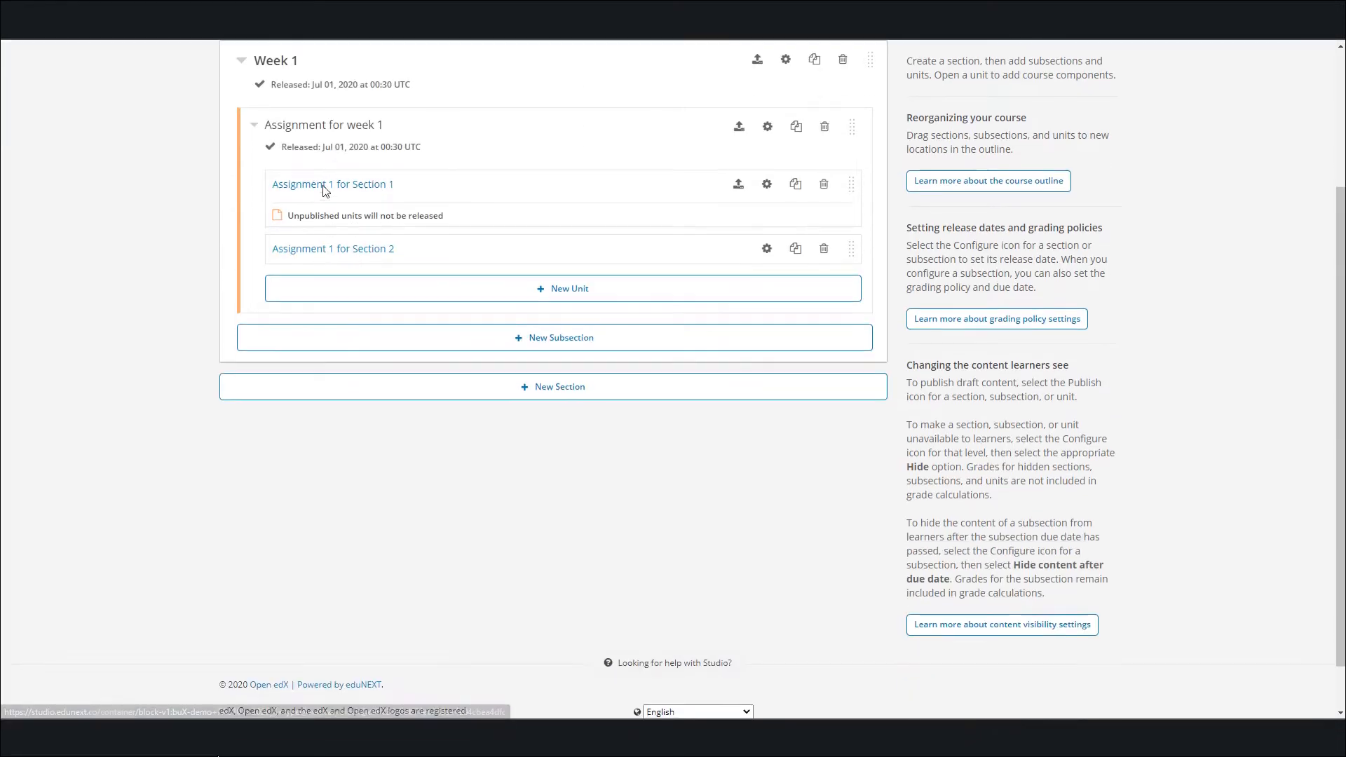
click(368, 186)
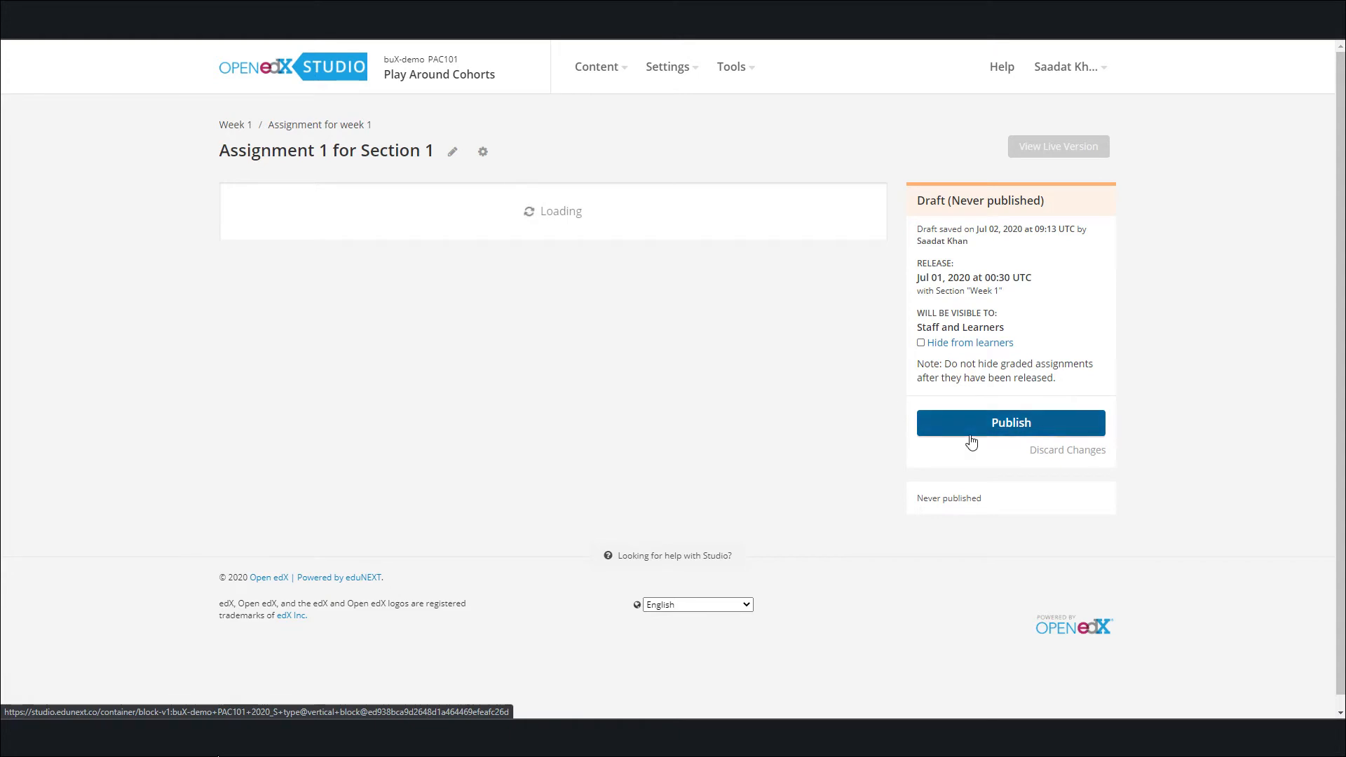
click(995, 424)
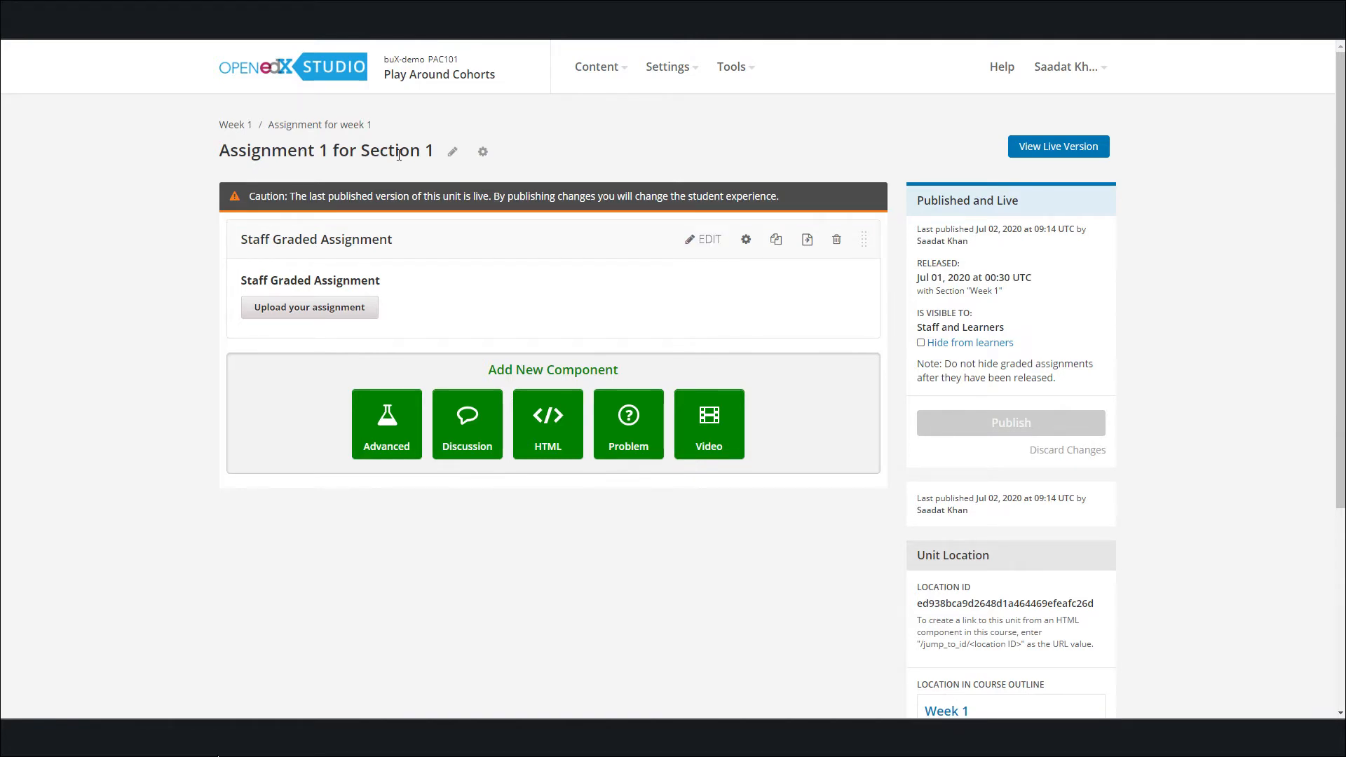
Restrict access to the Staff Graded Assignment component to the Section 1 content group and publish the unit
click(746, 240)
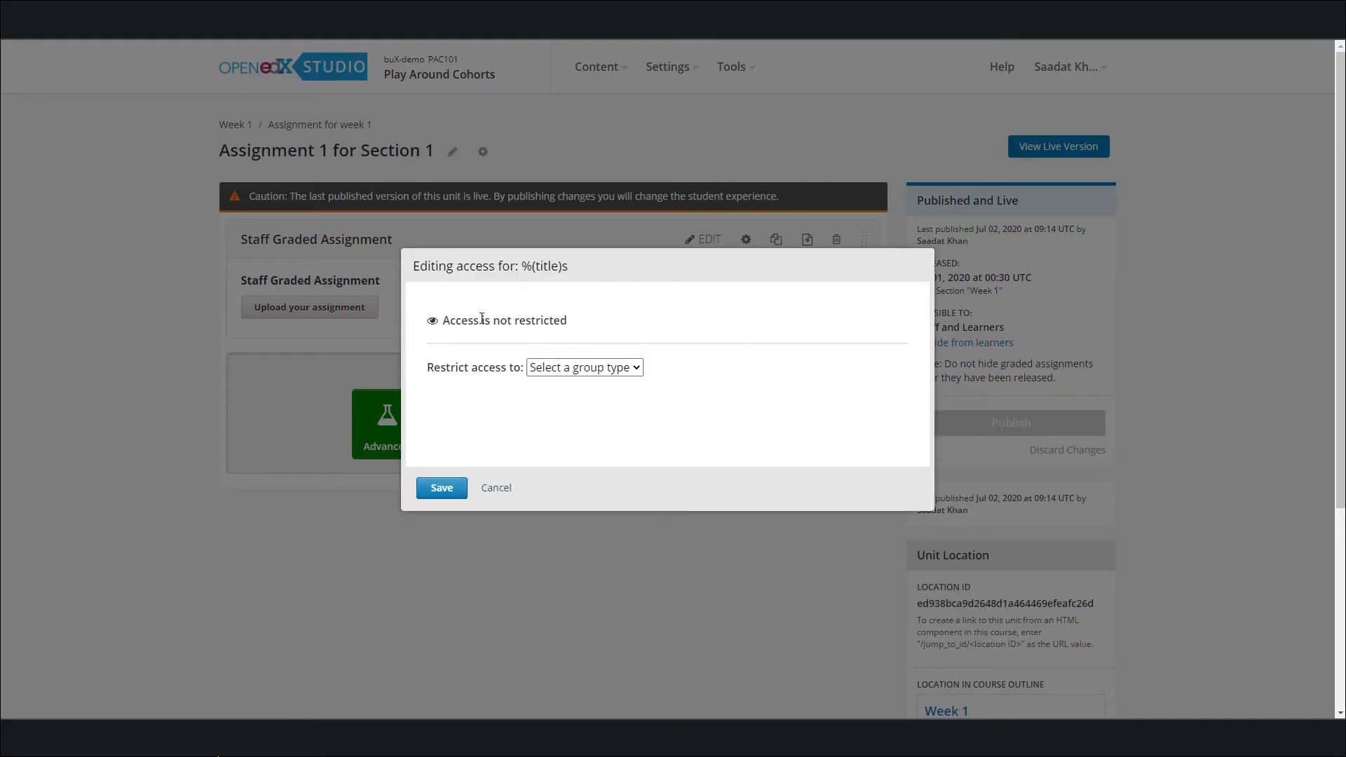
click(609, 371)
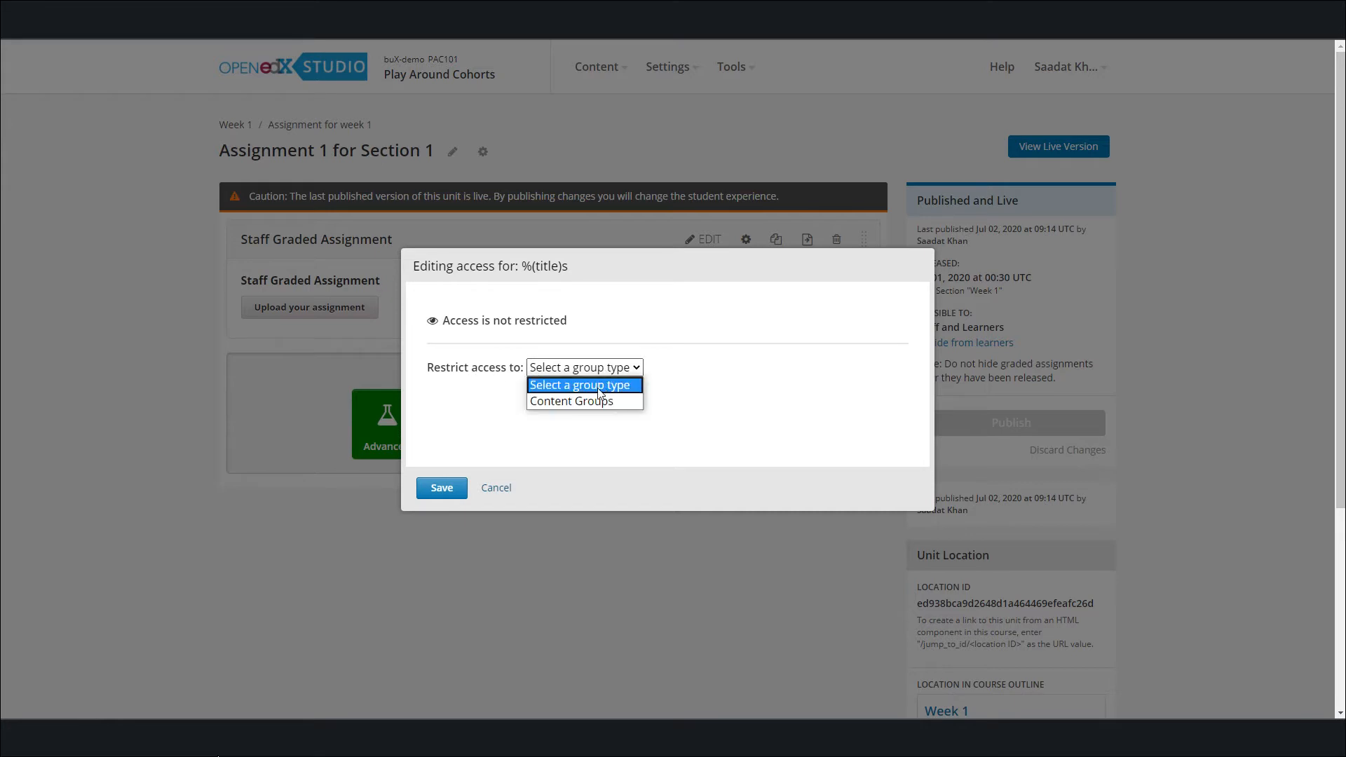
click(592, 400)
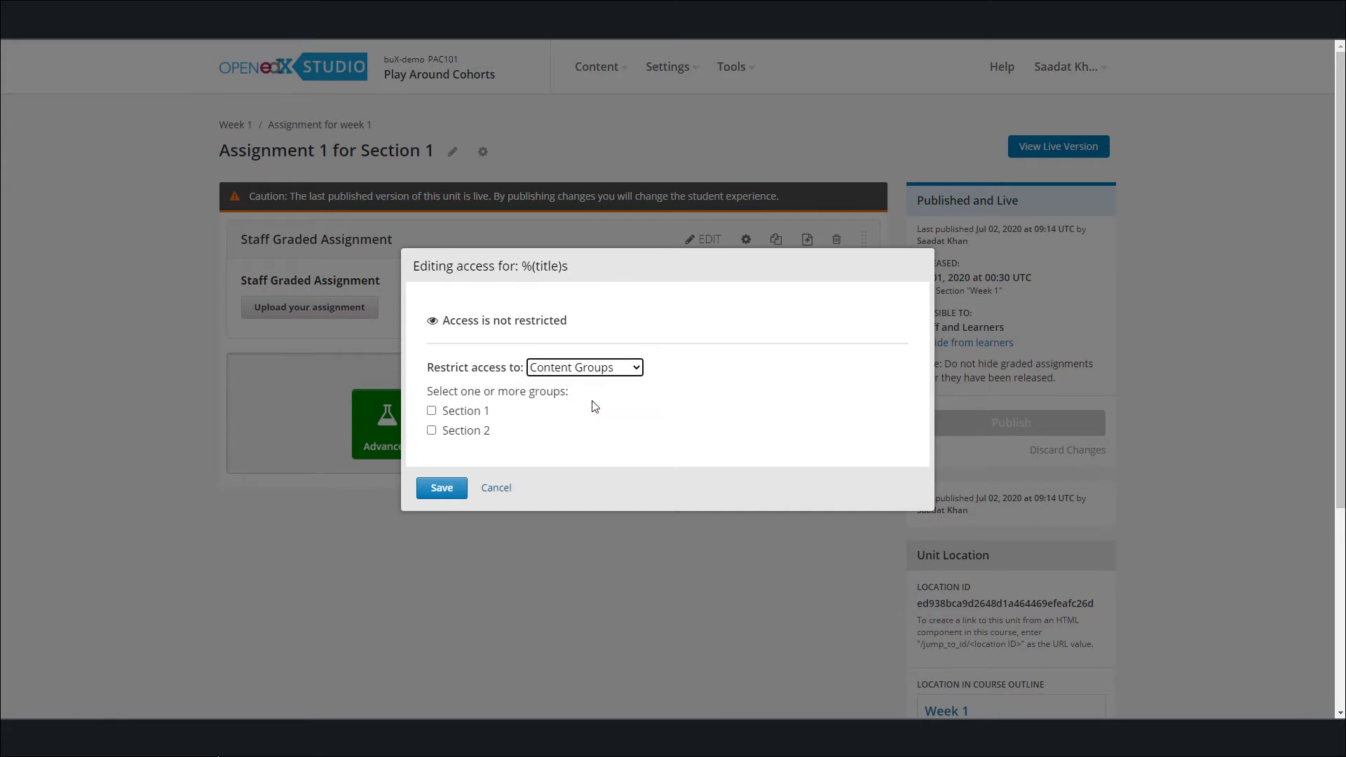
click(432, 411)
click(441, 490)
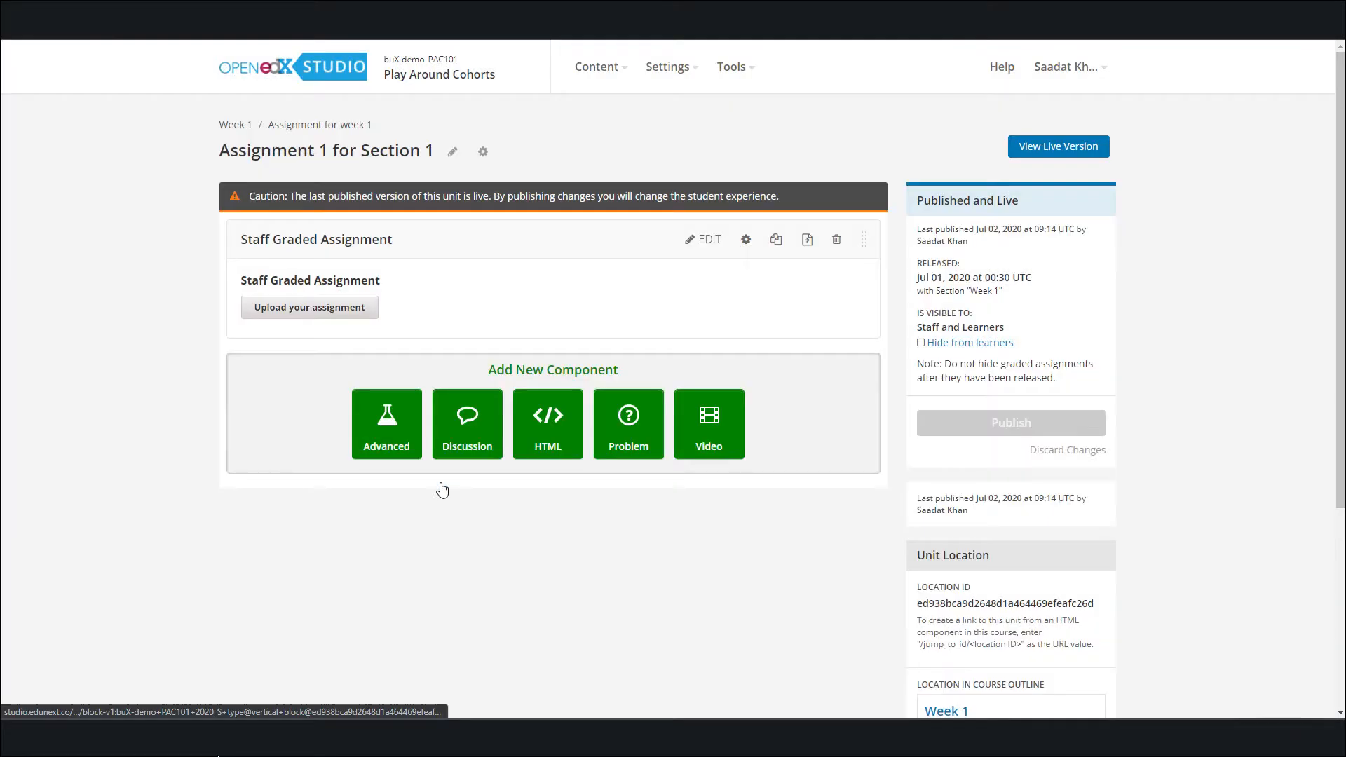
click(999, 438)
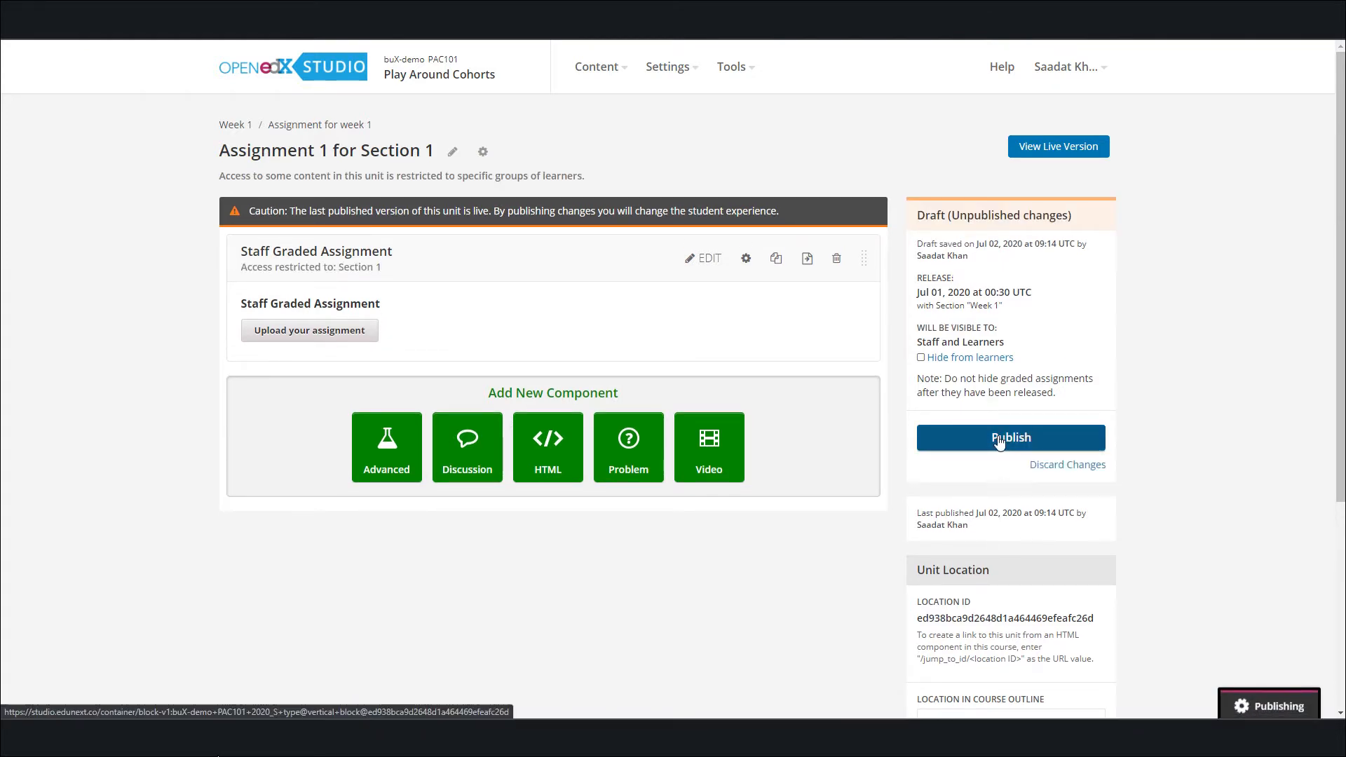
In the Assignment 1 for Section 2 unit, restrict the Staff Graded Assignment to the Section 2 content group and publish the unit
click(232, 127)
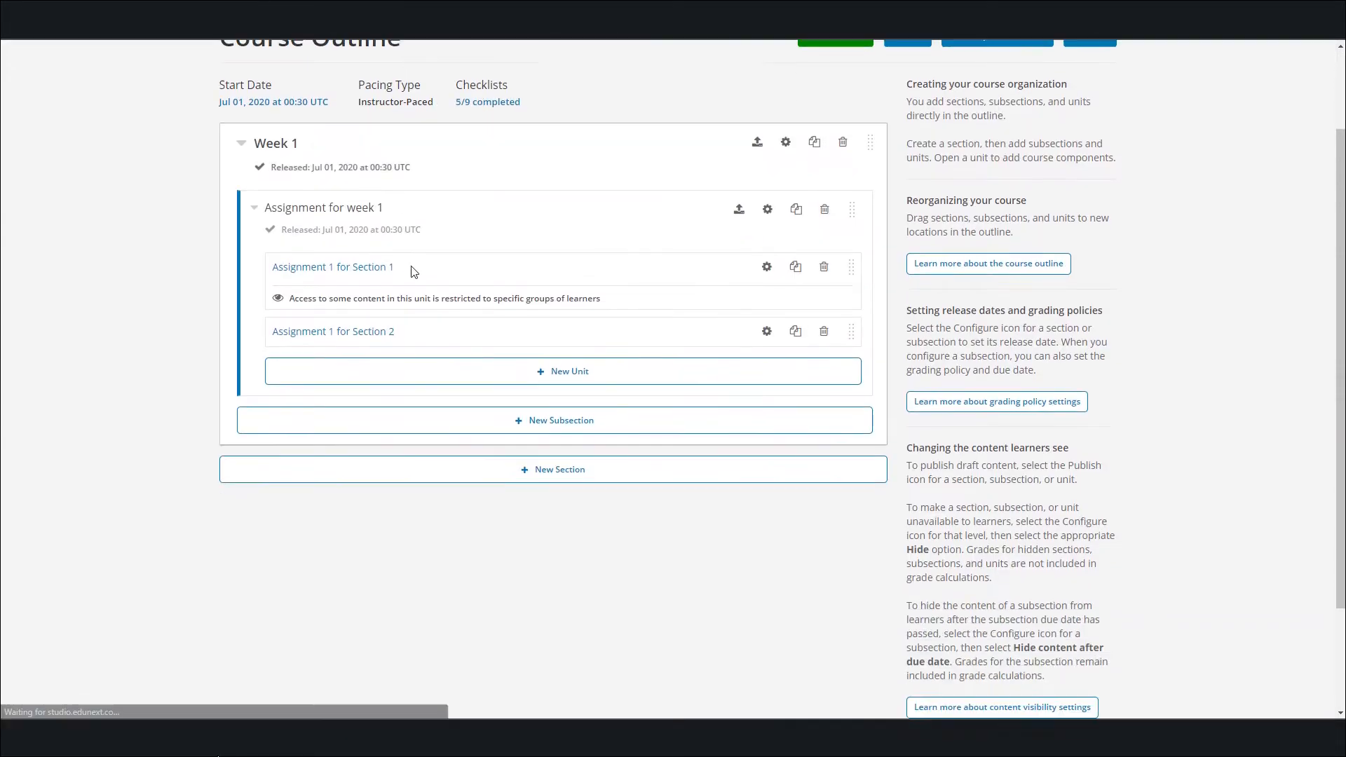
click(323, 254)
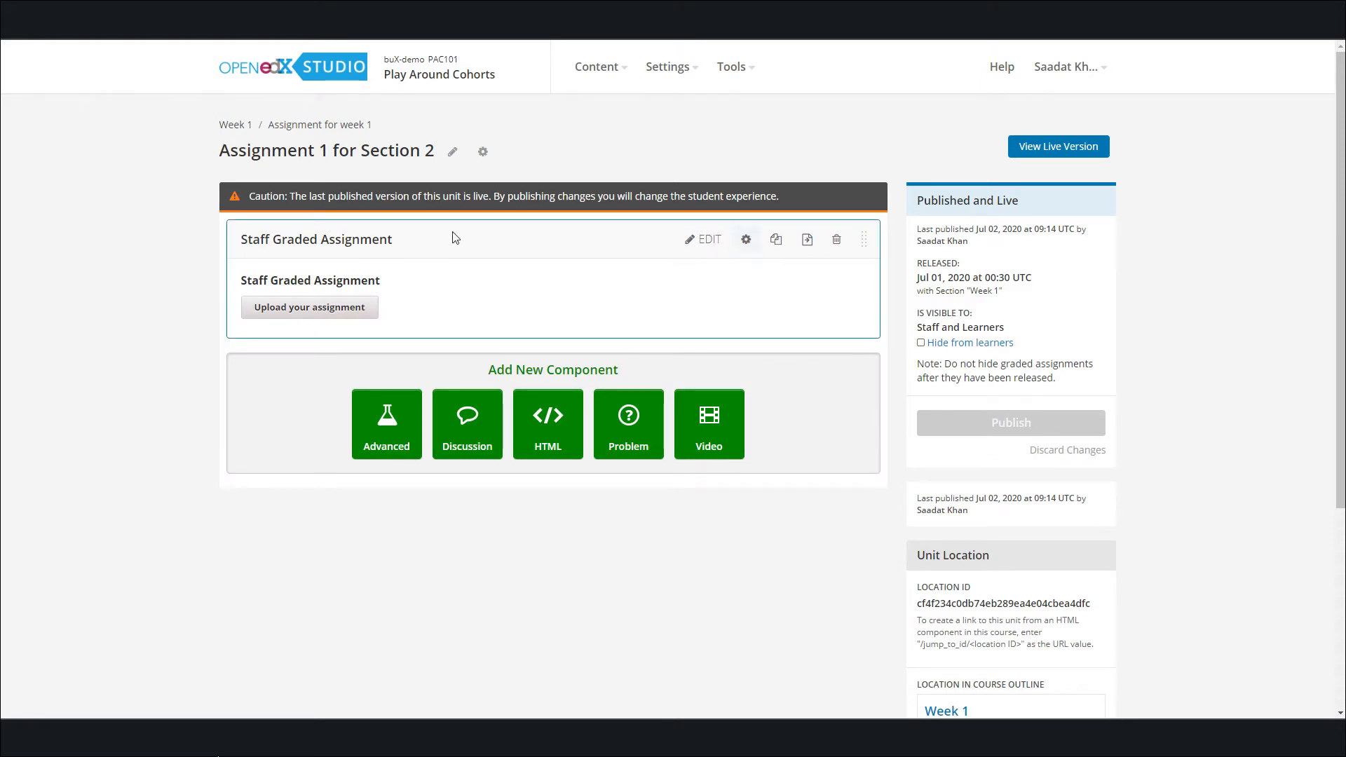
click(747, 245)
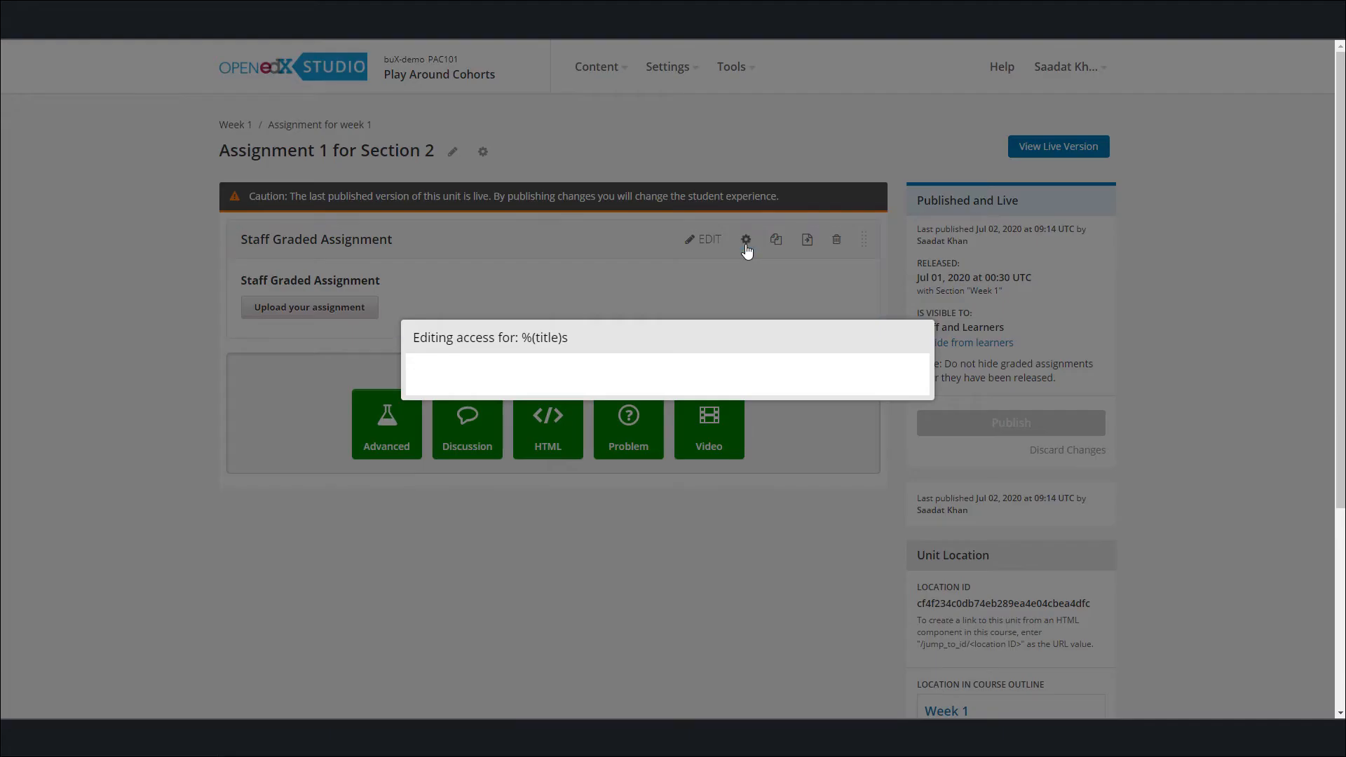
click(598, 367)
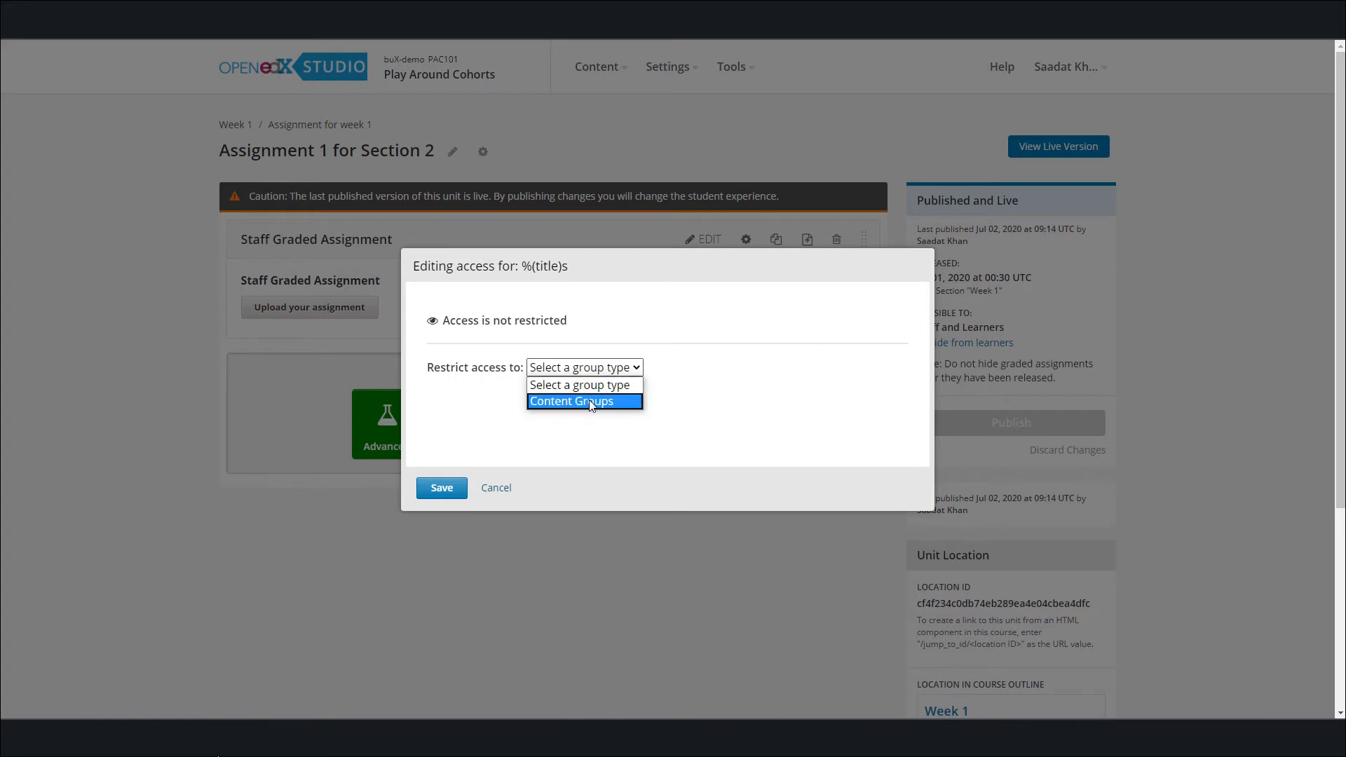
click(589, 399)
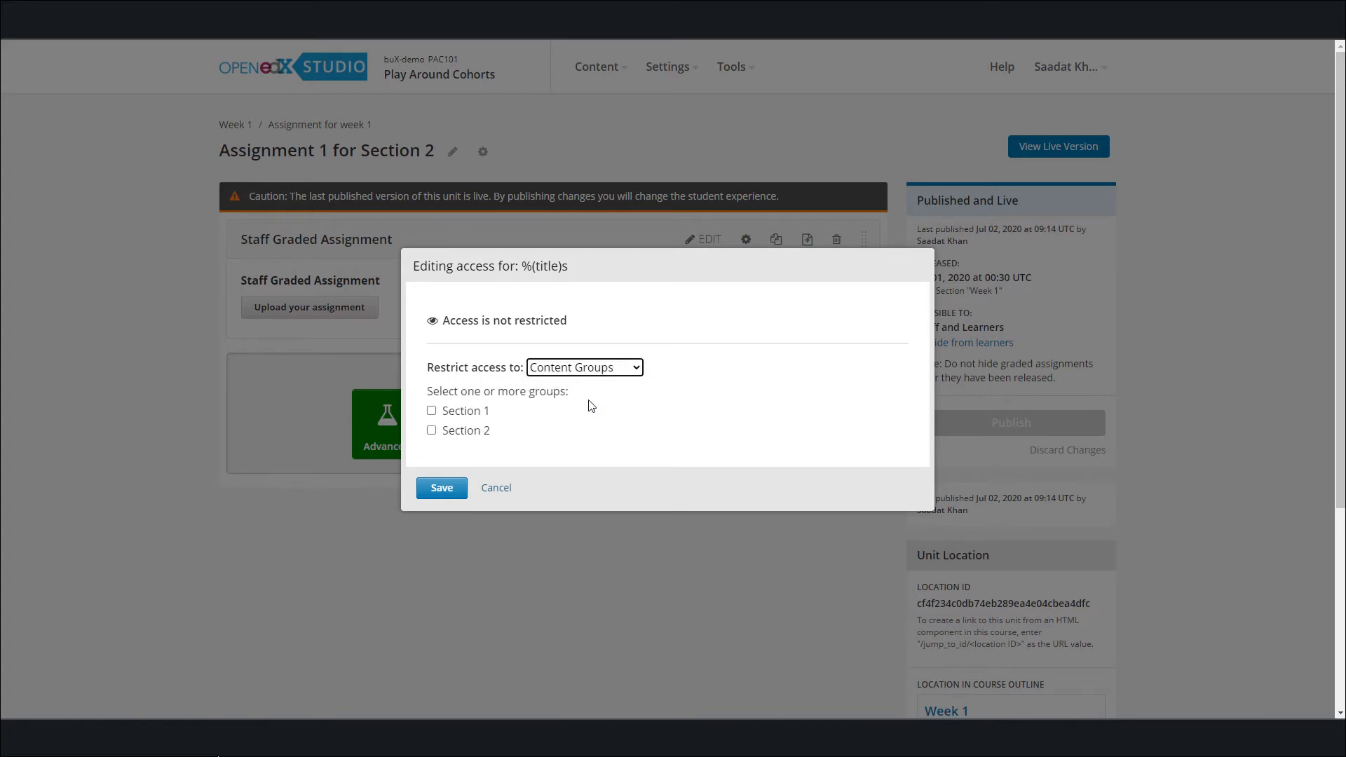
click(432, 431)
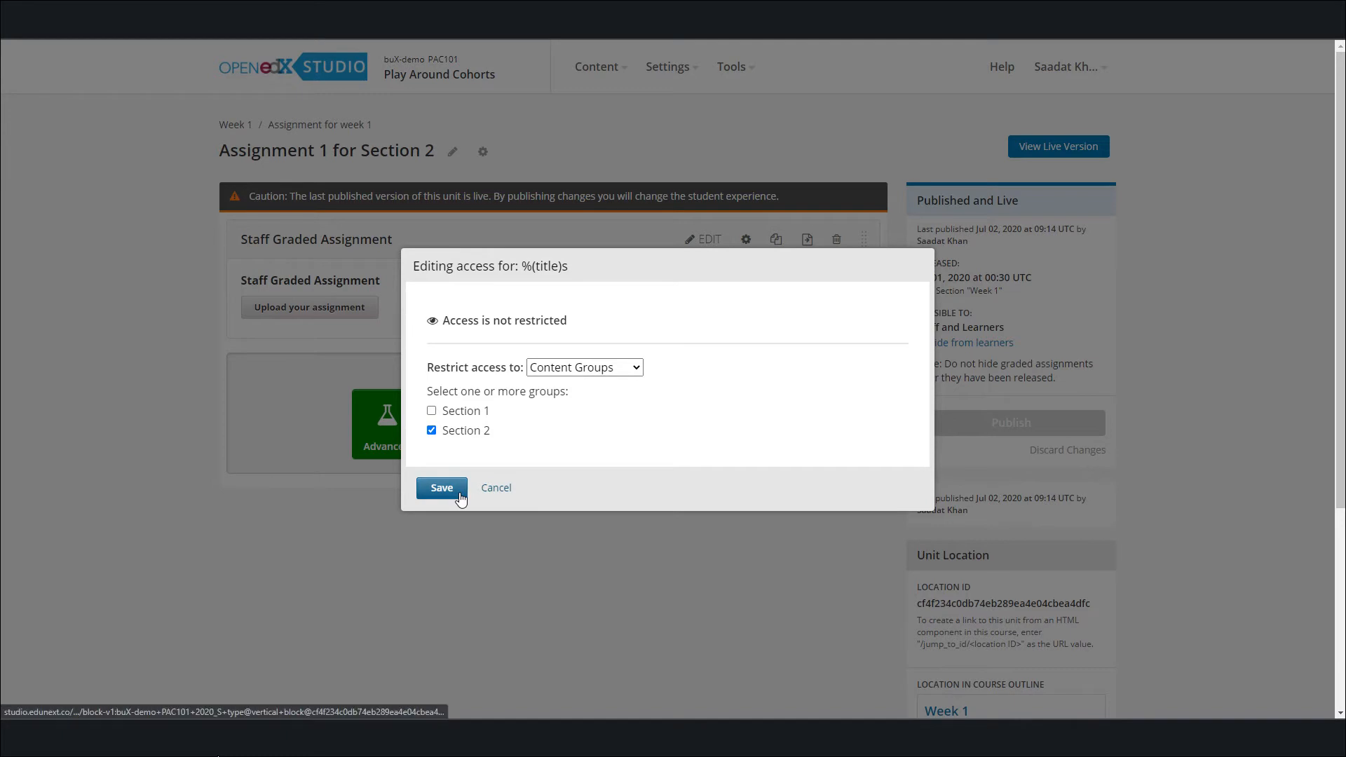
click(442, 489)
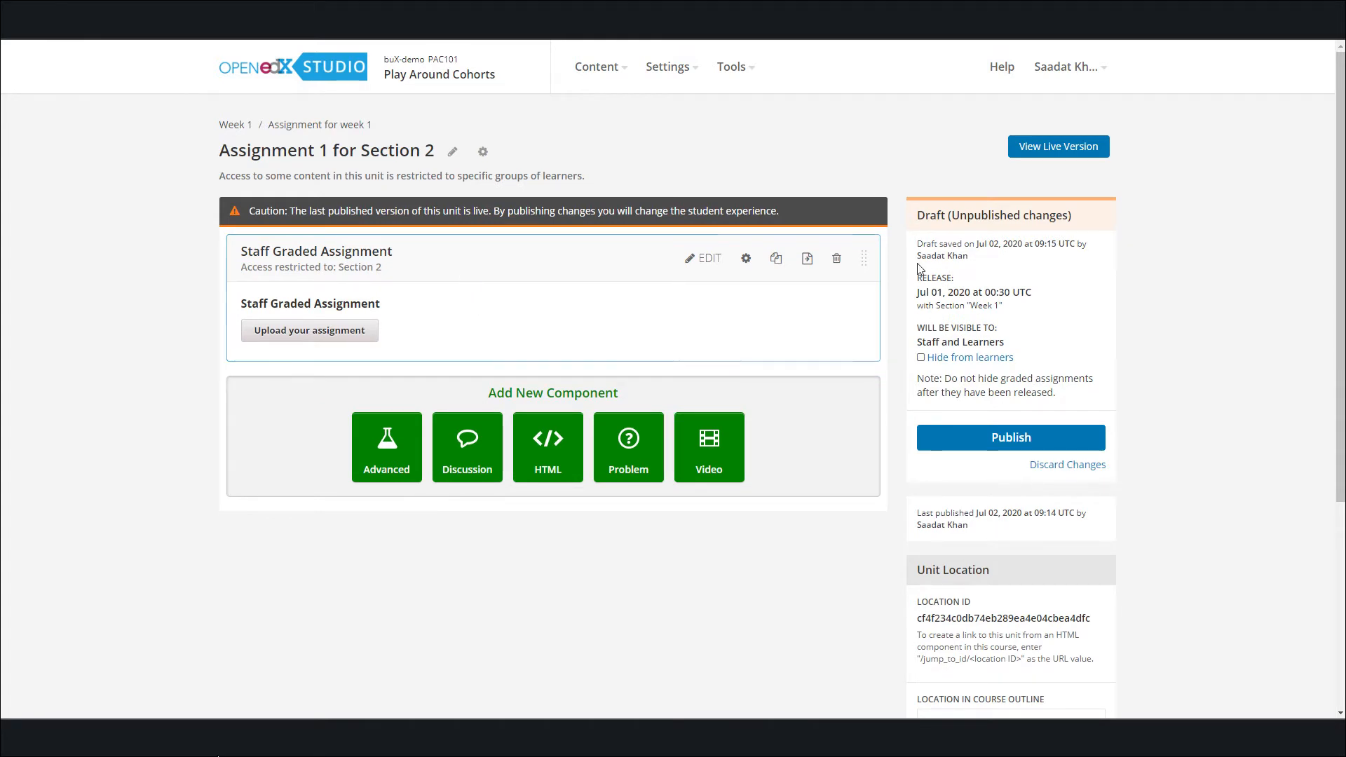
click(973, 443)
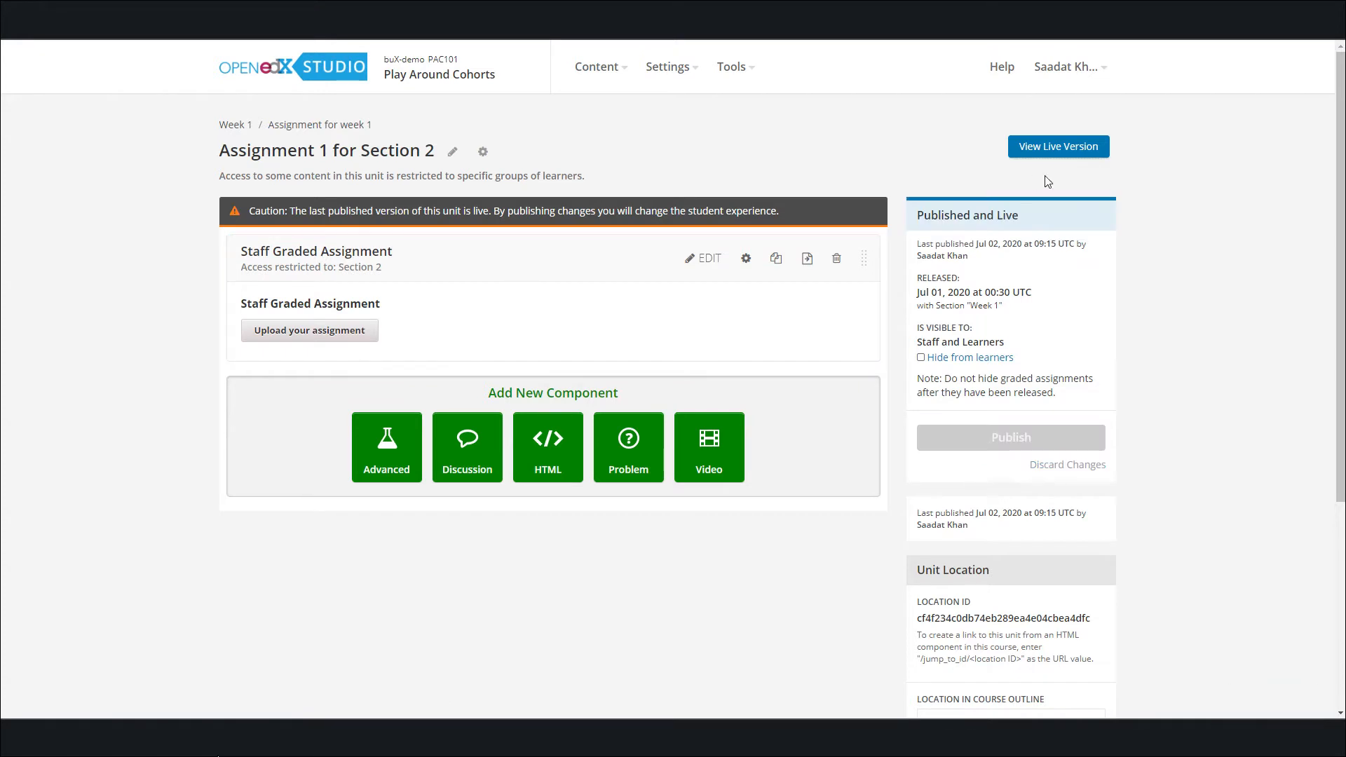
Open the live course's instructor dashboard and generate a CSV report with the profile information of all enrolled students
click(1076, 152)
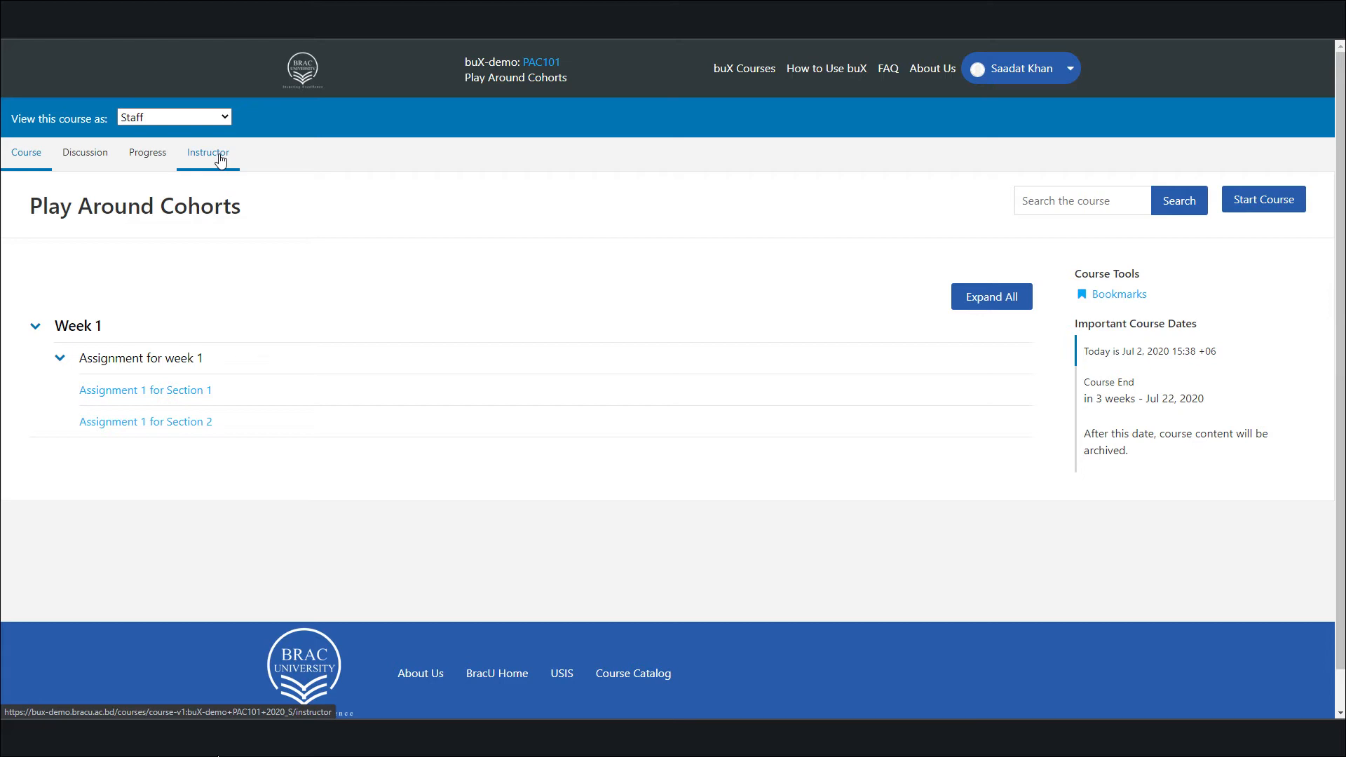
click(220, 160)
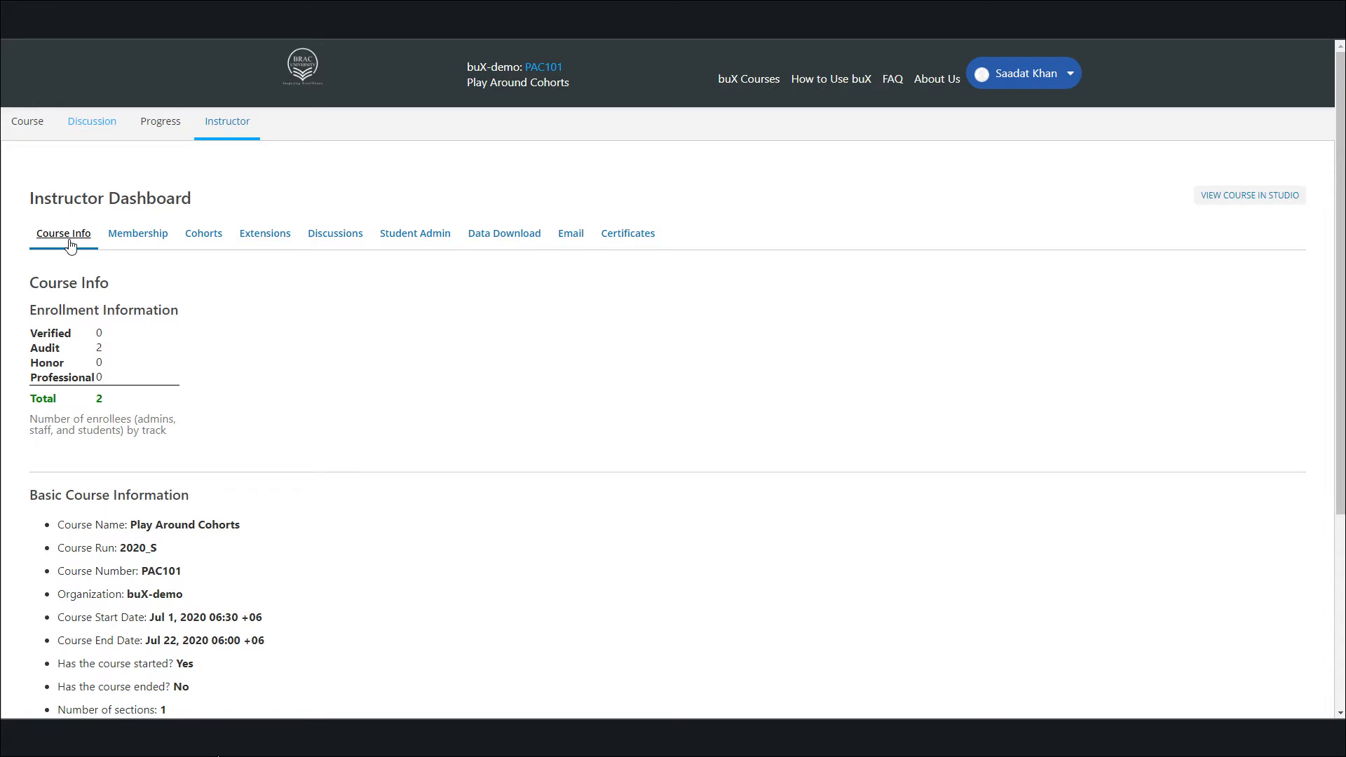
click(486, 241)
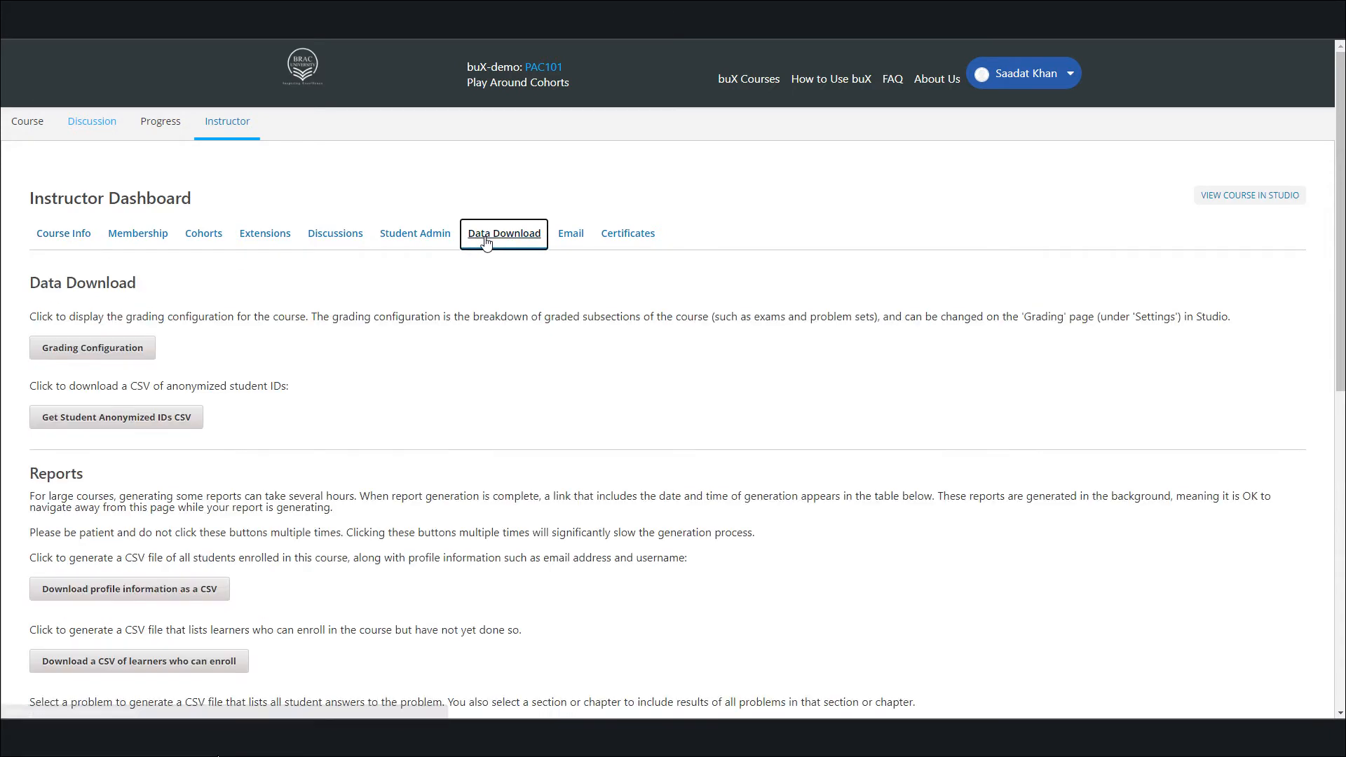
scroll(485, 241, down, 1)
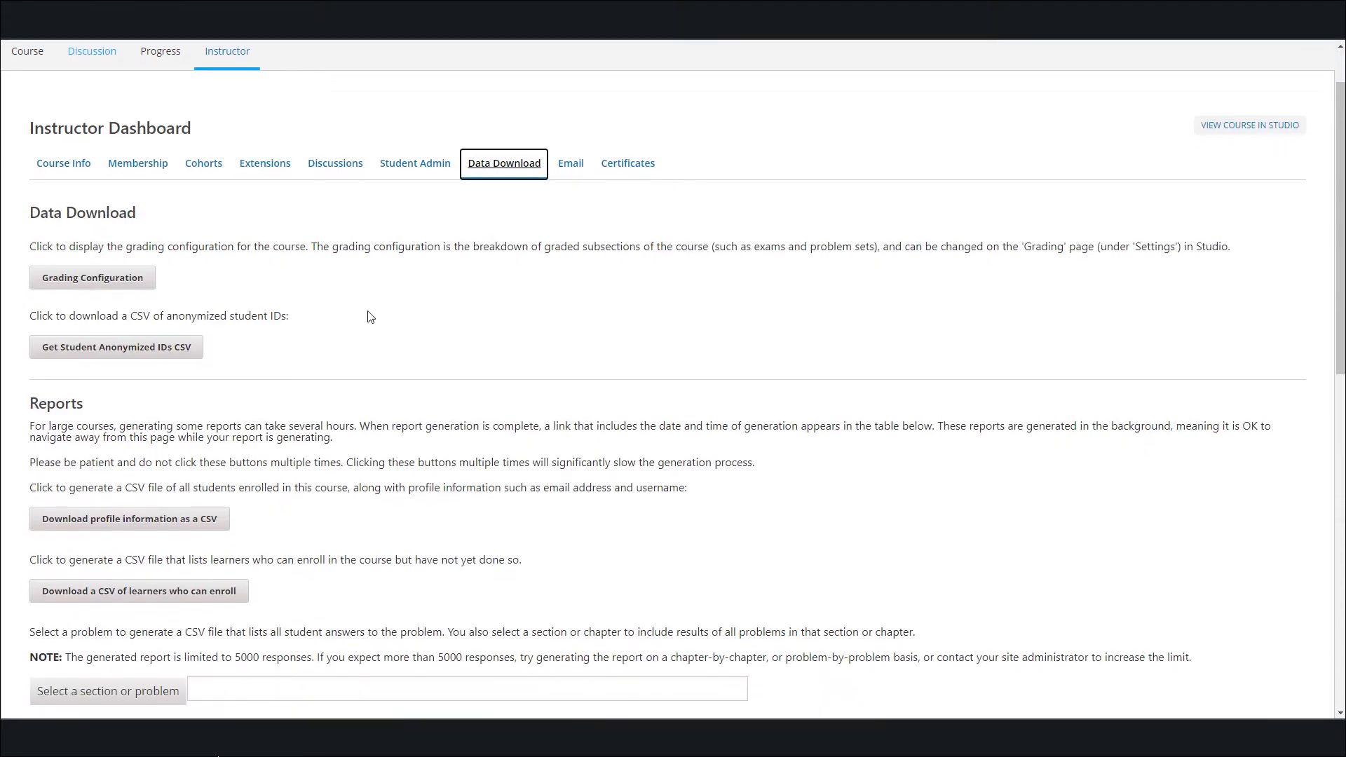
click(143, 524)
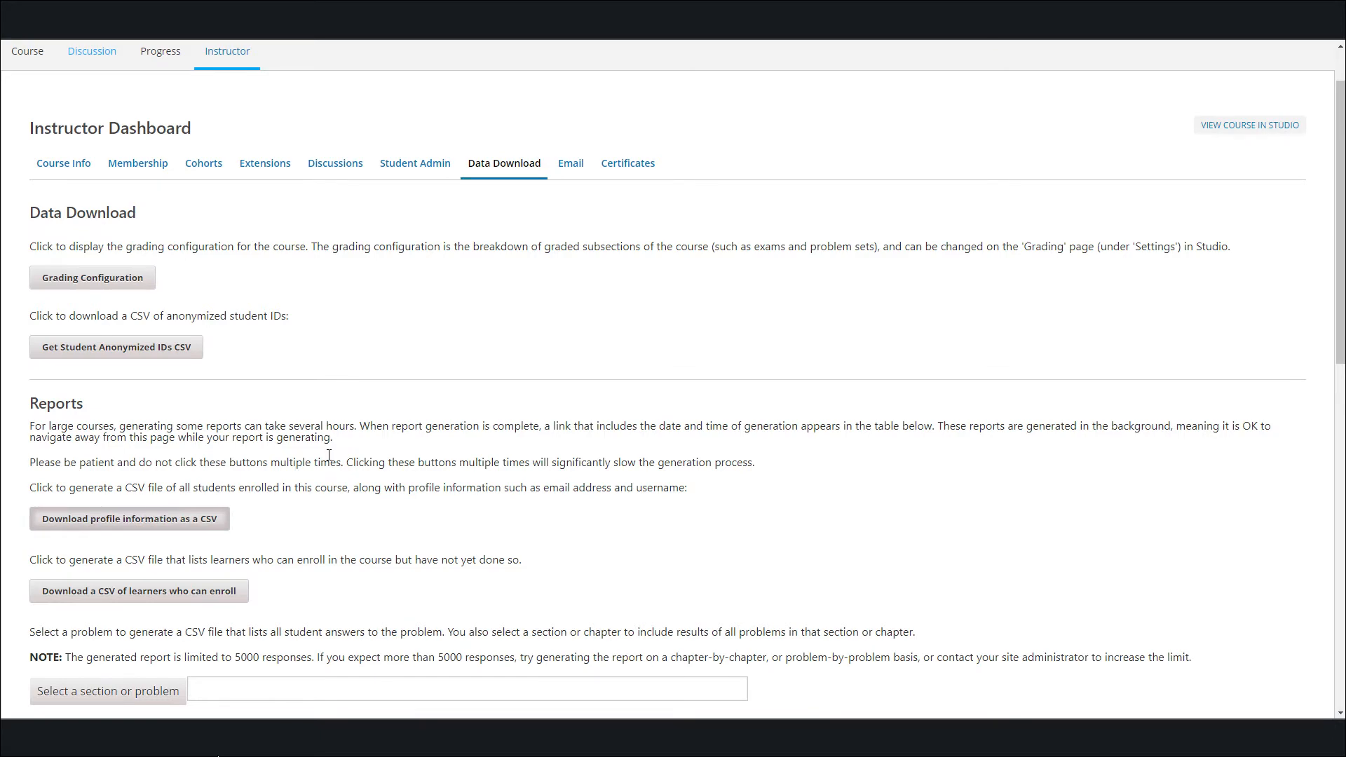
Download the latest student profile CSV report, open it in Excel and select both learner rows from id to country
scroll(329, 456, down, 8)
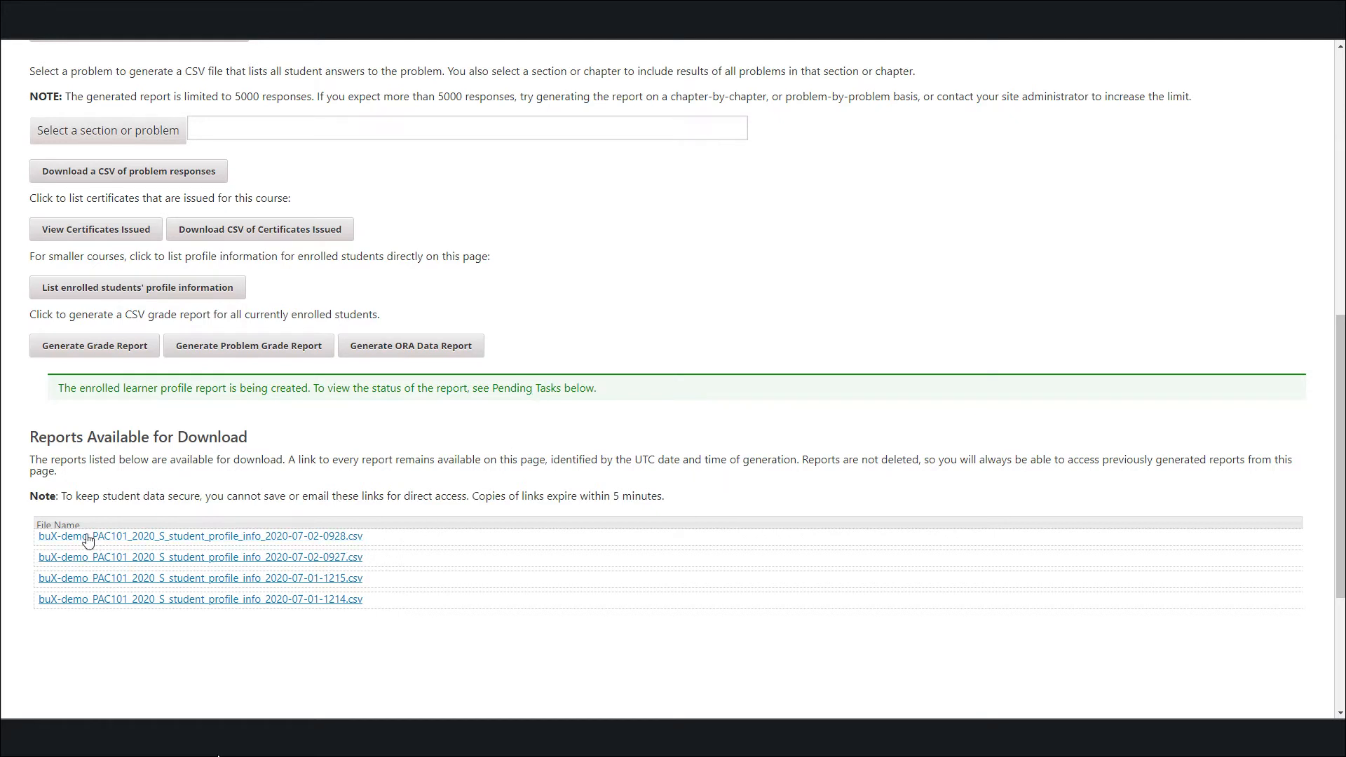
click(283, 536)
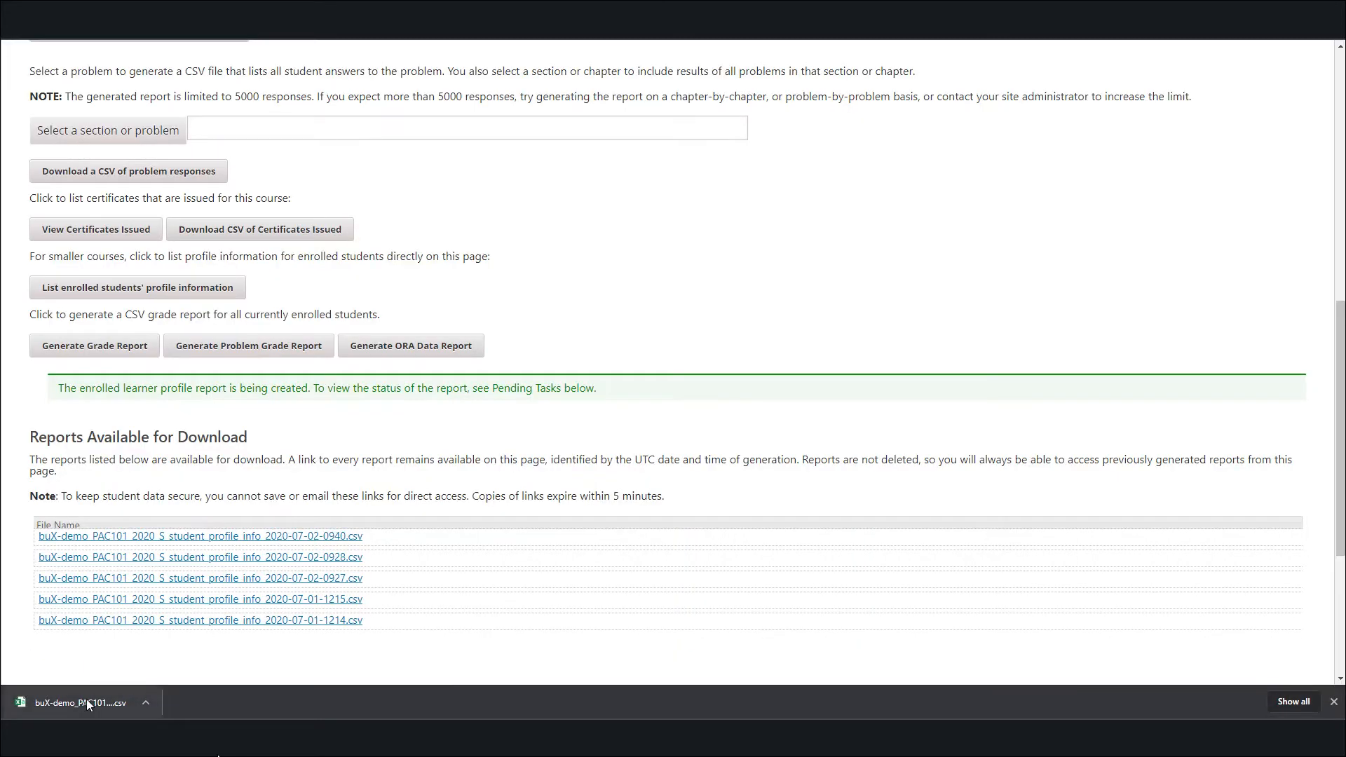
click(86, 702)
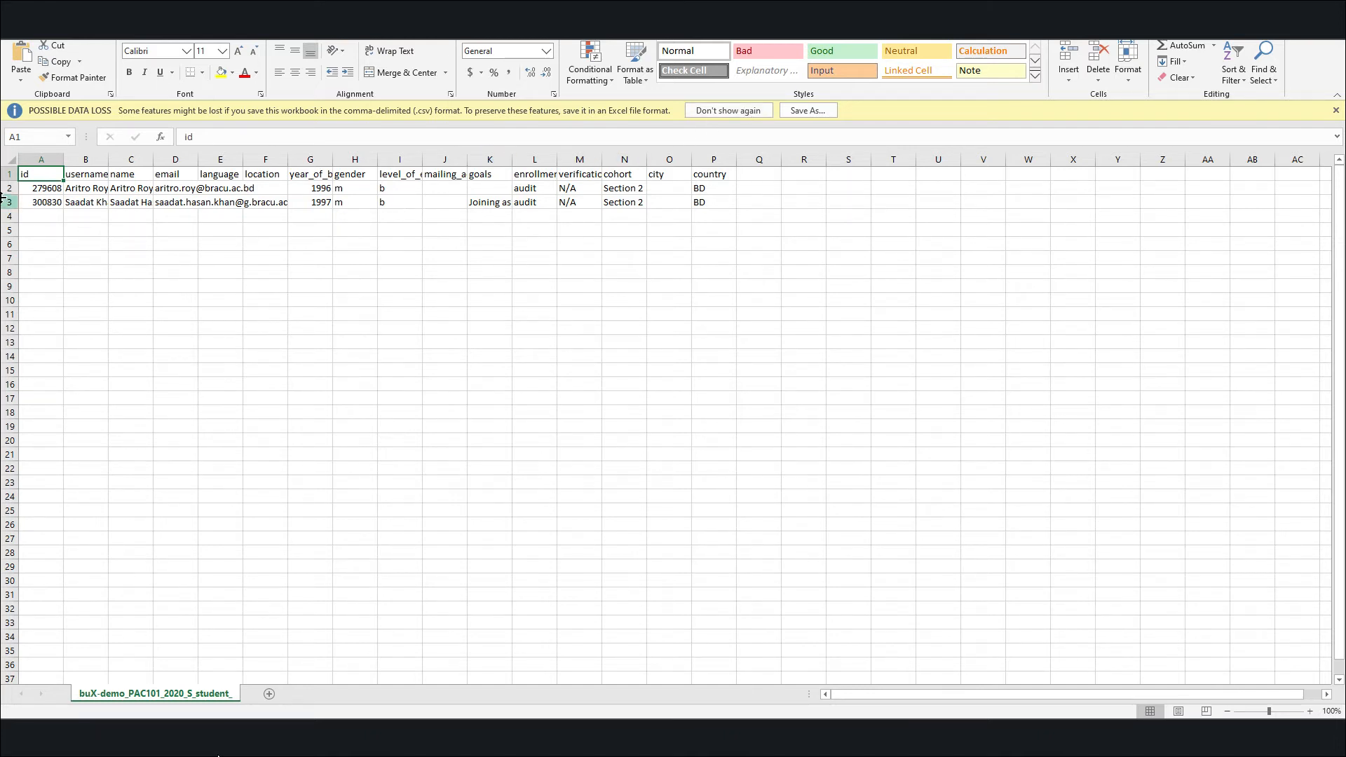
drag(28, 189, 730, 209)
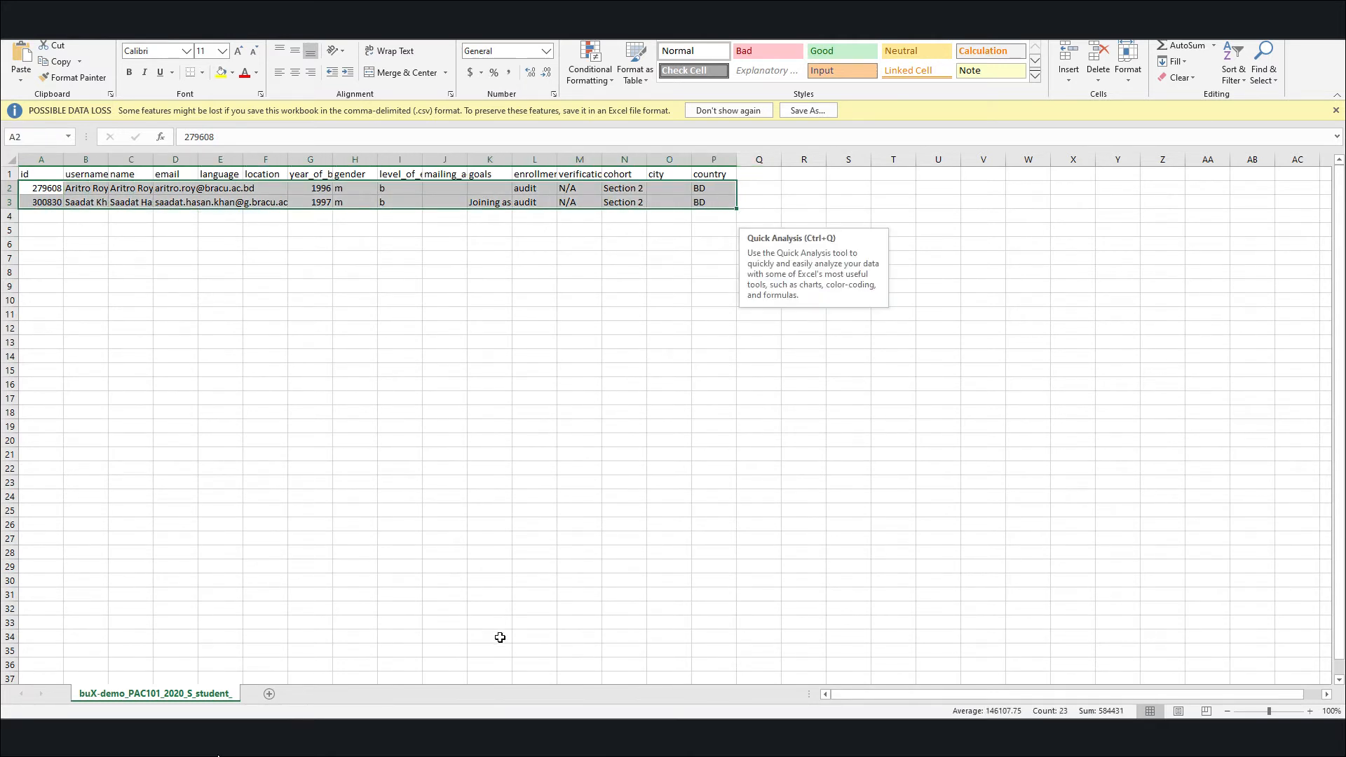
Switch back to the Instructor Dashboard in Chrome and enter two learners' email addresses, separated by a comma, for batch enrollment
click(490, 737)
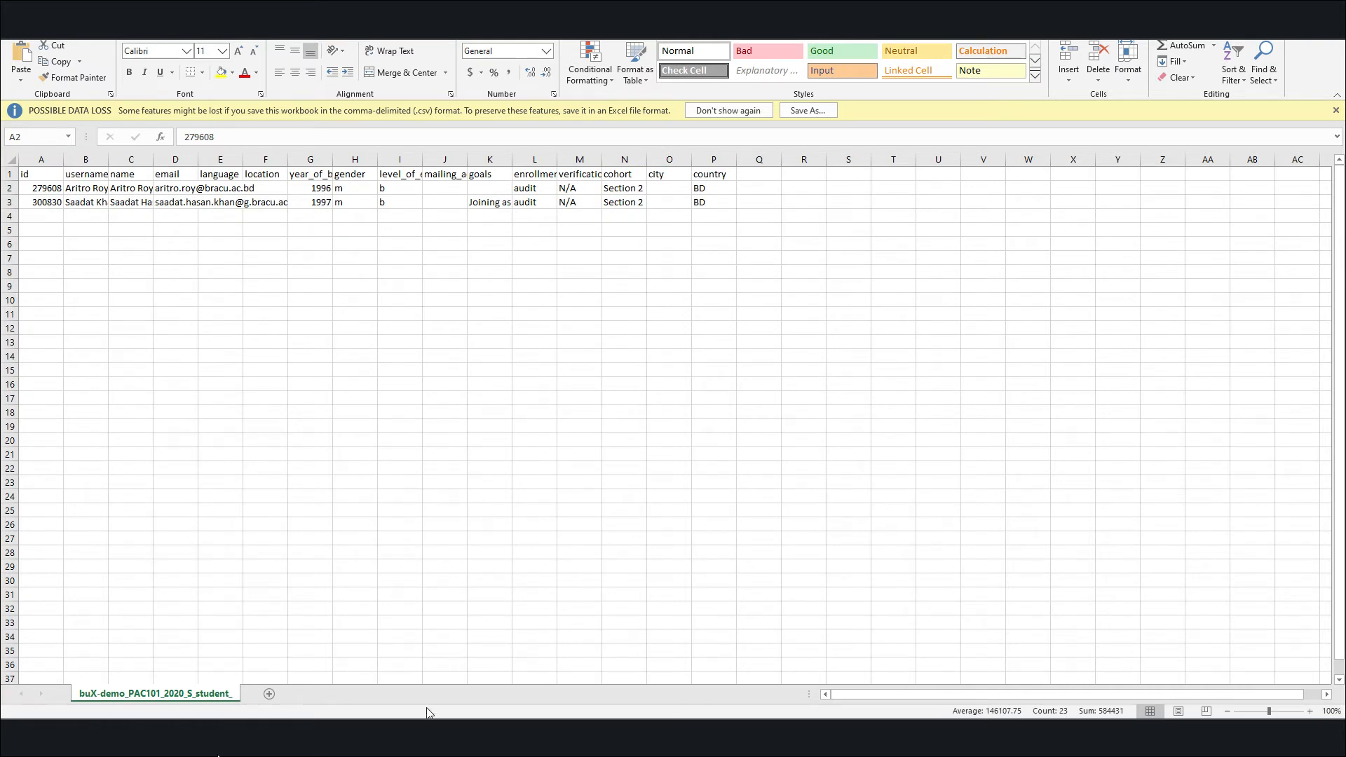
click(429, 737)
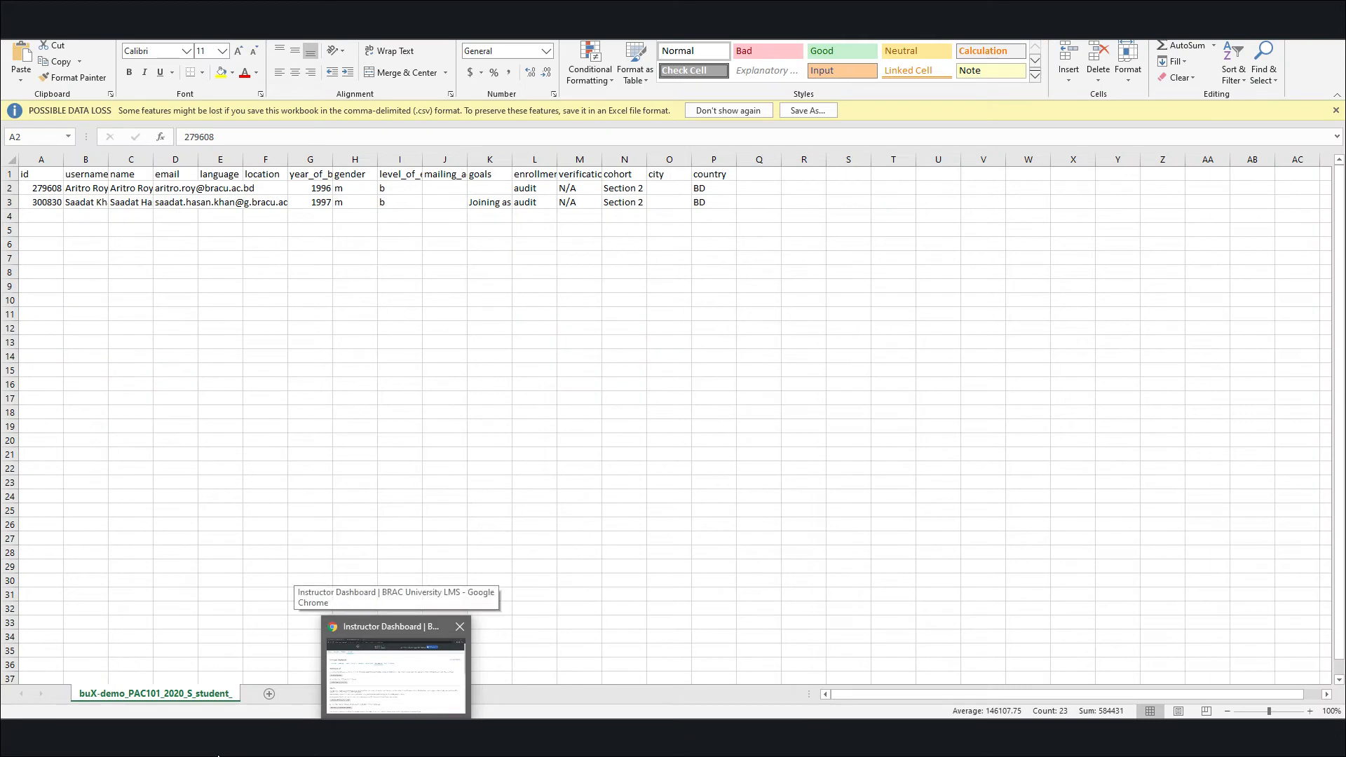
click(394, 669)
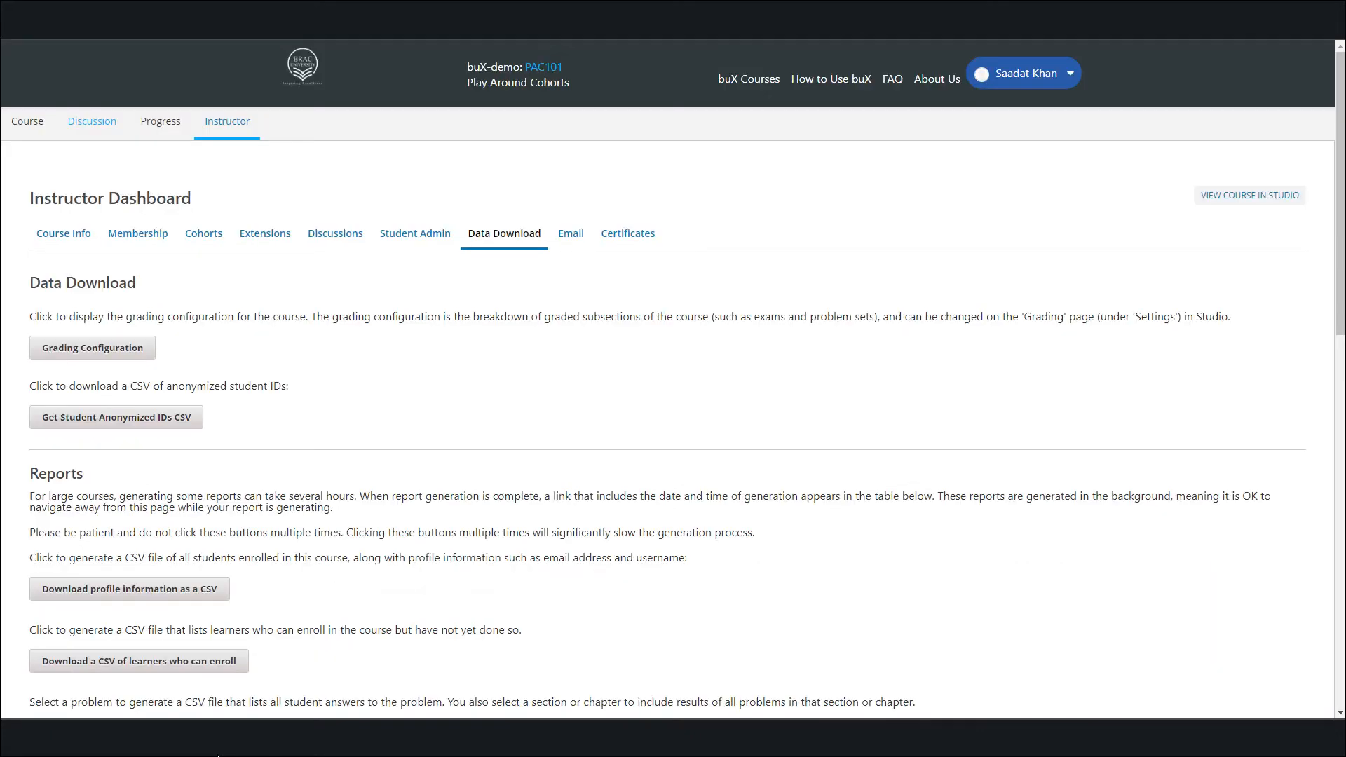
click(131, 244)
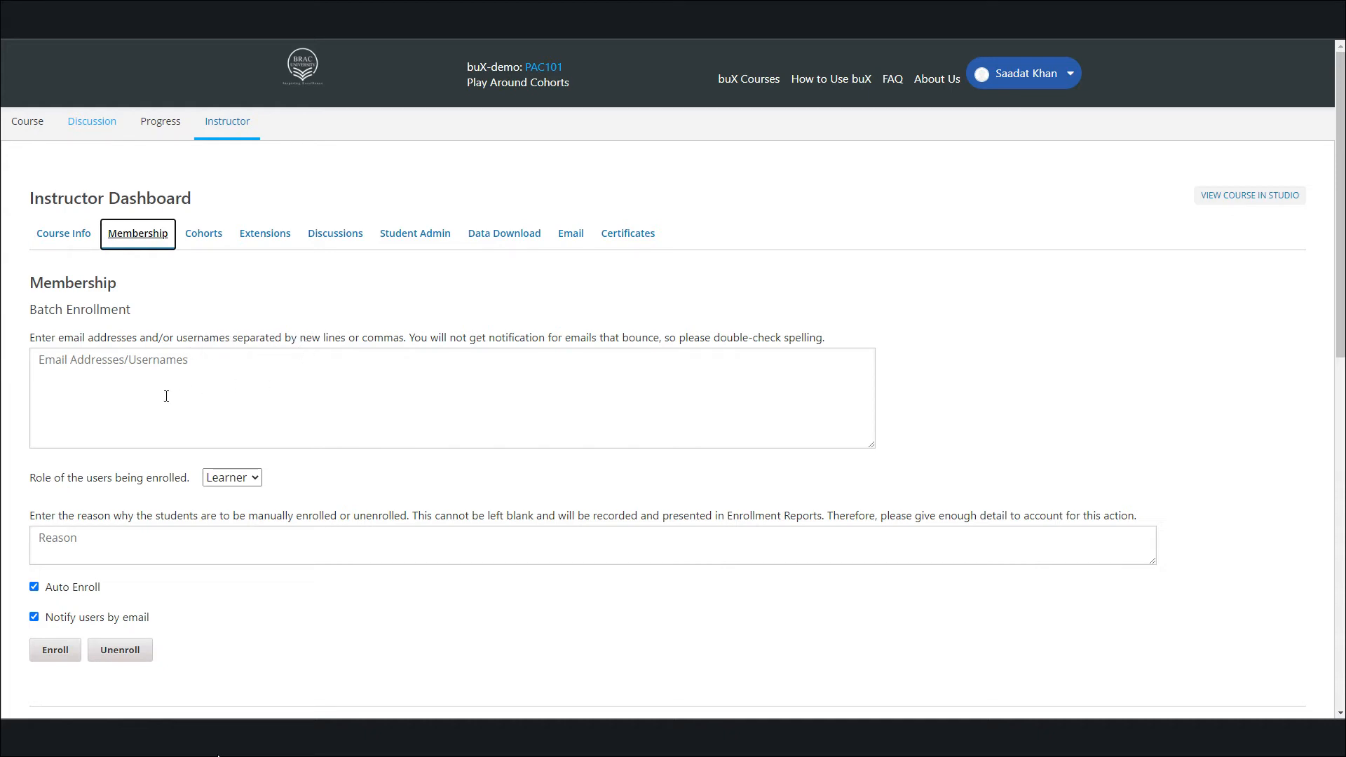
click(174, 372)
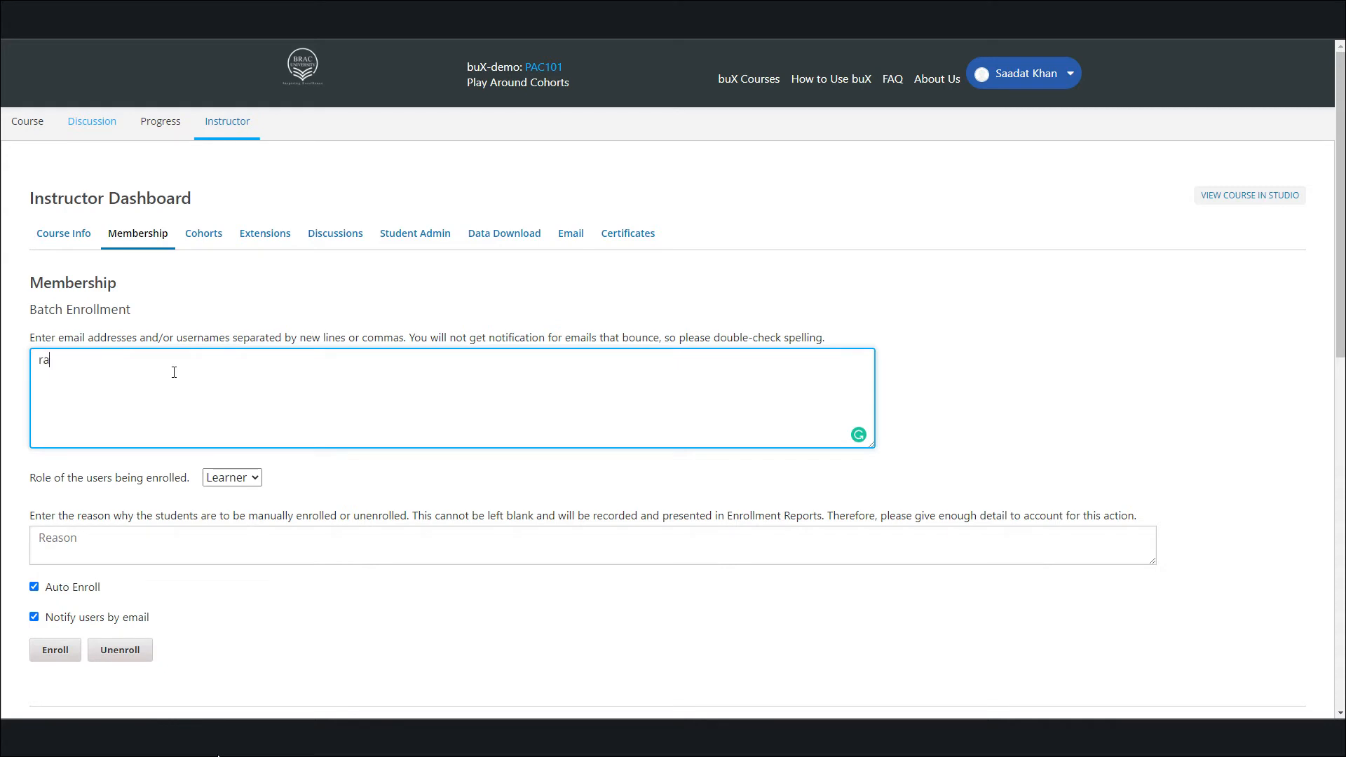
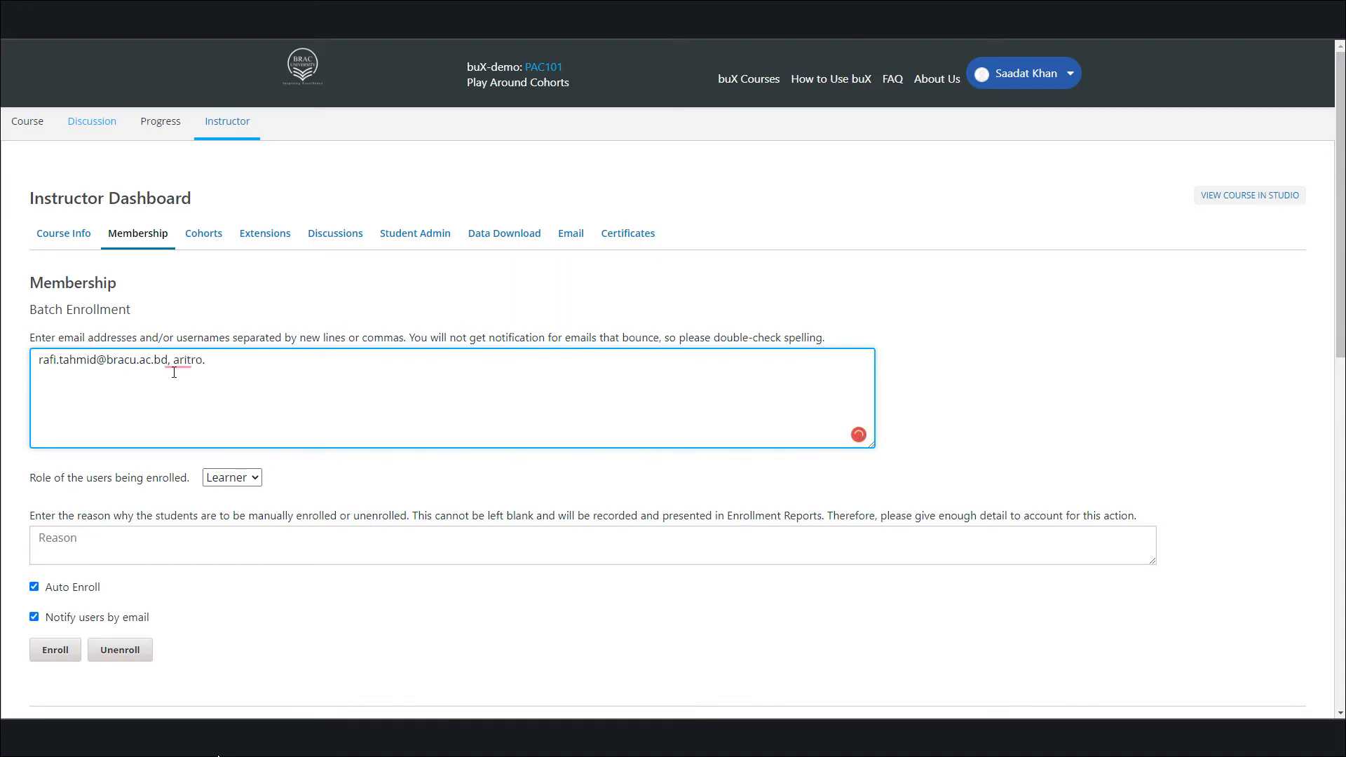
Select both email addresses in the batch enrollment list and try to enroll the learners
key(ctrl+shift+Left)
key(ctrl+shift+Left)
key(ctrl+shift+Left)
key(ctrl+shift+Left)
key(ctrl+shift+Left)
key(ctrl+shift+Left)
key(ctrl+shift+Left)
key(ctrl+c)
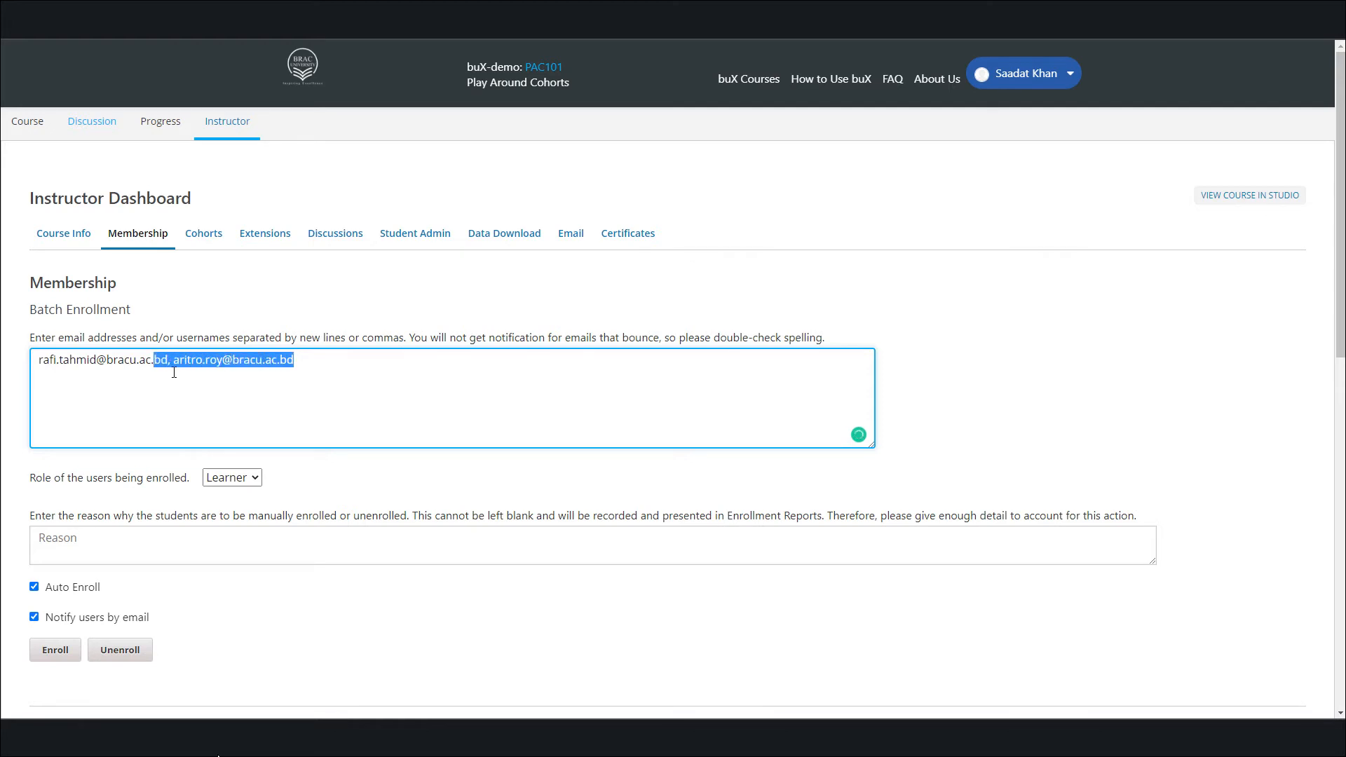
key(ctrl+shift+Left)
key(ctrl+shift+Left)
key(ctrl+shift+Left)
key(ctrl+shift+Left)
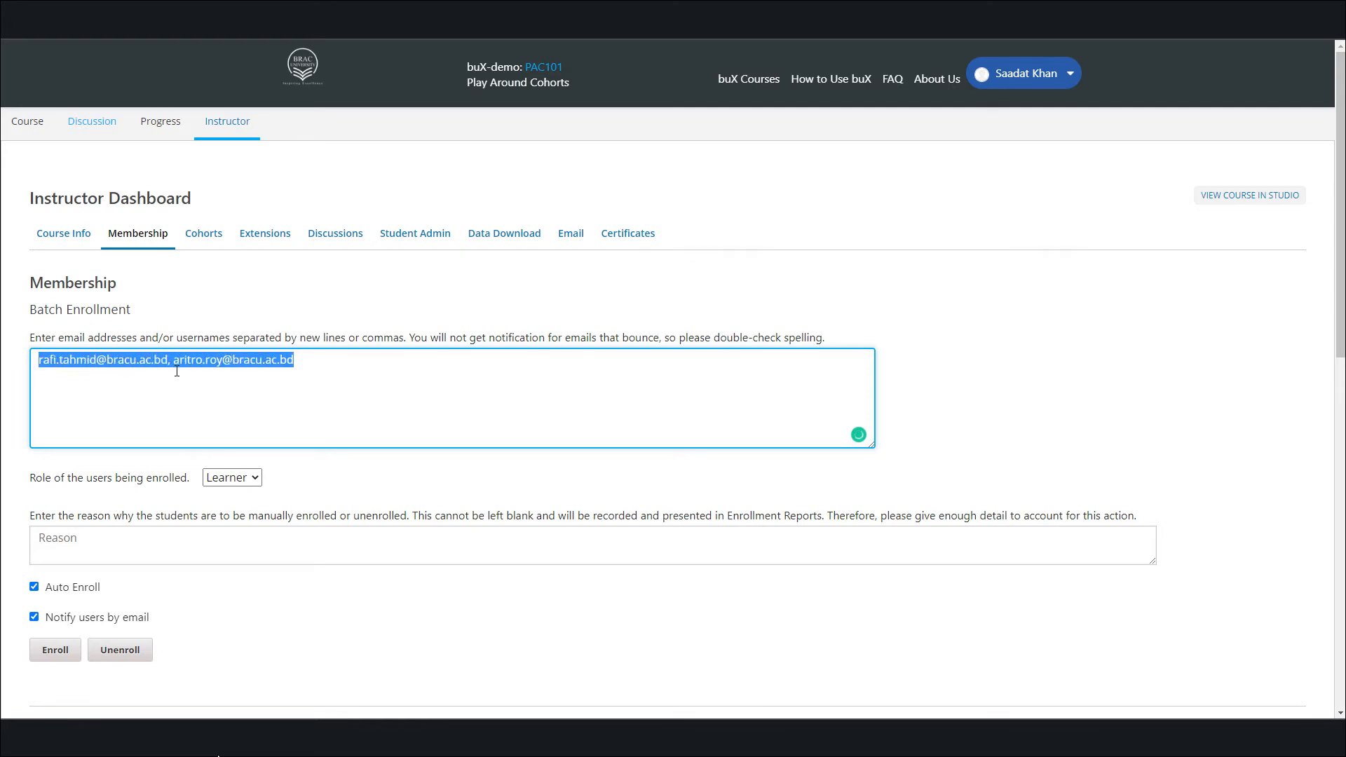
click(53, 652)
click(238, 298)
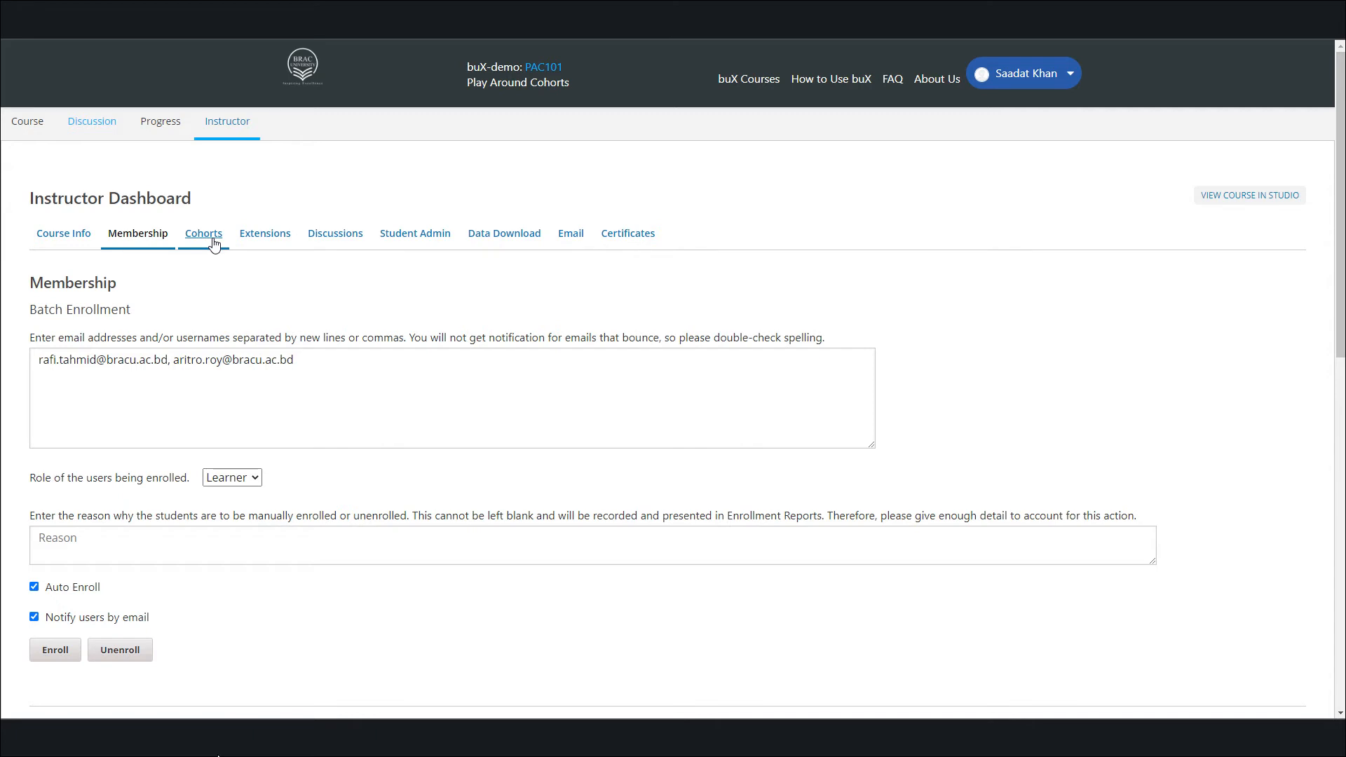
Open the course's cohort management, choose the Section 1 cohort and enter one learner's email address for adding
click(214, 244)
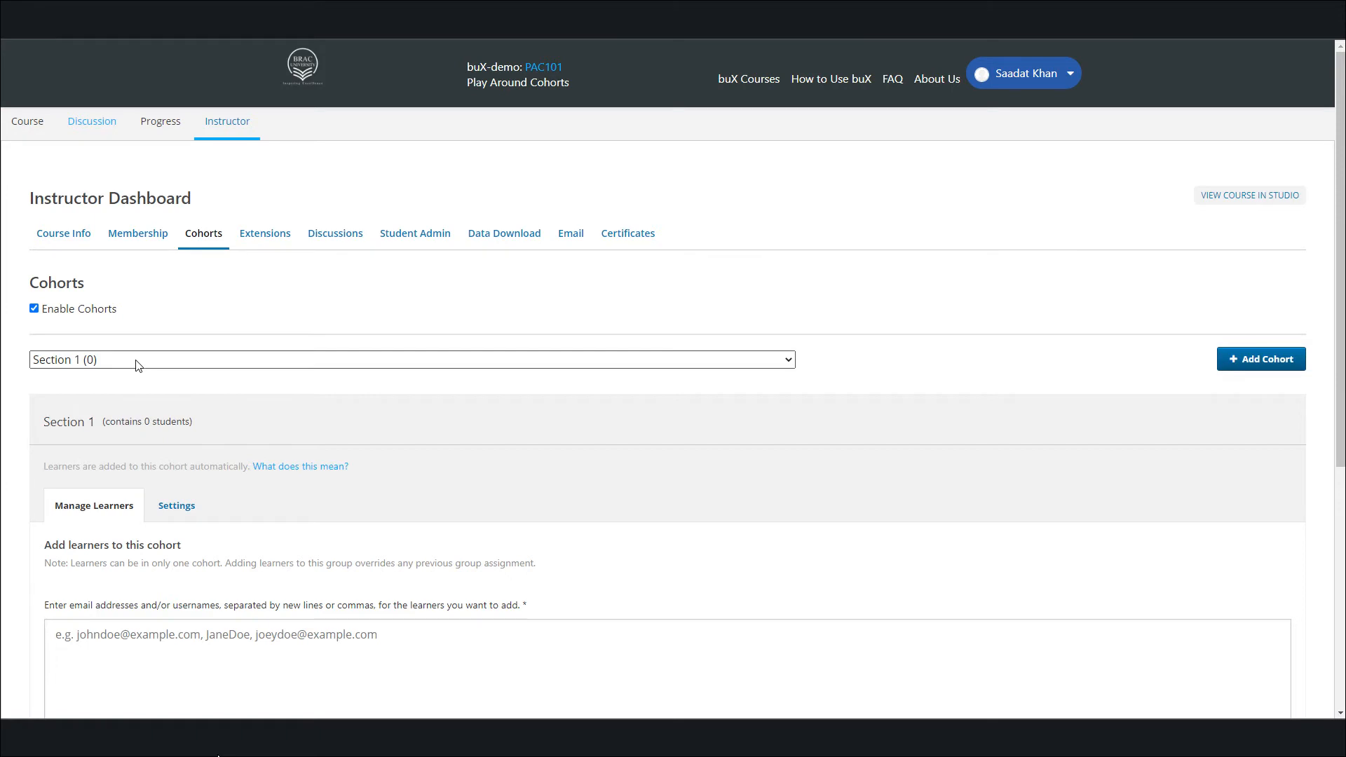
click(137, 360)
click(137, 360)
click(137, 360)
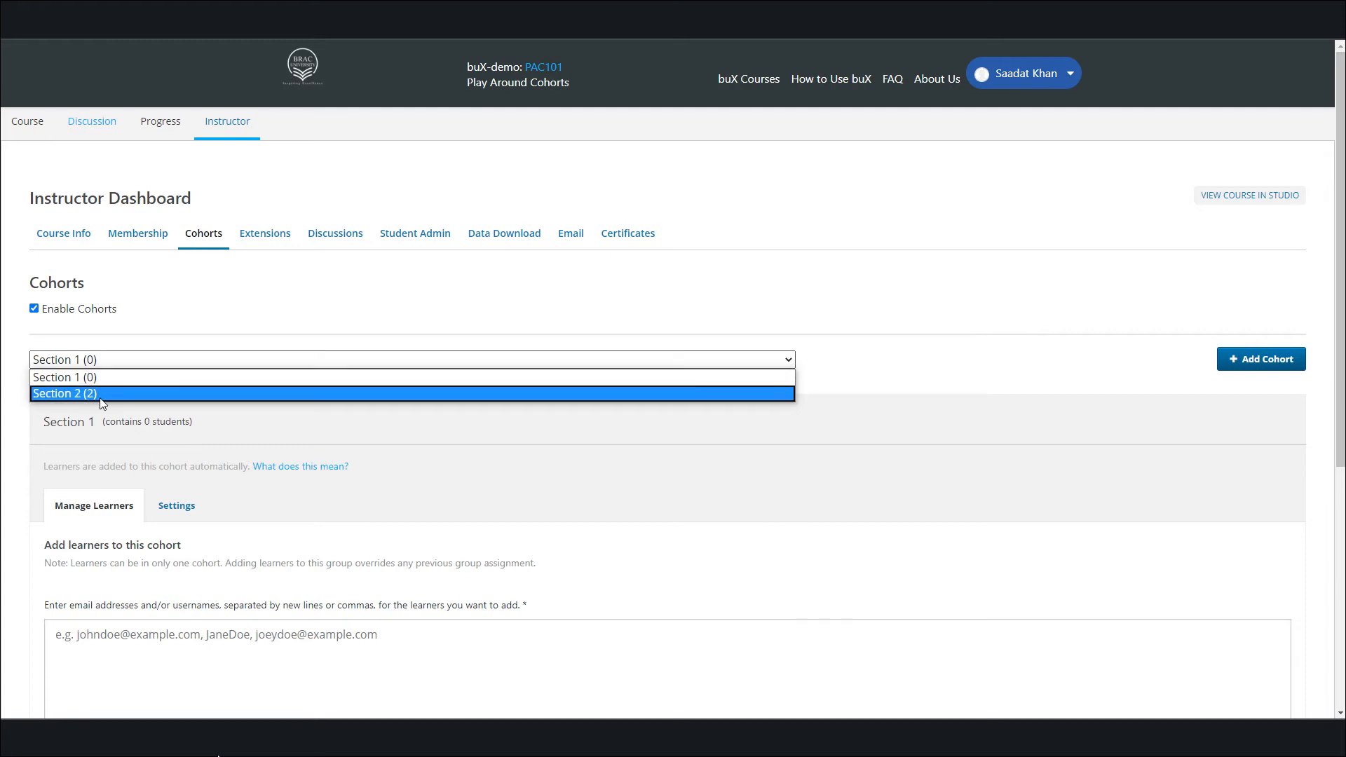
click(122, 379)
scroll(122, 382, down, 2)
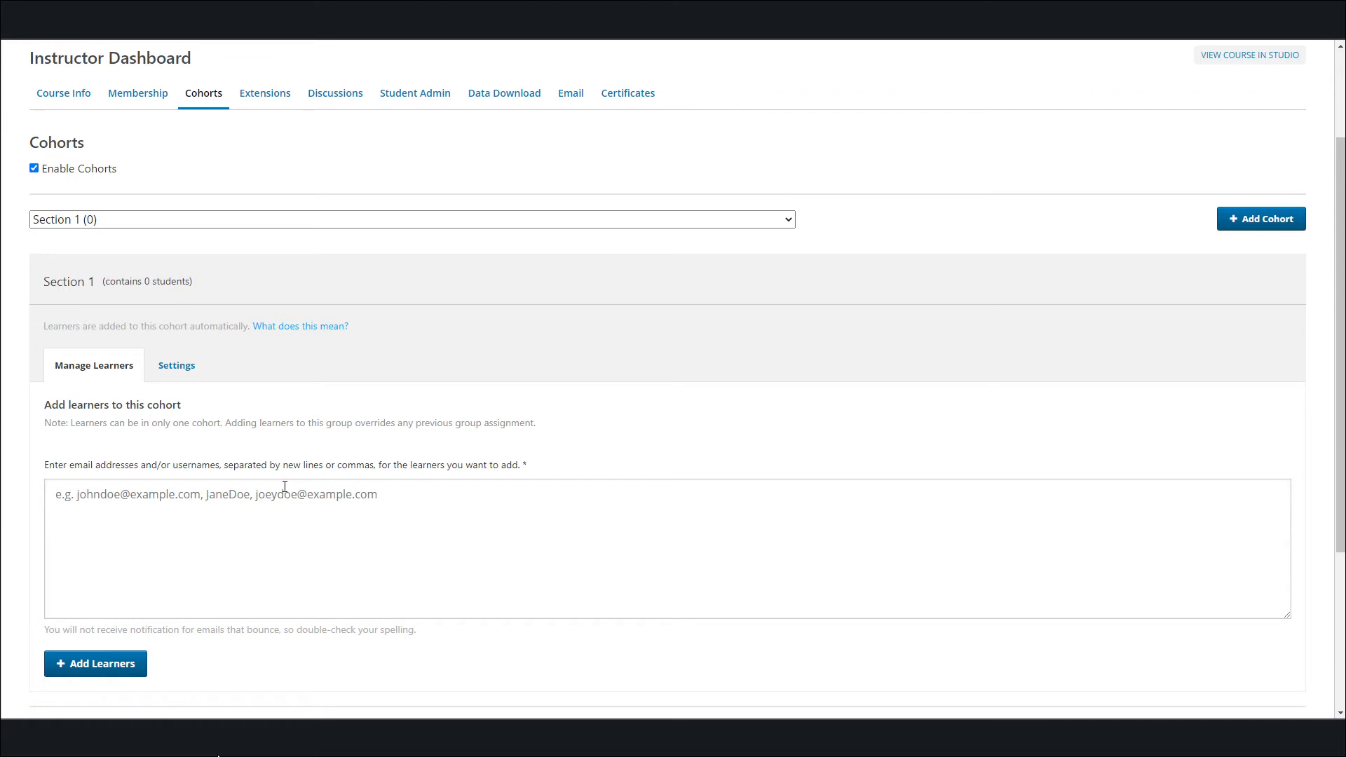
click(388, 494)
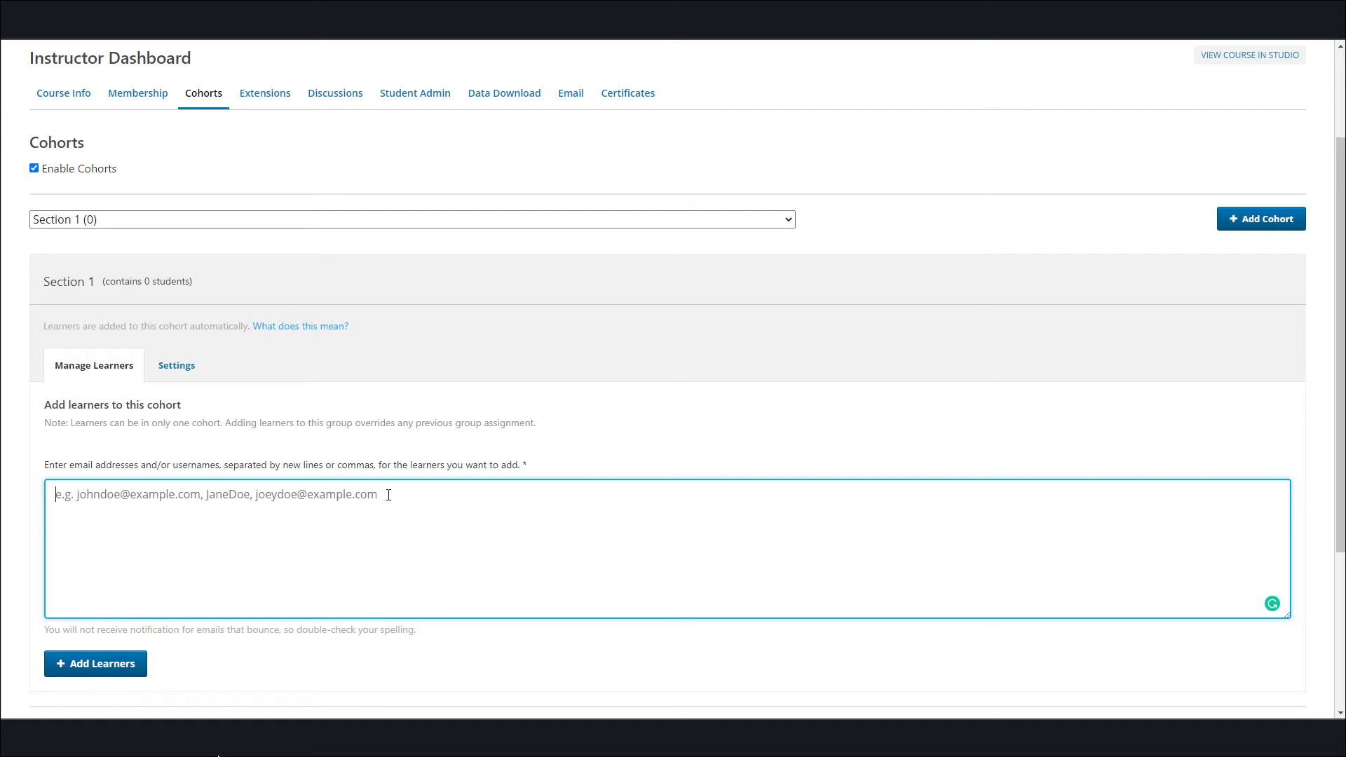
key(ctrl+v)
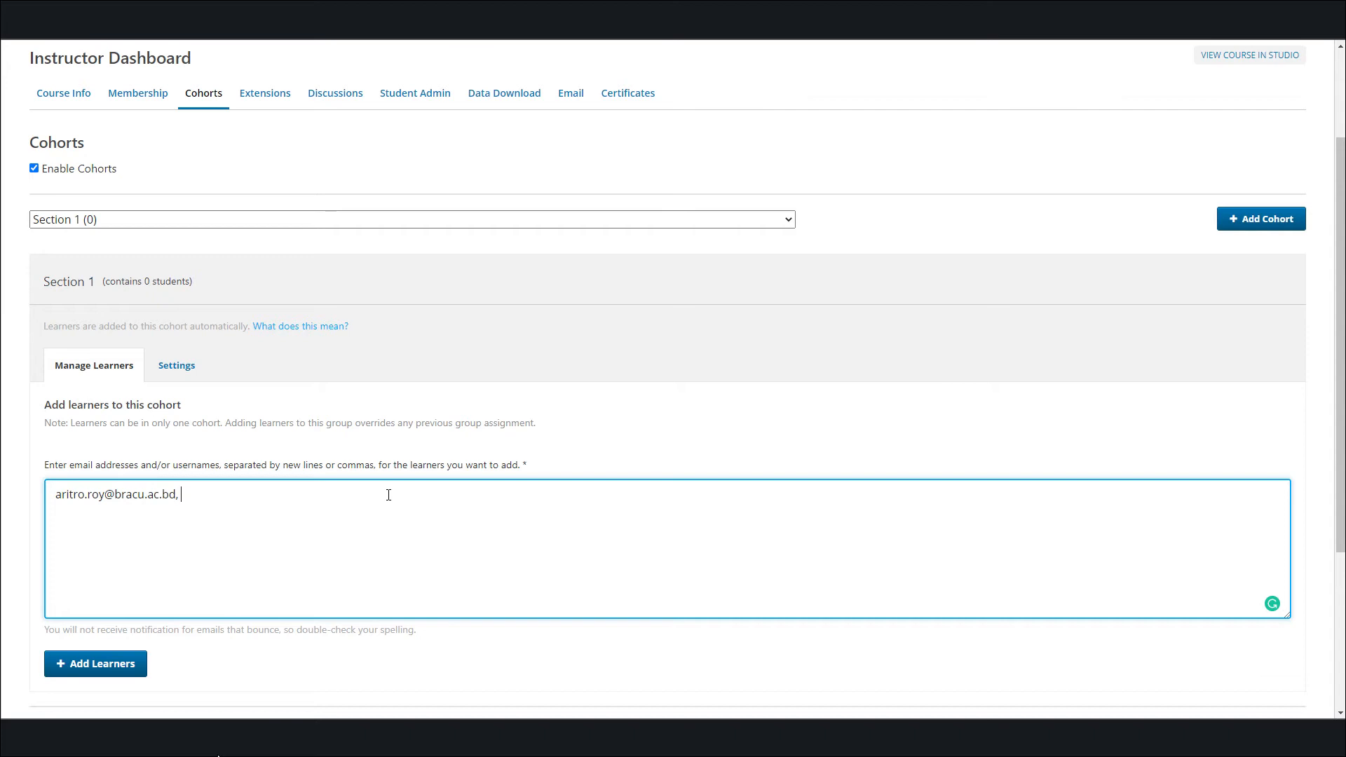
drag(180, 498, 270, 495)
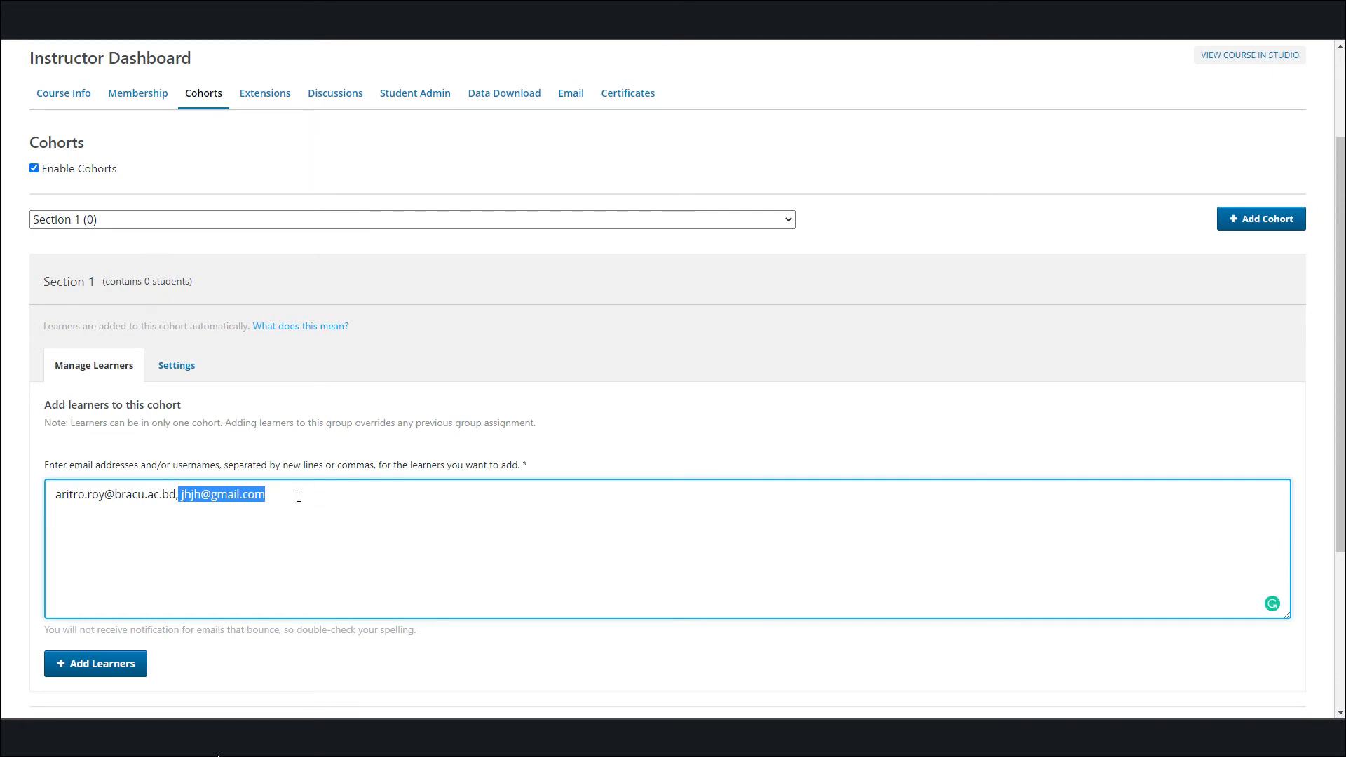
key(alt+Tab)
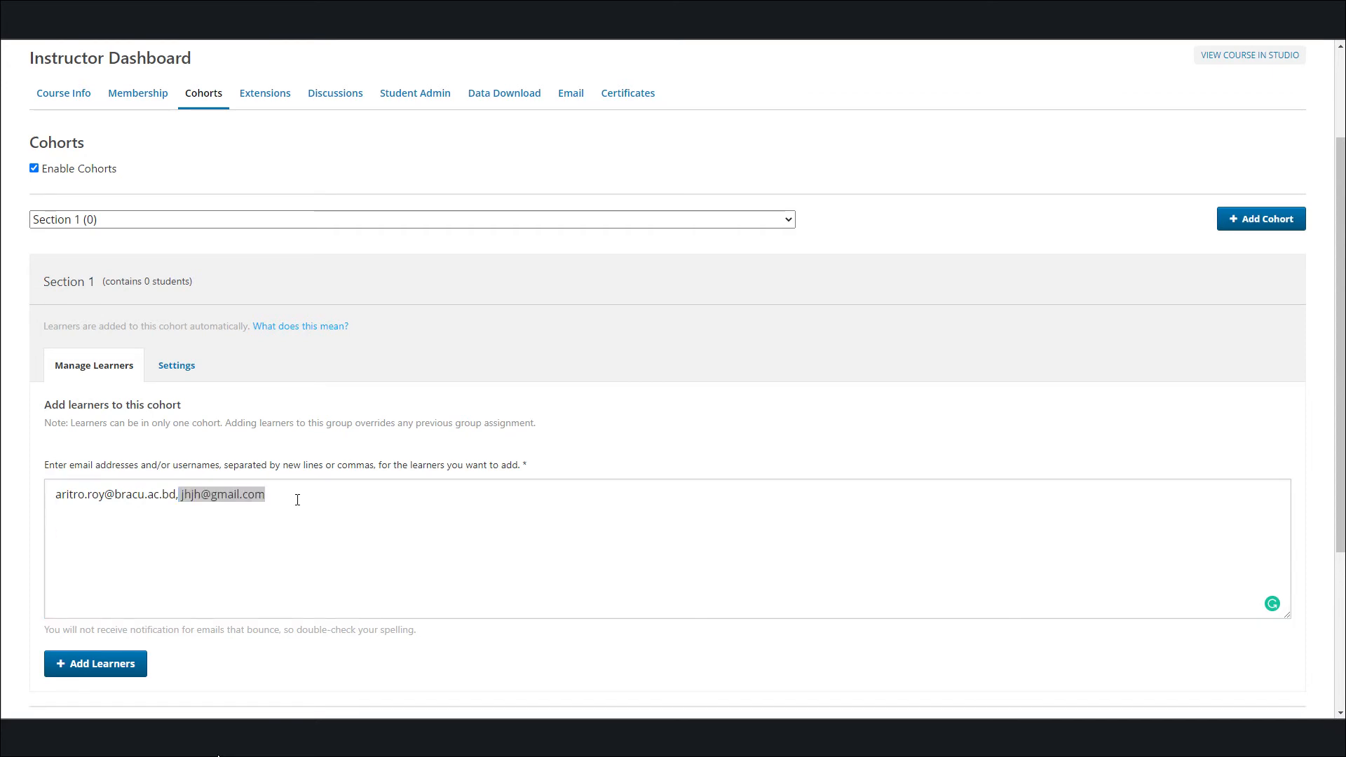
click(297, 506)
key(ctrl+shift+Left)
key(ctrl+shift+Left)
key(ctrl+shift+Left)
key(ctrl+shift+Left)
key(ctrl+shift+Left)
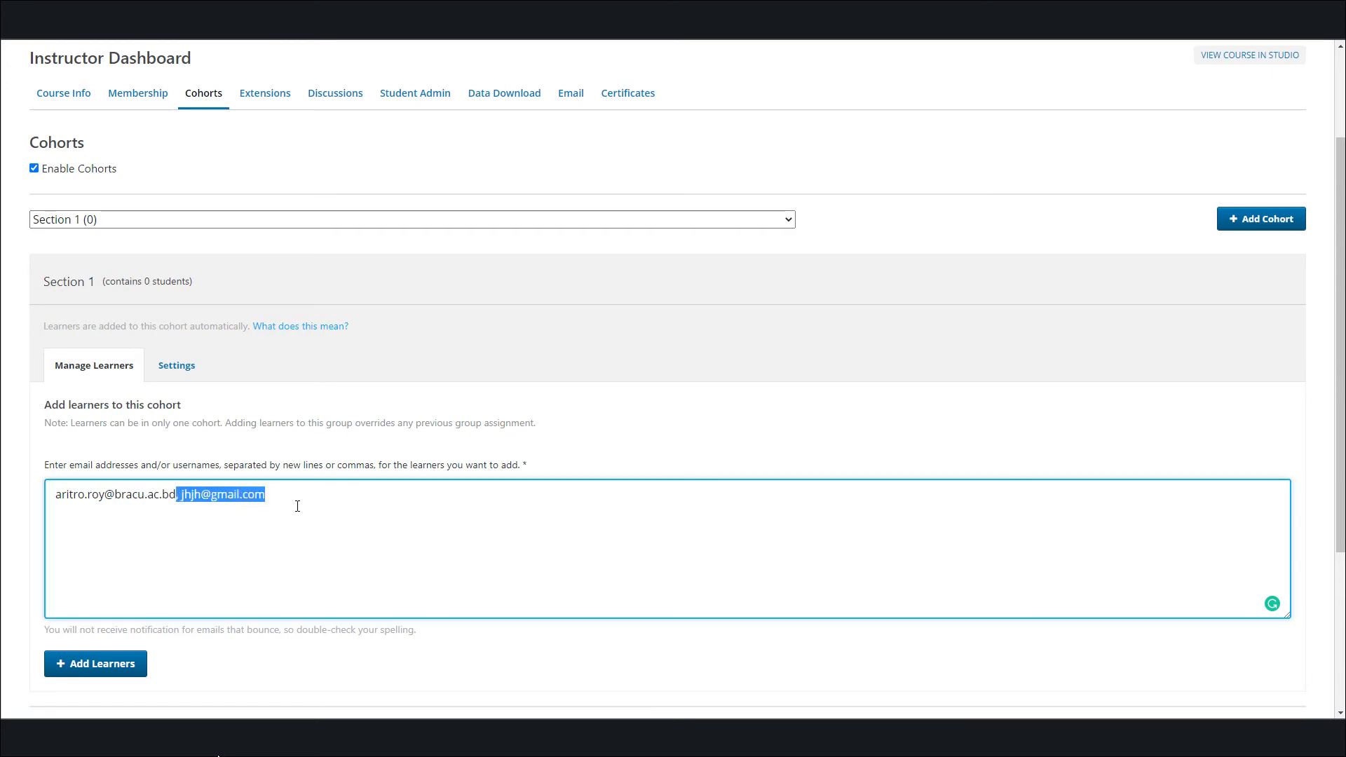
key(BackSpace)
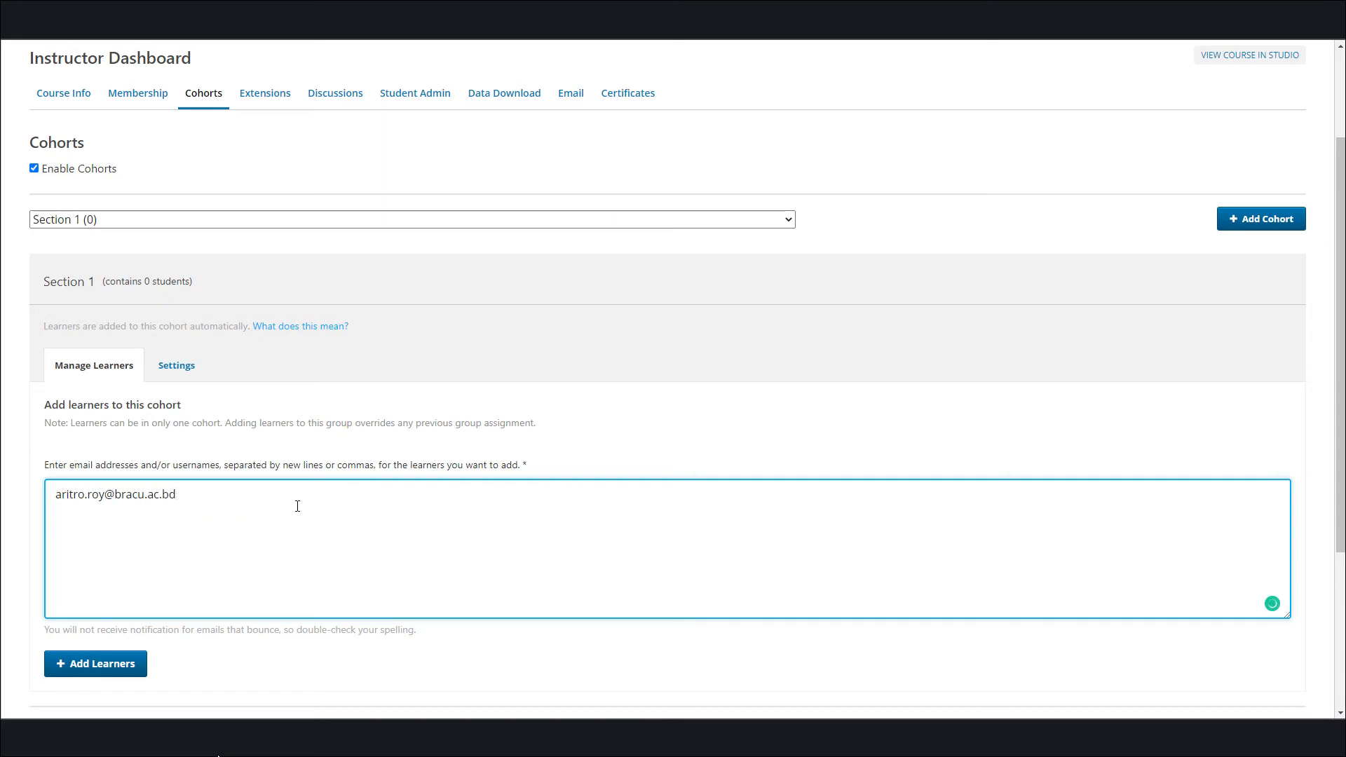
Add the entered learner to the Section 1 cohort and check the learner counts in the cohort list
click(91, 668)
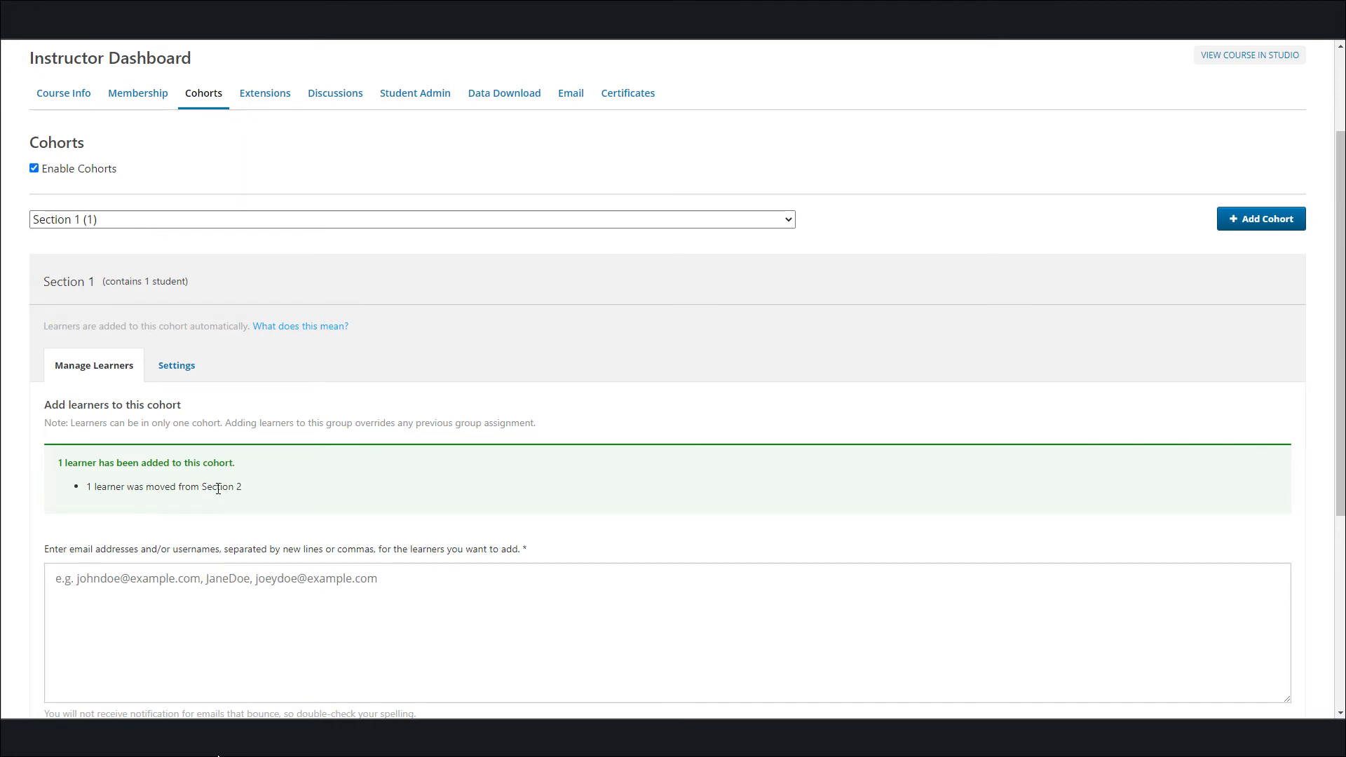
click(87, 221)
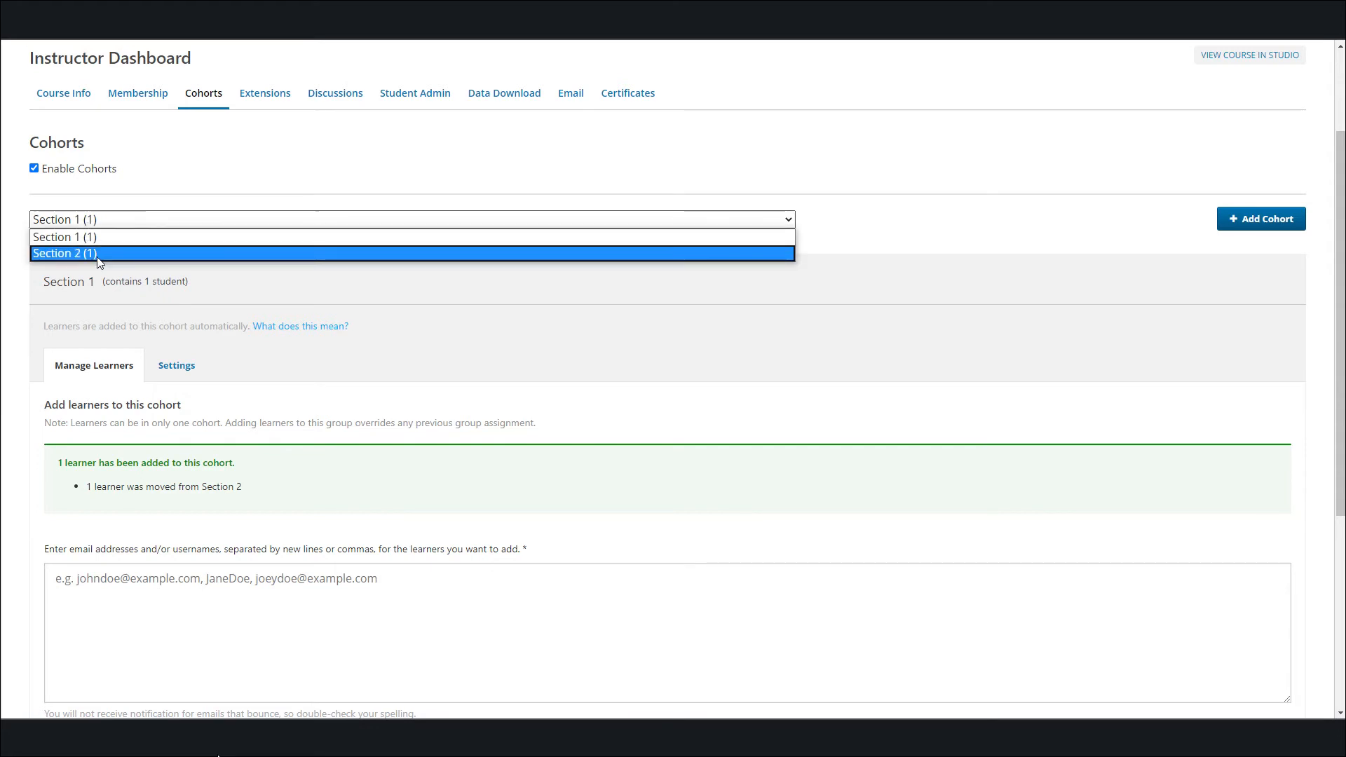
click(123, 221)
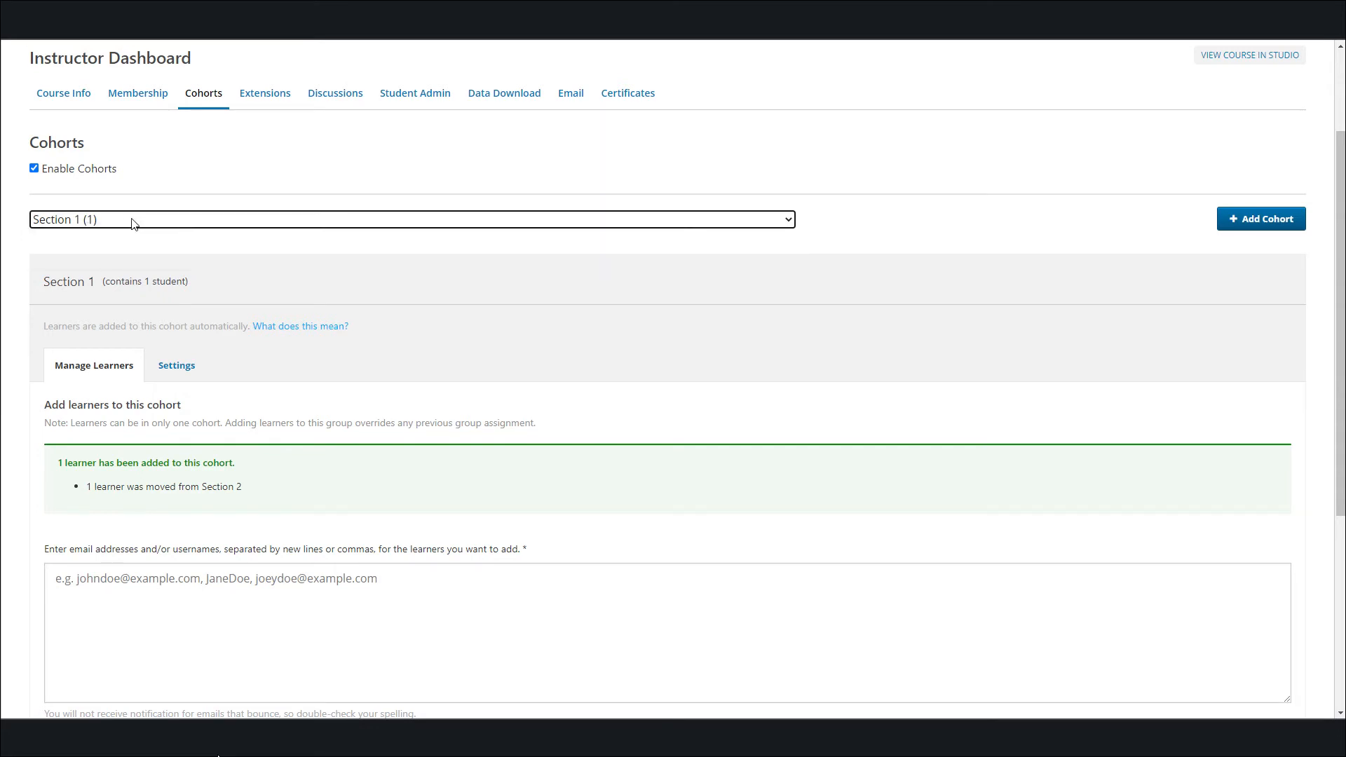
Generate a new CSV report with the profile information of all enrolled students
click(532, 96)
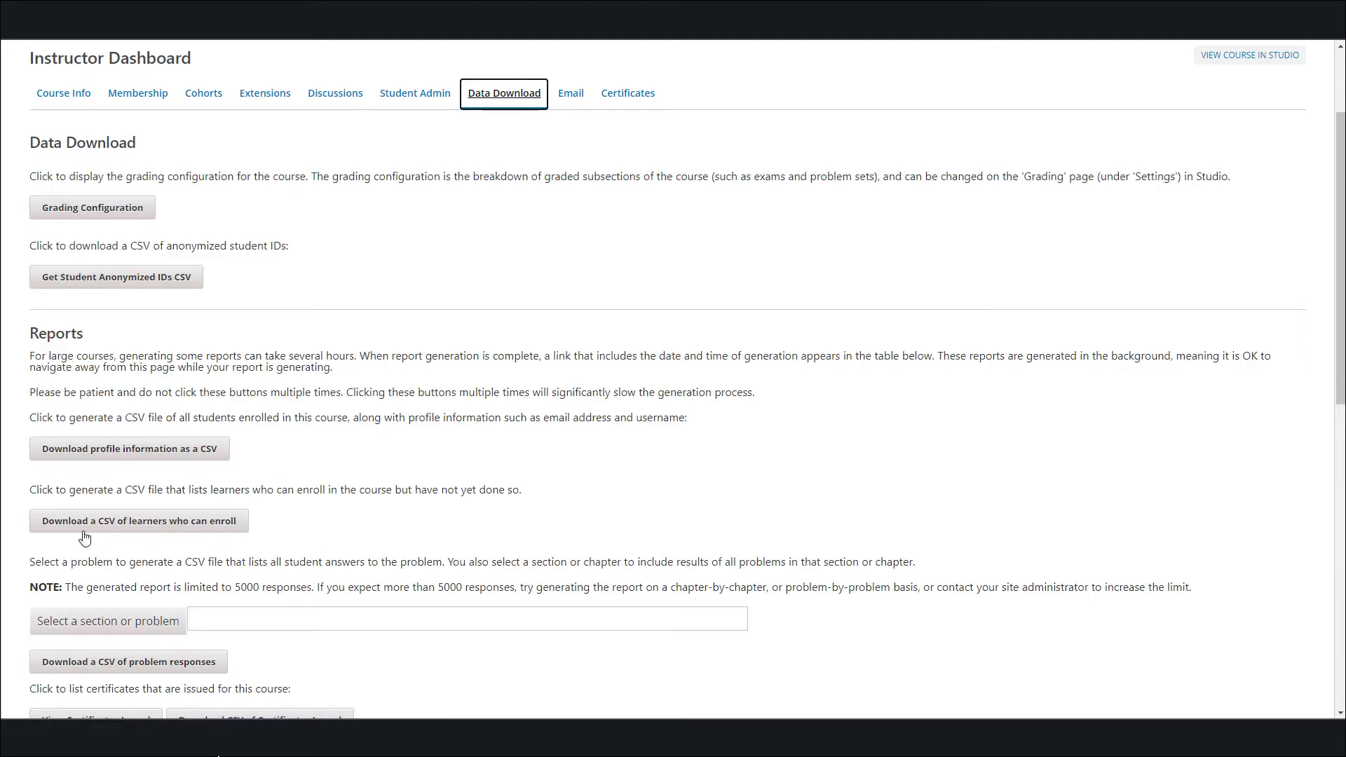
click(98, 461)
scroll(283, 533, down, 6)
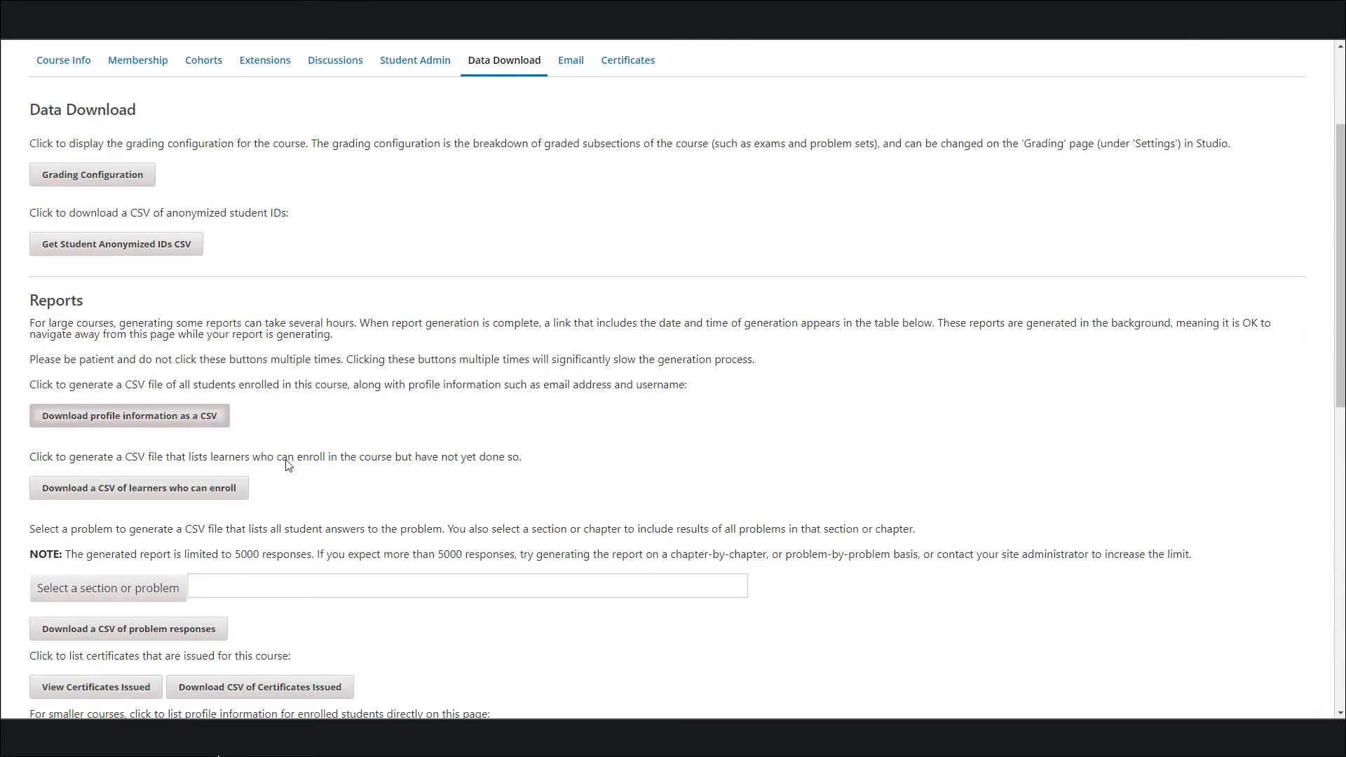
scroll(283, 532, down, 2)
click(279, 541)
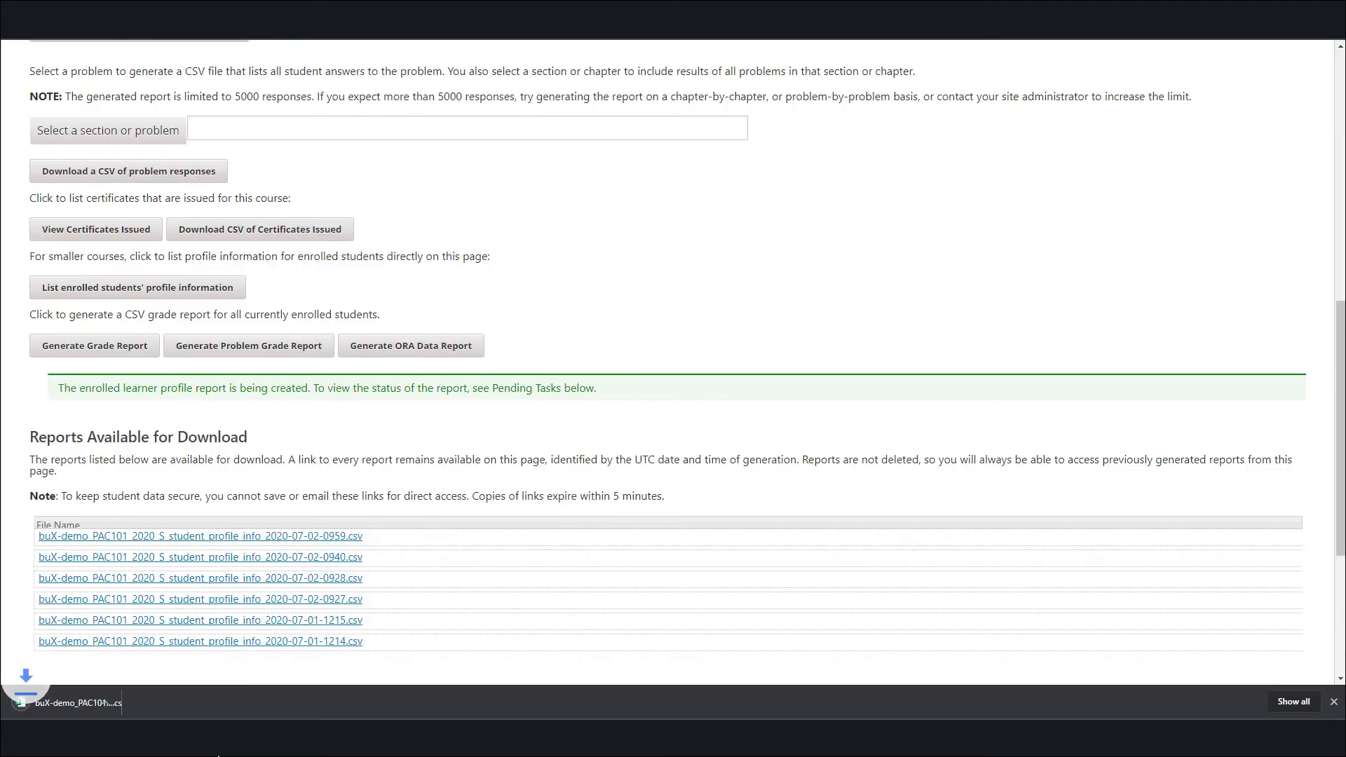
click(100, 699)
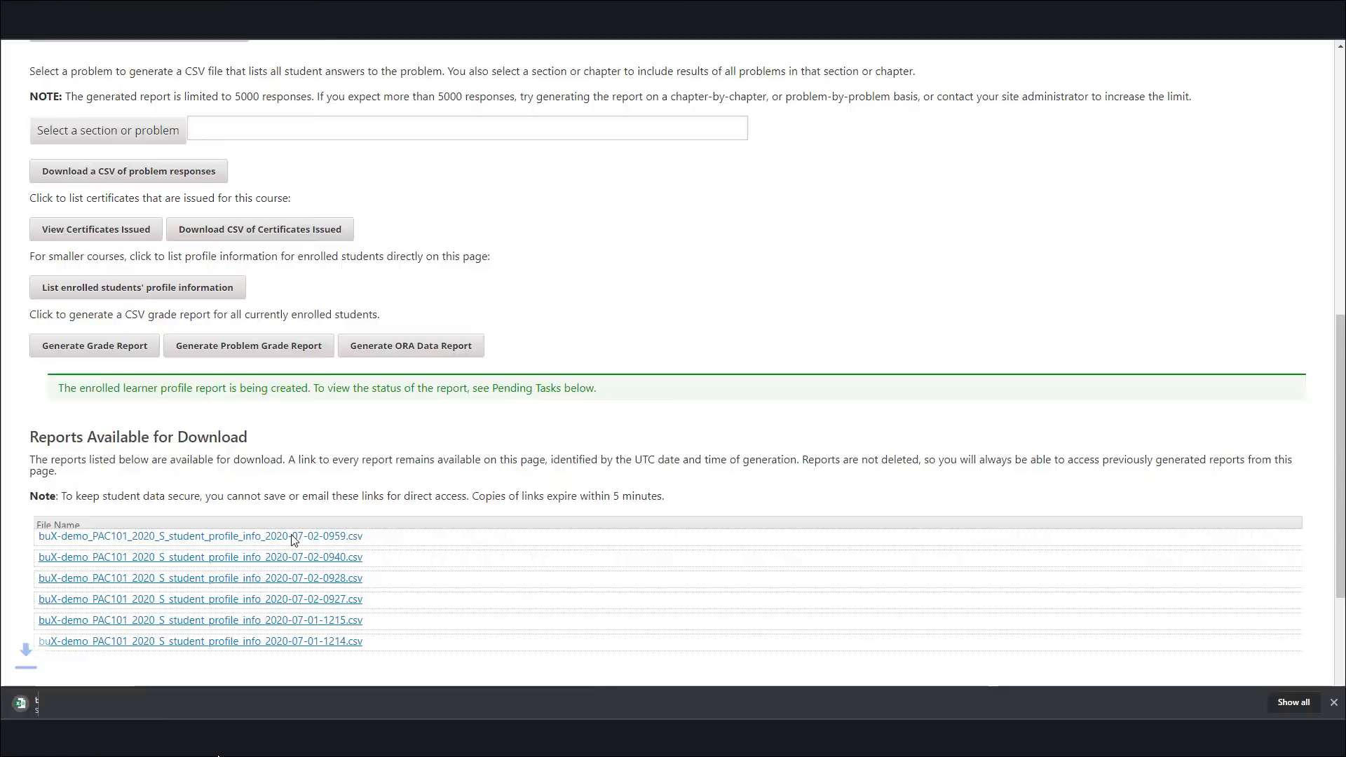
click(56, 704)
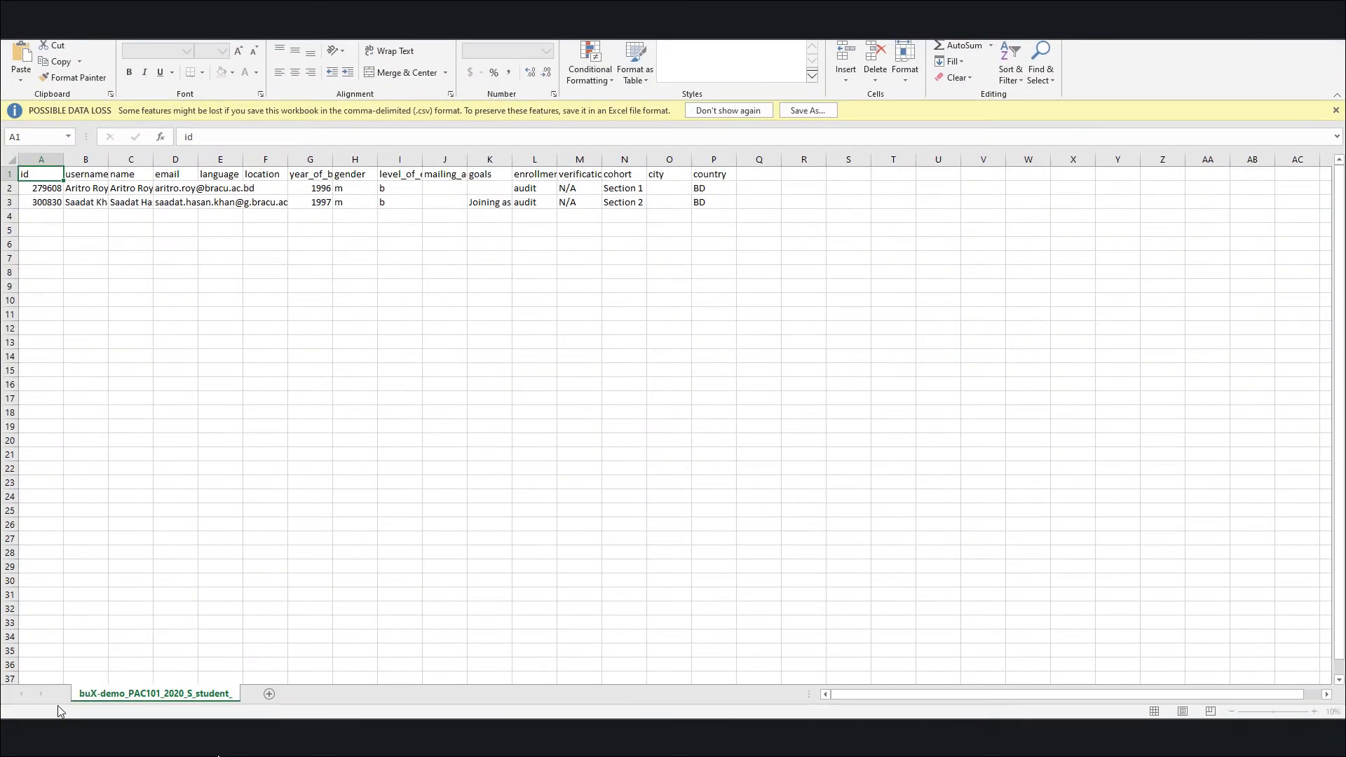
click(605, 188)
drag(605, 188, 628, 202)
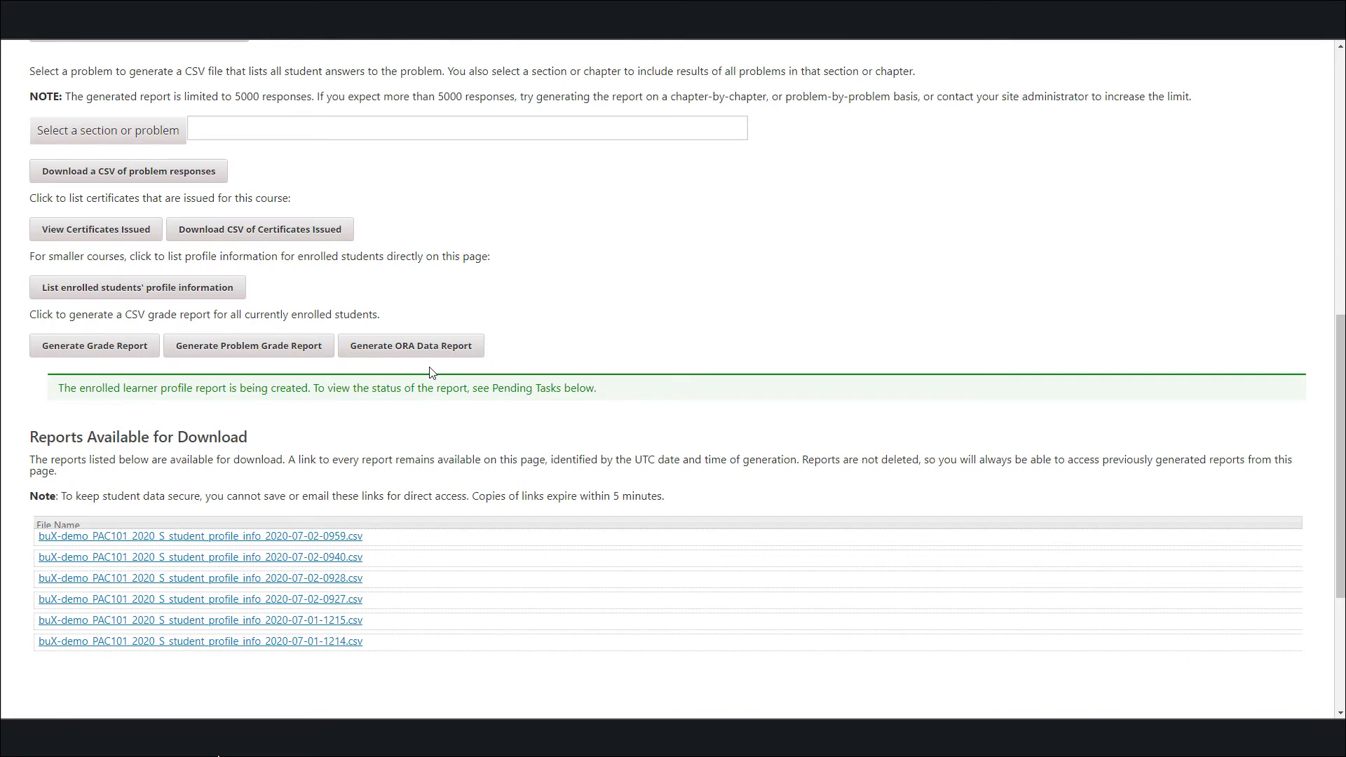
Switch back to the Instructor Dashboard in Chrome, open the course outline and view the course as Learner in Section 1
scroll(430, 370, up, 7)
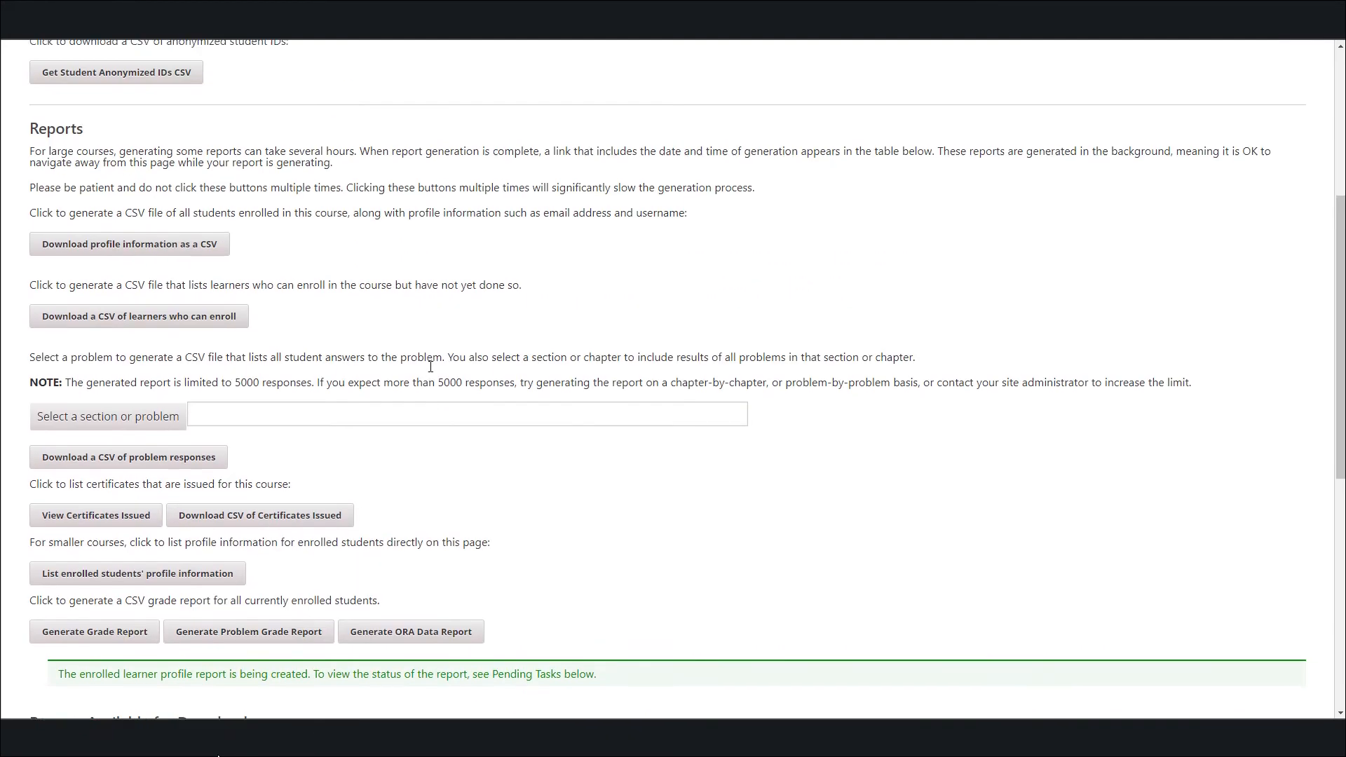
scroll(430, 367, up, 2)
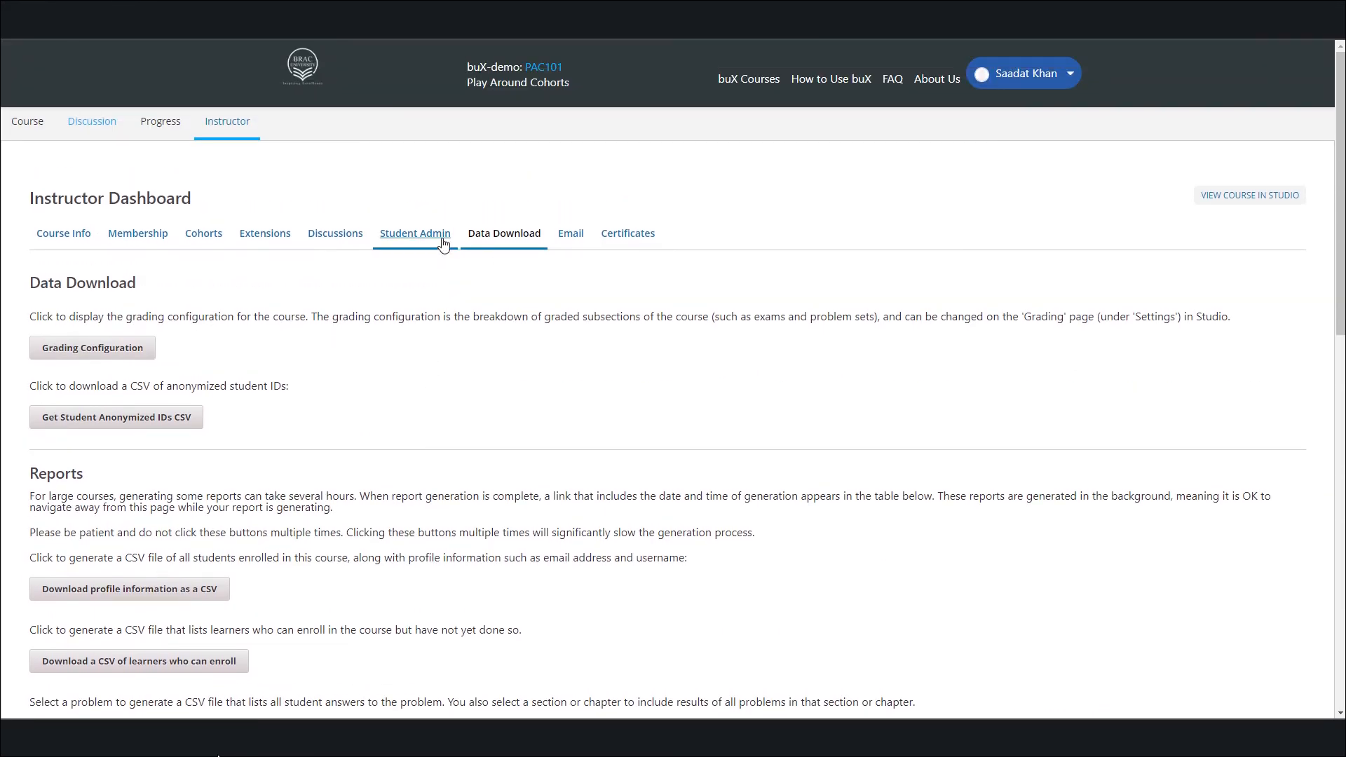
scroll(809, 481, down, 5)
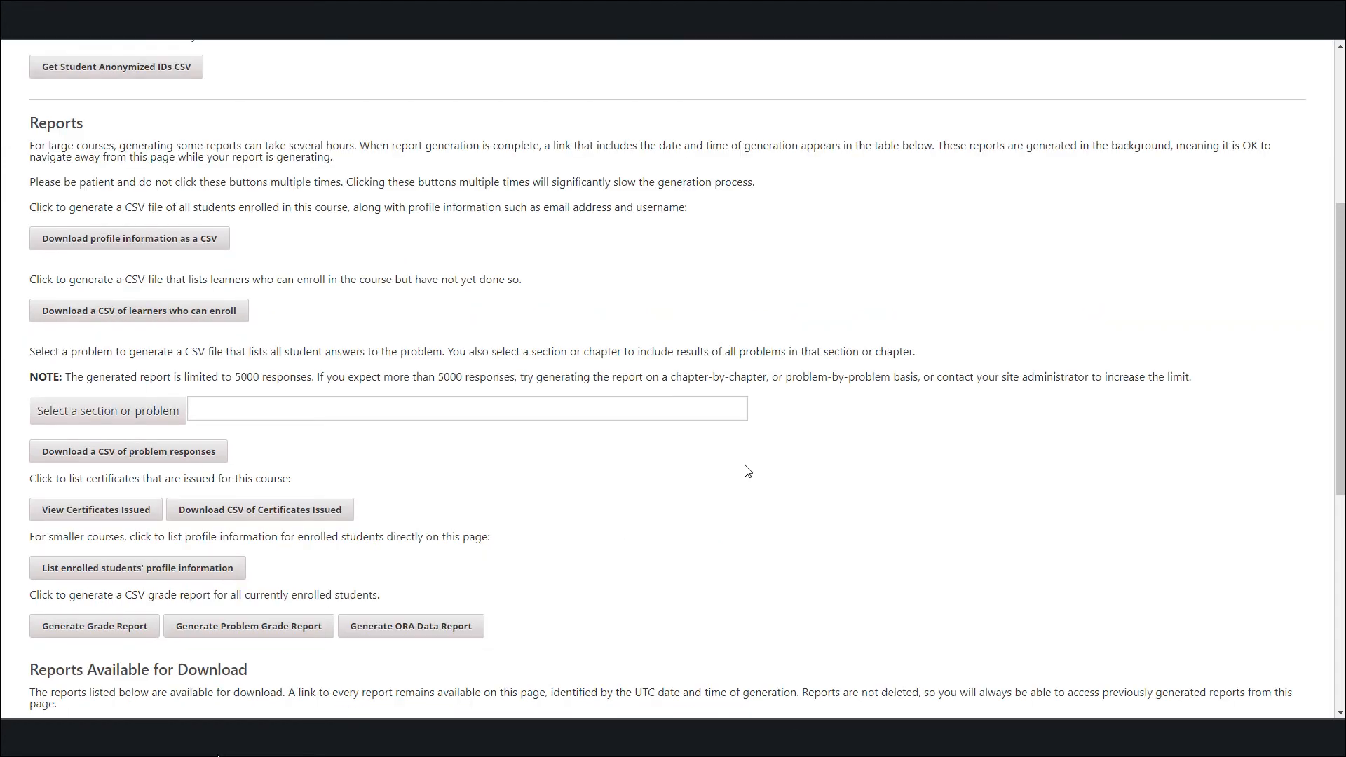
scroll(527, 493, up, 5)
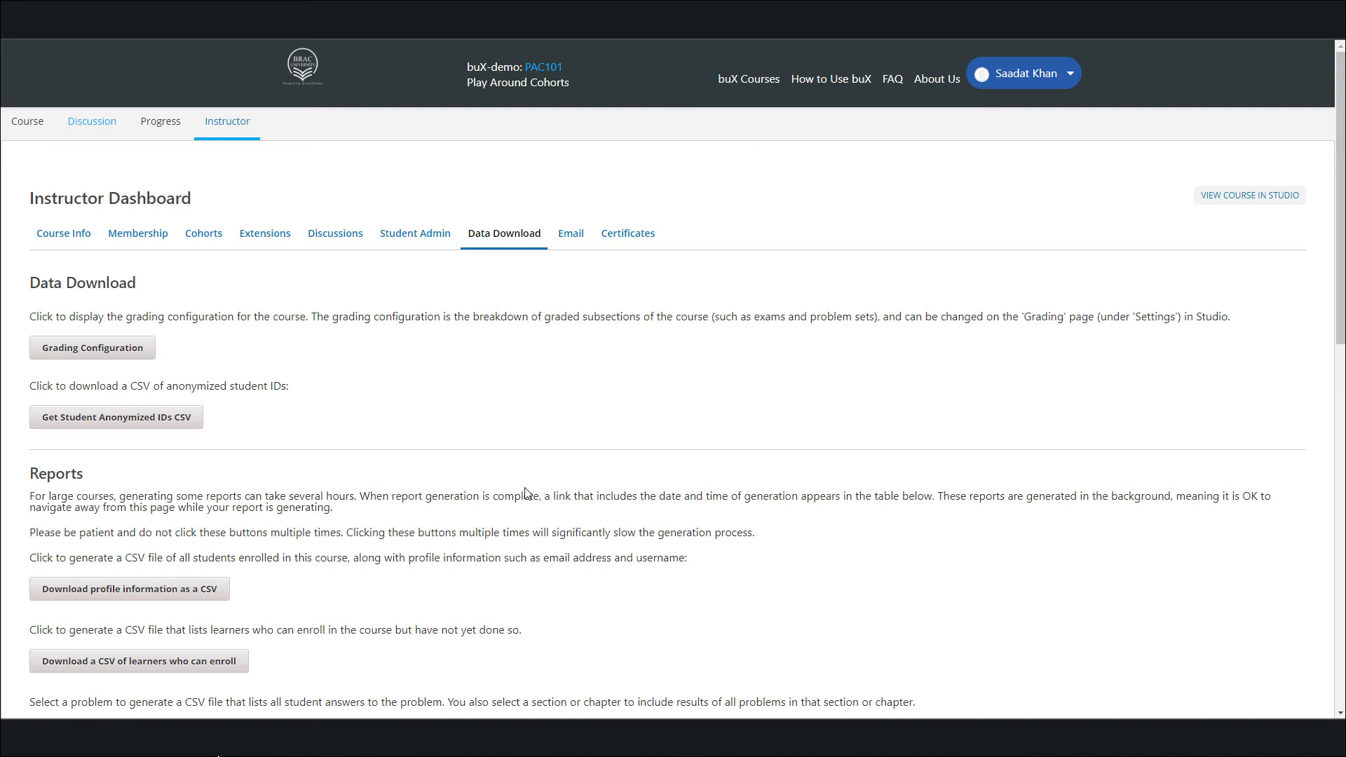
click(28, 129)
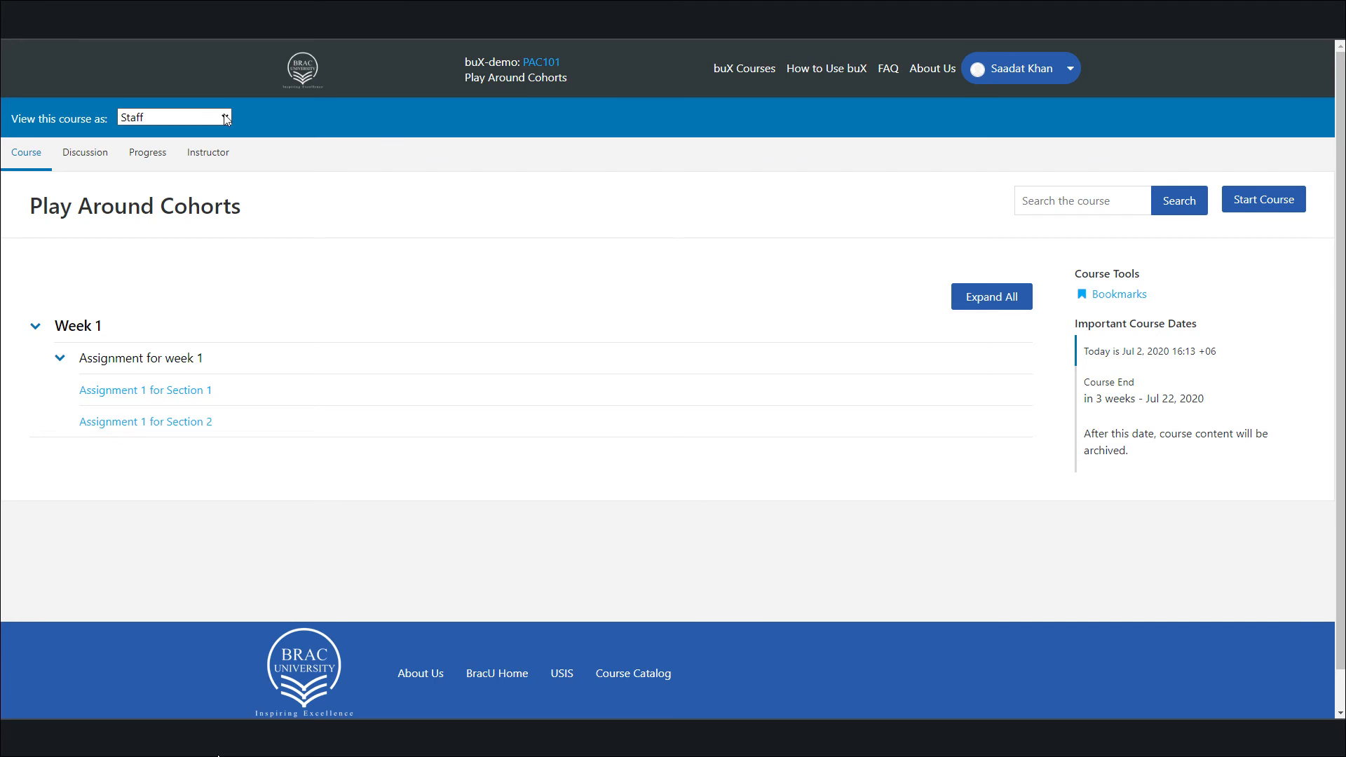
click(226, 119)
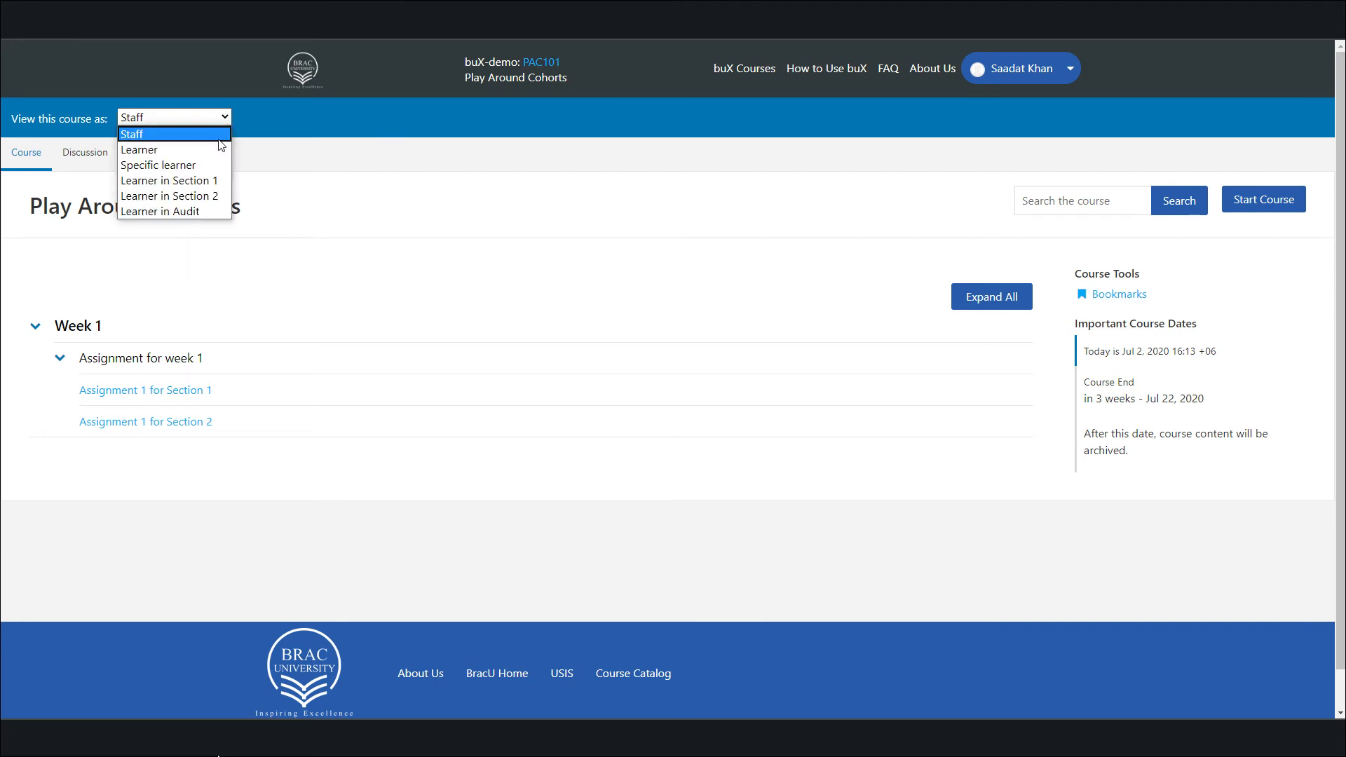
click(206, 183)
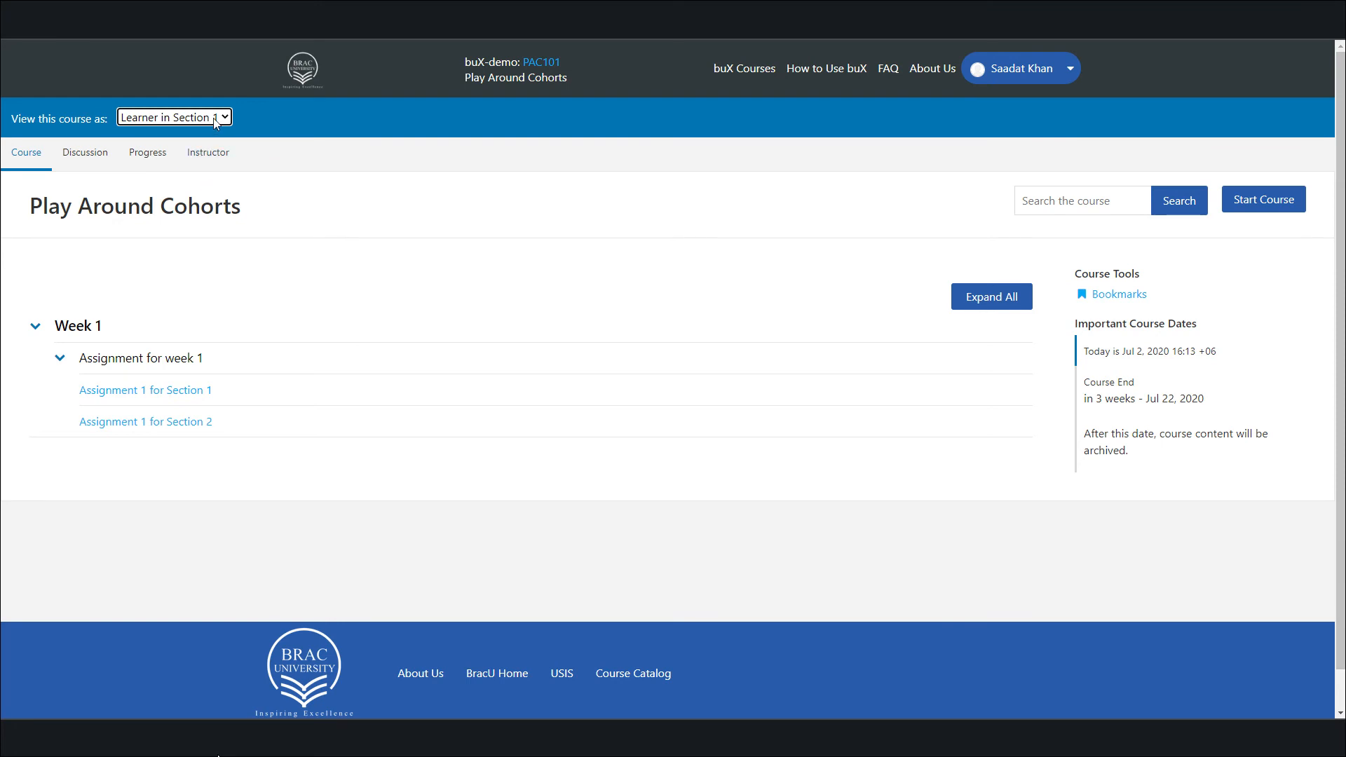
Check the assignment upload option in Assignment 1 for Section 1 without uploading a file, and view Assignment 1 for Section 2
click(163, 391)
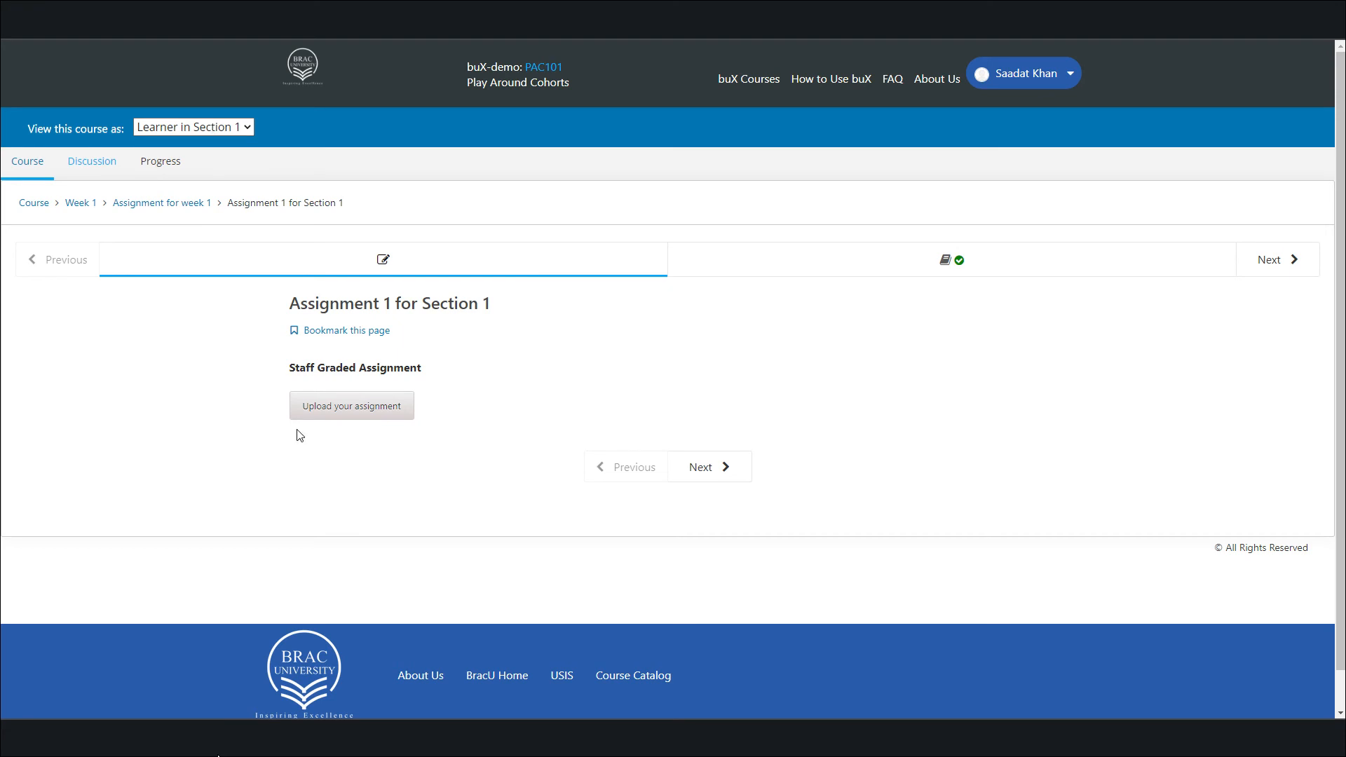
click(339, 415)
key(Escape)
click(762, 267)
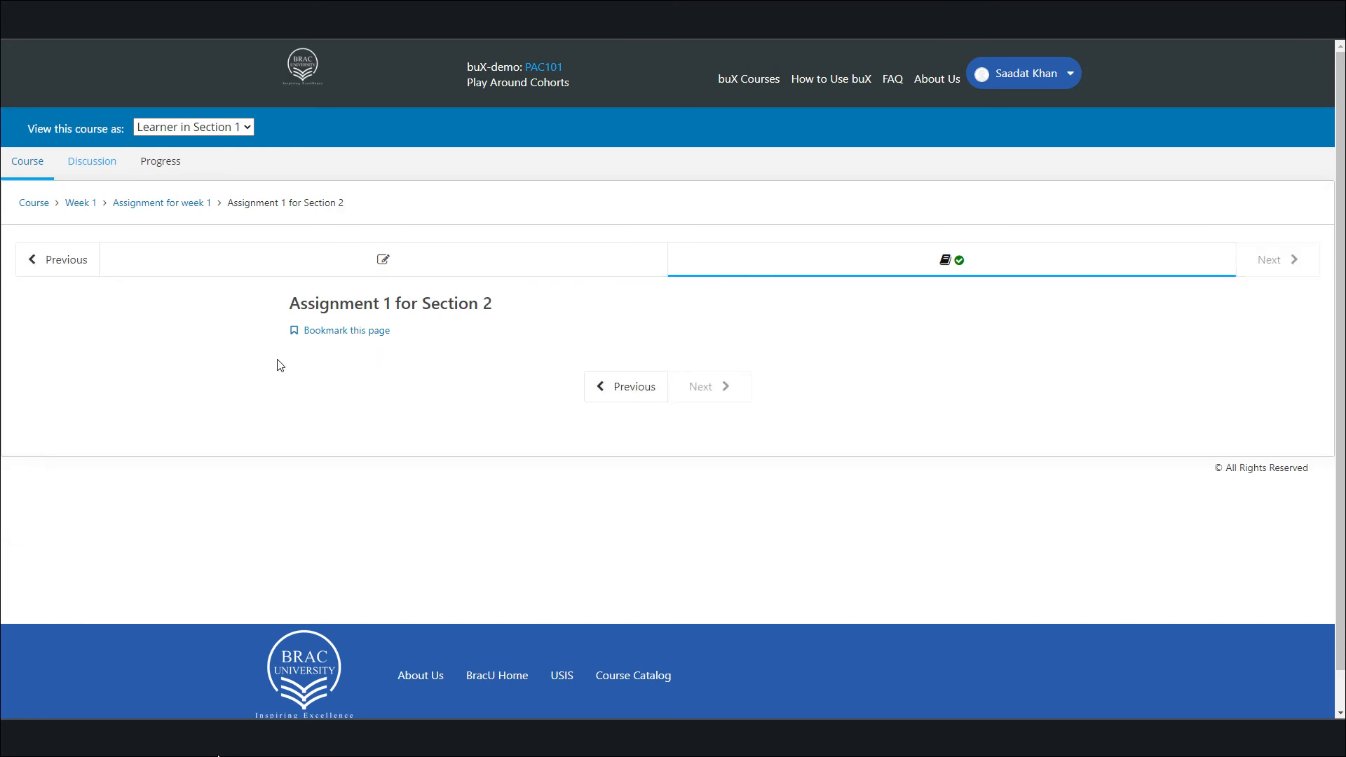
View the course as Learner in Section 2 and check the upload option in Assignment 1 for Section 2 without uploading a file
click(247, 128)
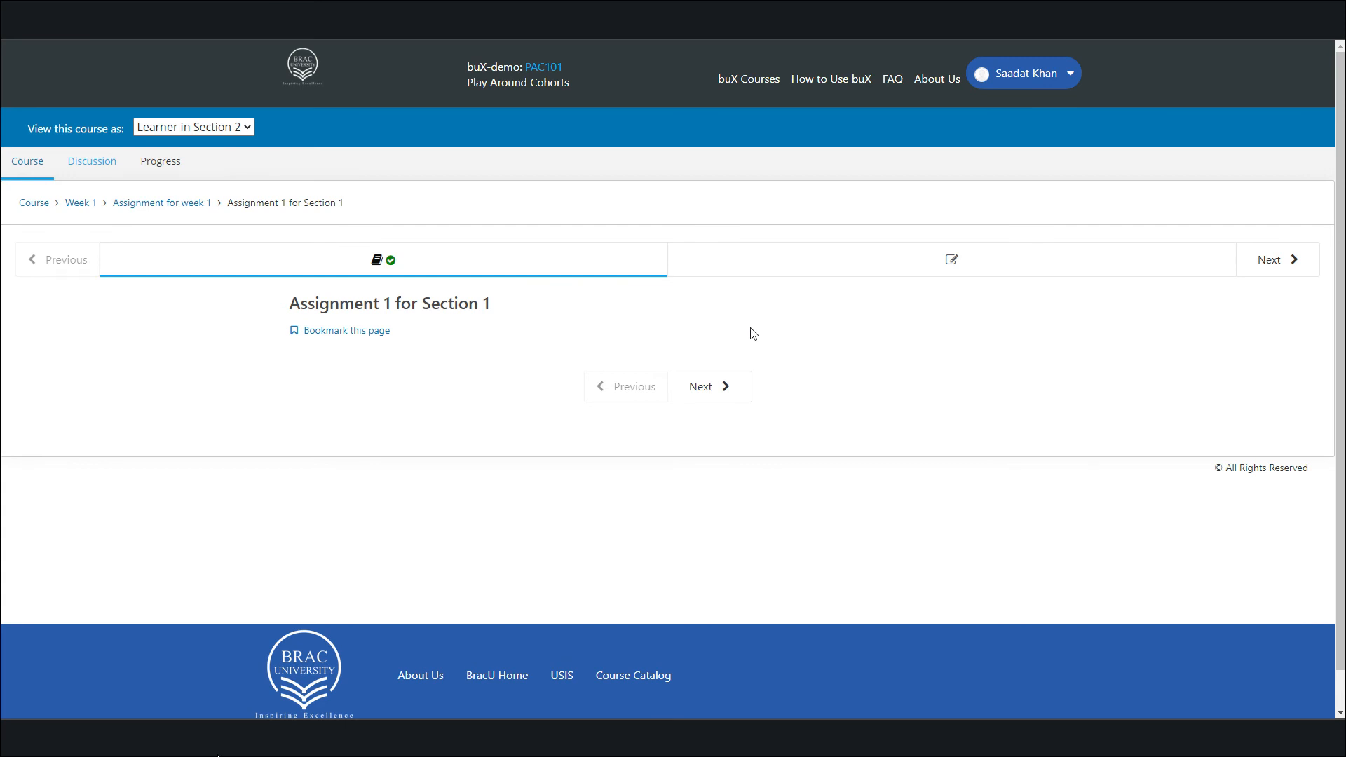
click(806, 258)
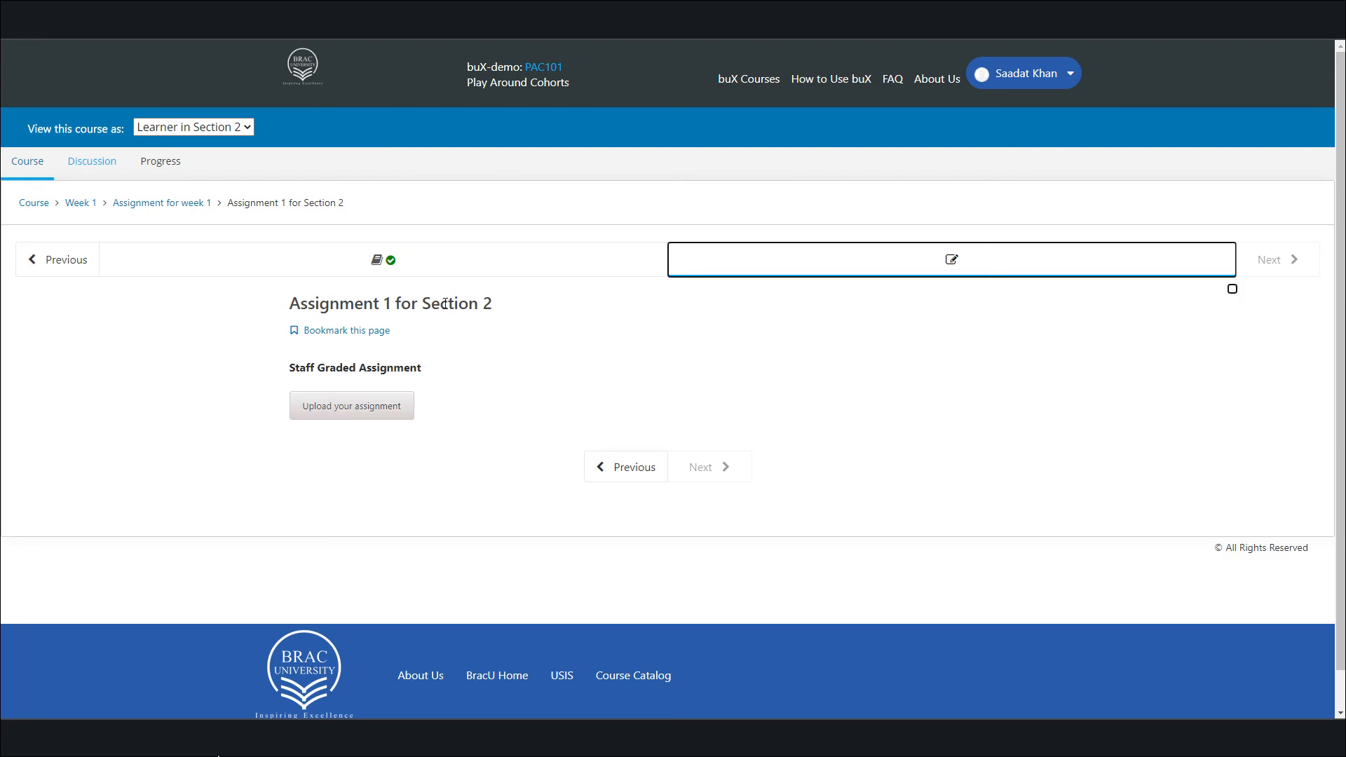
click(327, 411)
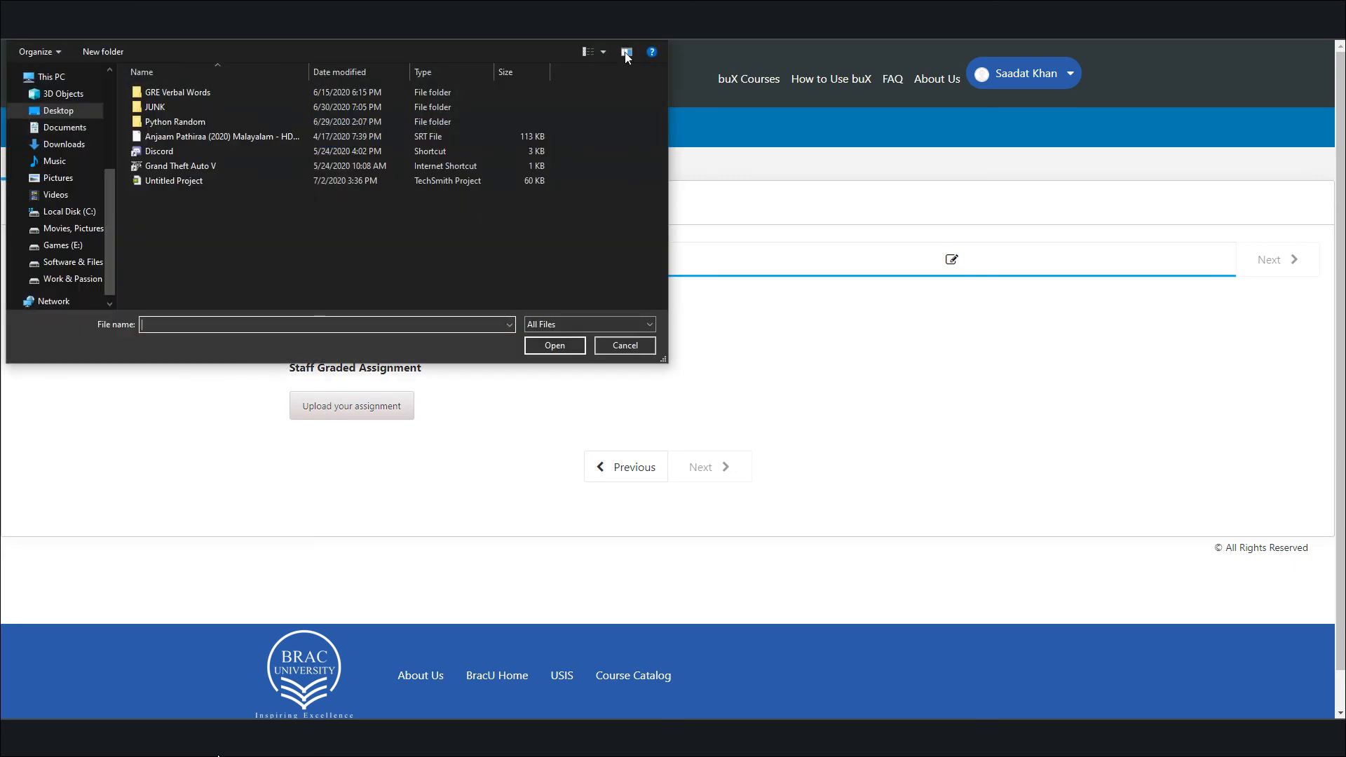
key(Escape)
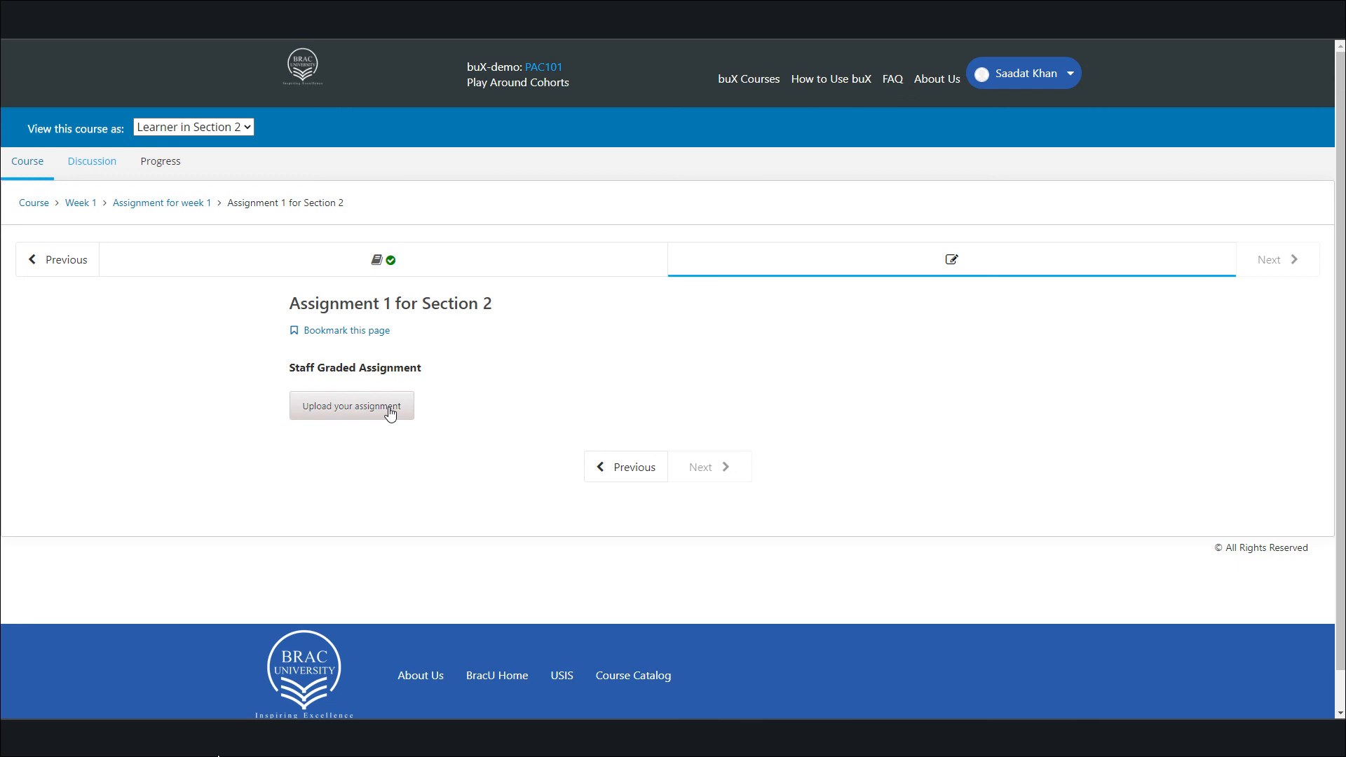
Return to the Staff view, then open and close the grading list of submissions for Assignment 1 for Section 1
click(249, 129)
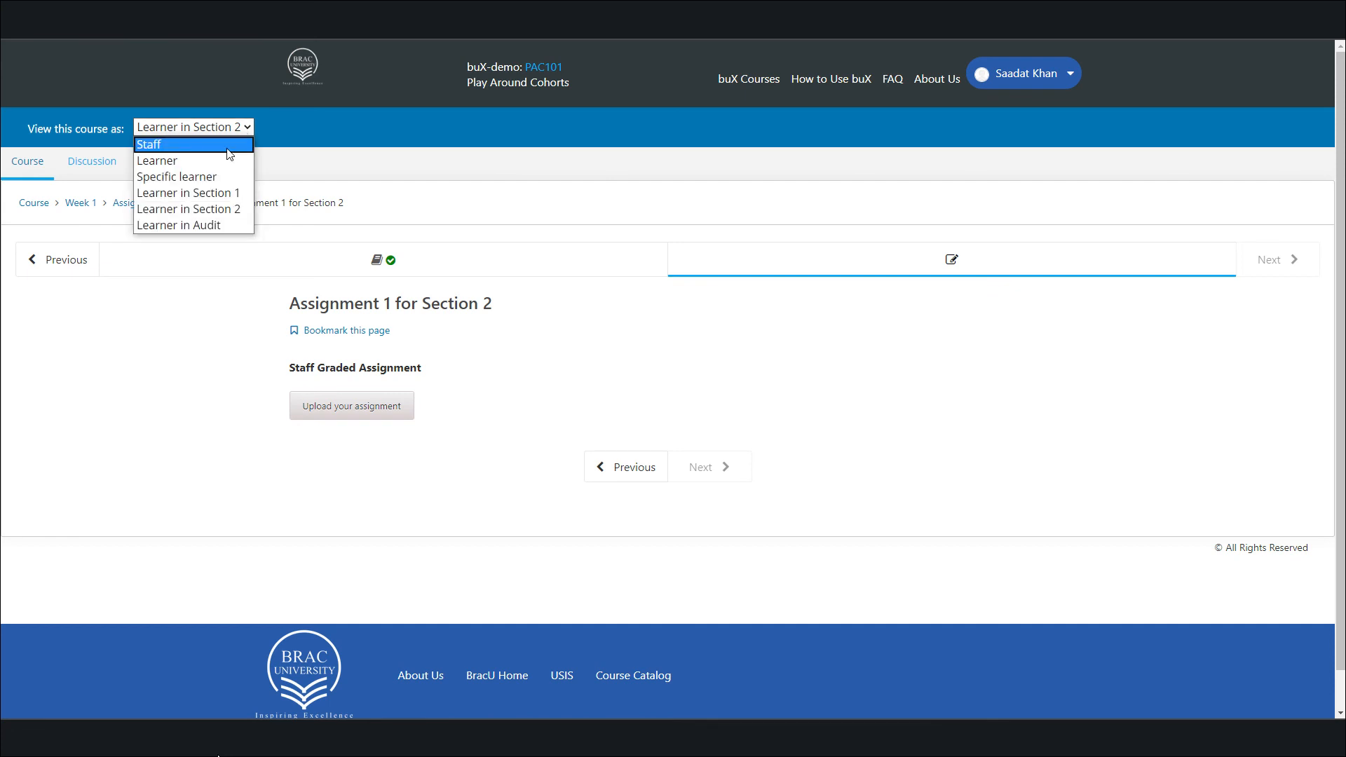
click(229, 154)
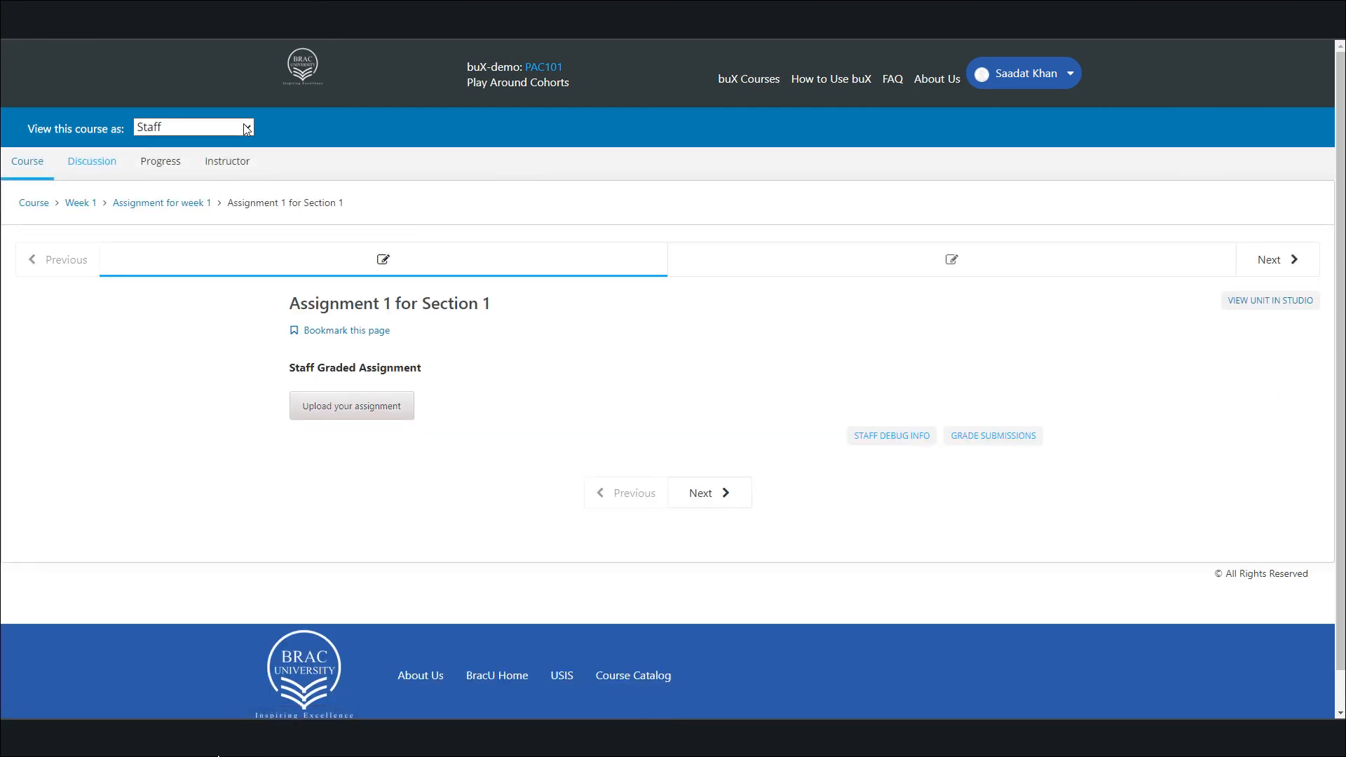
click(996, 441)
click(1010, 443)
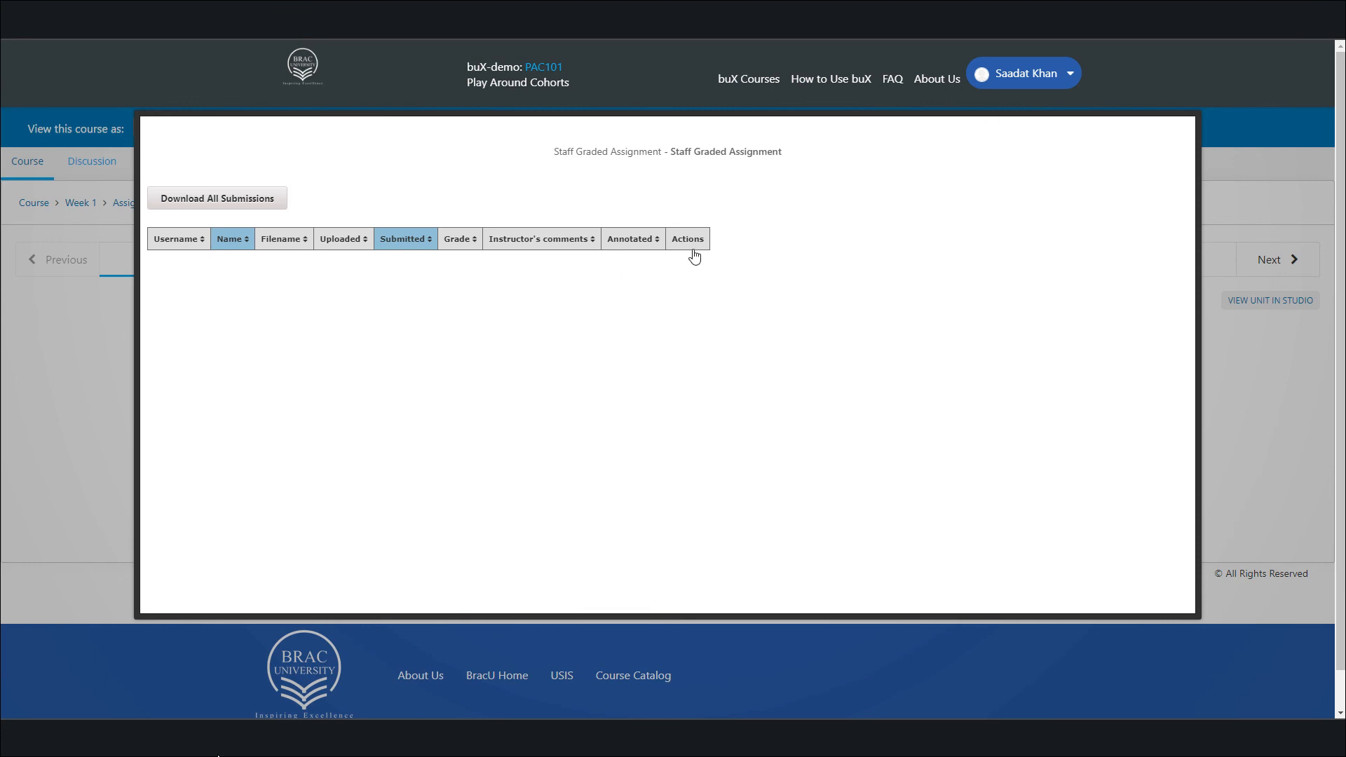
click(52, 372)
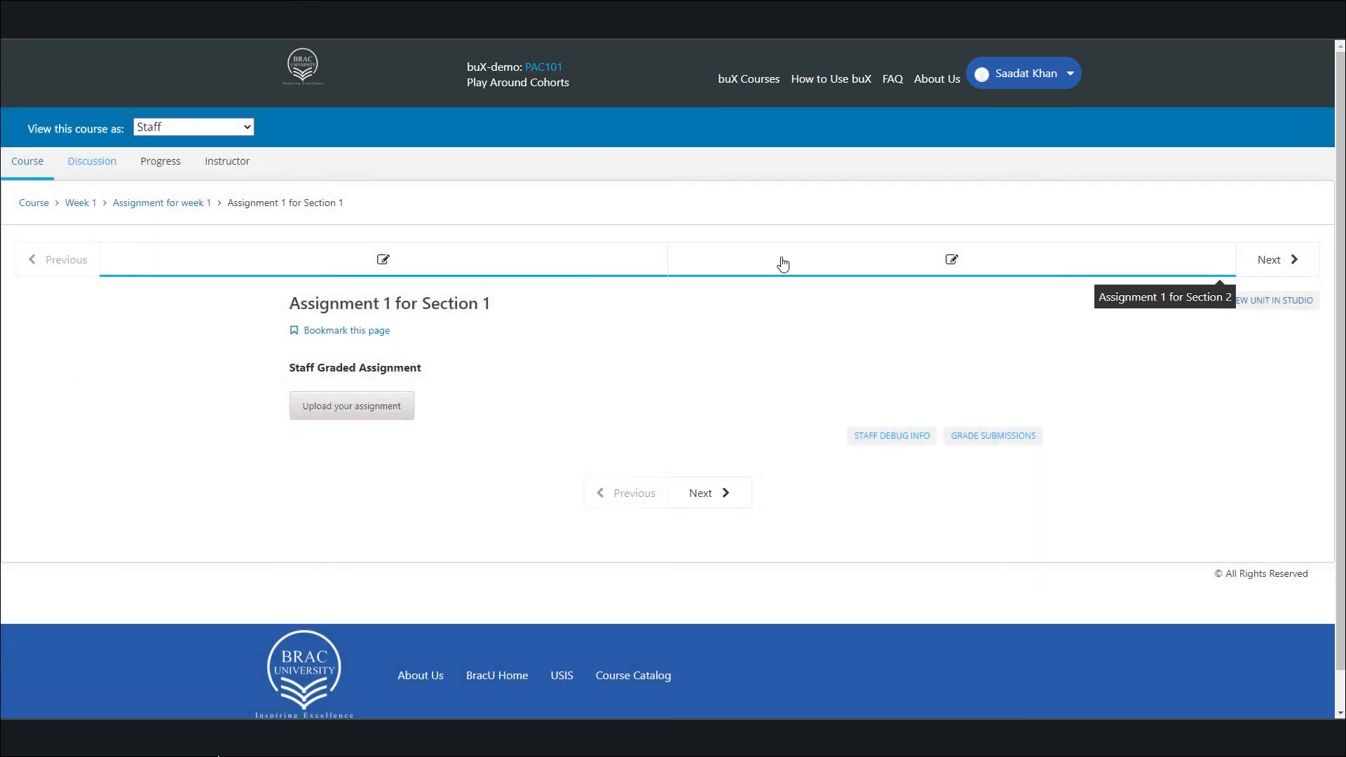
Open and close the grading list of submissions for Assignment 1 for Section 2
click(822, 267)
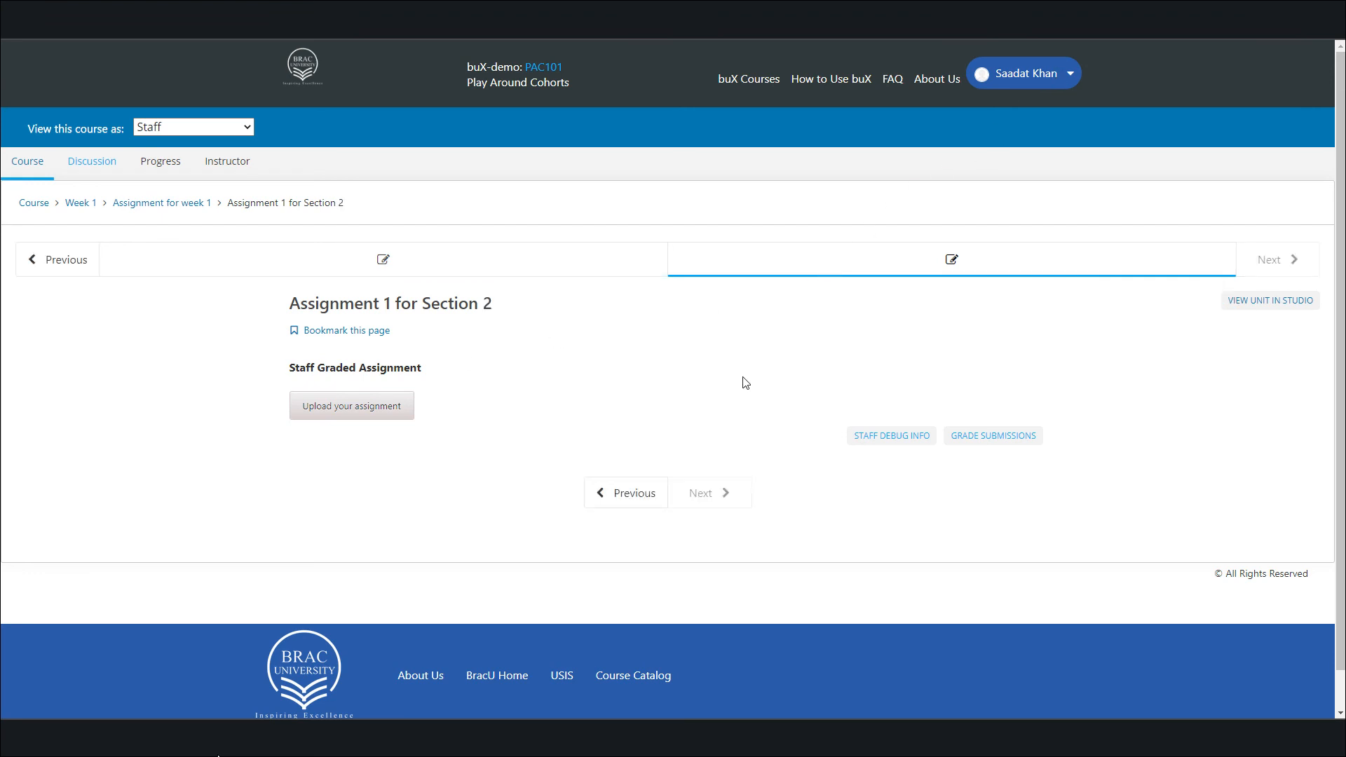
click(1029, 445)
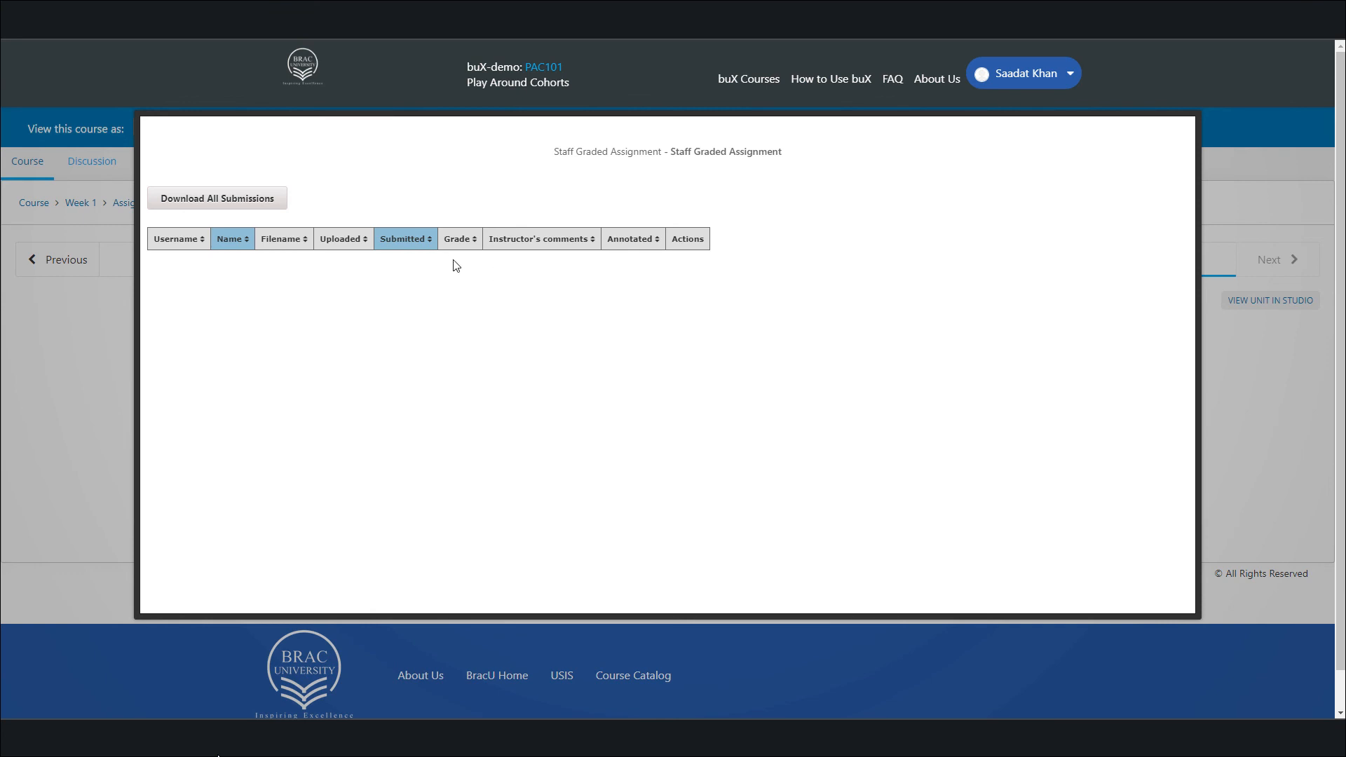
click(93, 377)
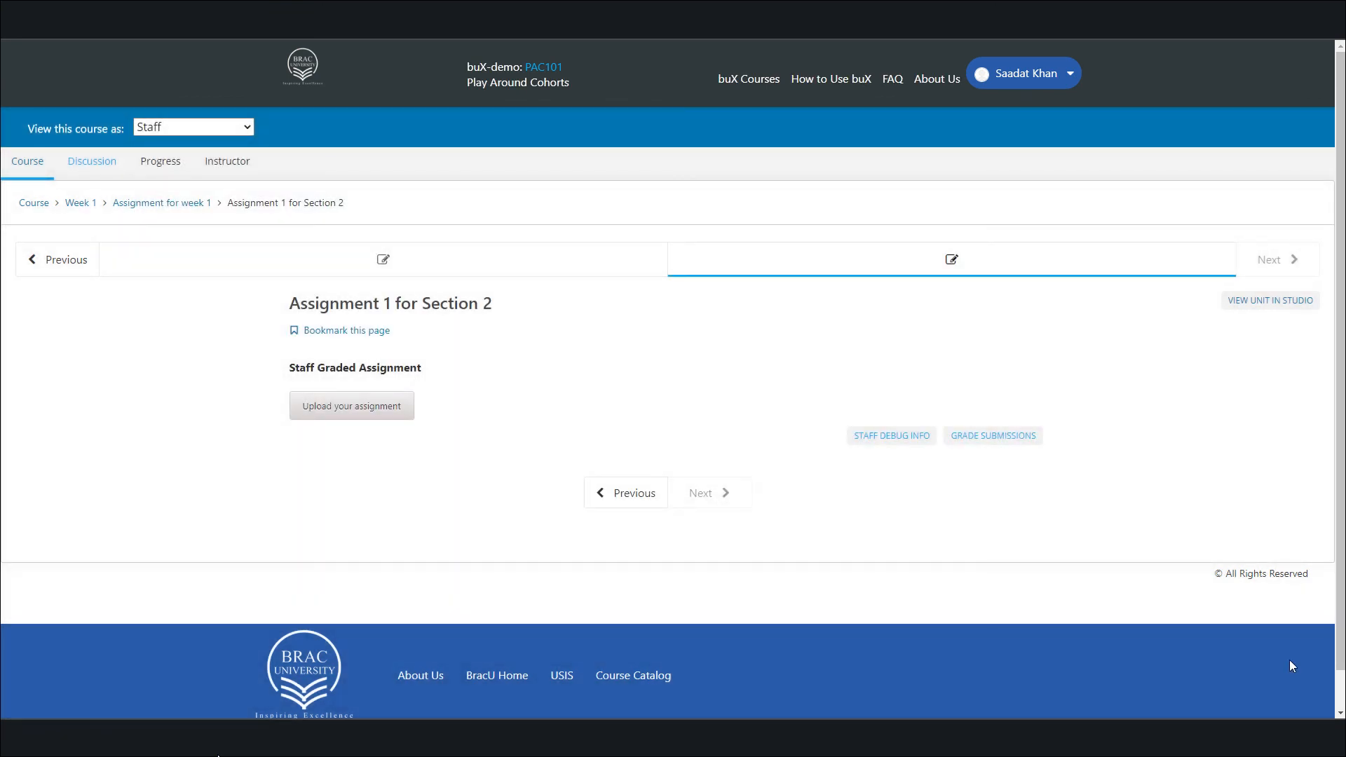